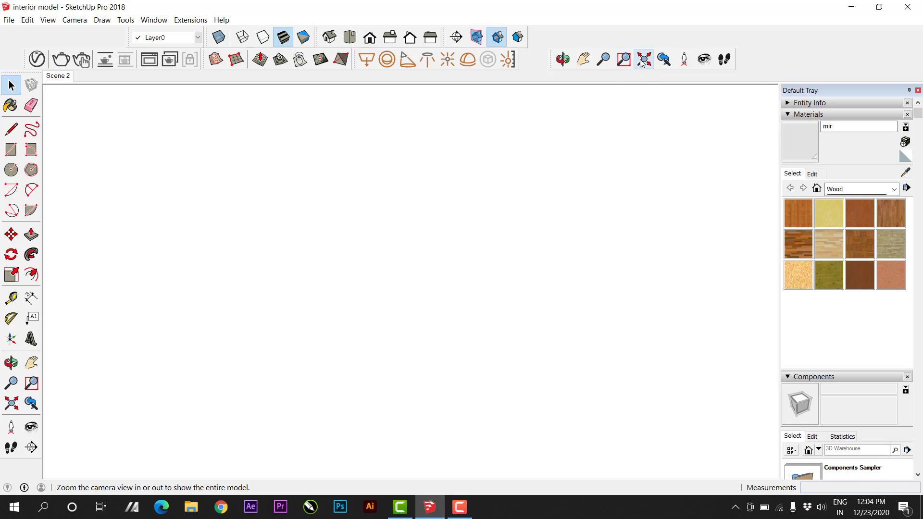
# Step: Recall the Scene 2 interior view and select the bedroom floor face beside the bed
pyautogui.click(643, 62)
pyautogui.moveTo(503, 237); pyautogui.dragTo(350, 265, button='middle')
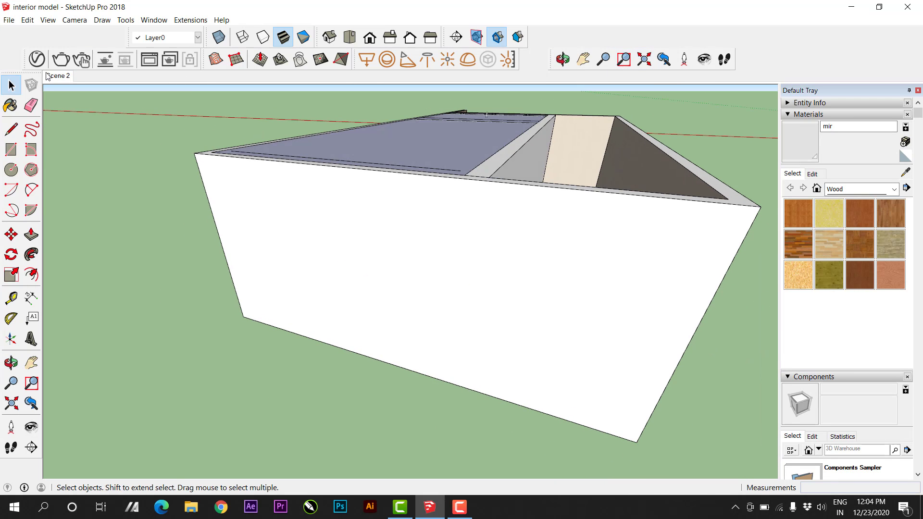
pyautogui.click(52, 76)
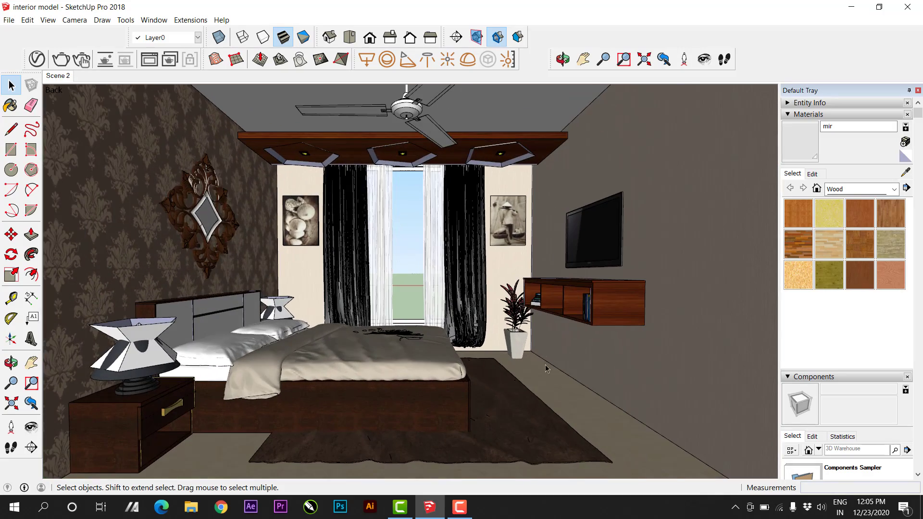
pyautogui.moveTo(546, 369); pyautogui.dragTo(336, 386, button='middle')
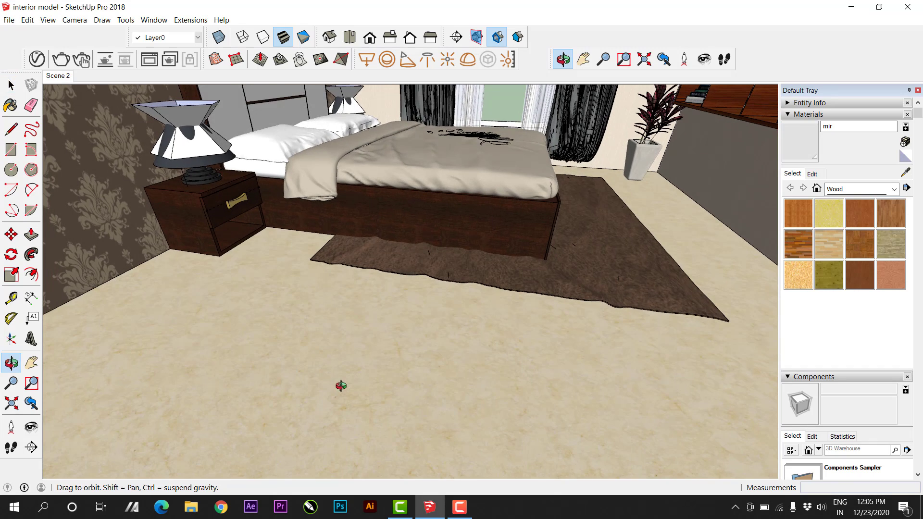
pyautogui.click(363, 331)
# Step: Open the V-Ray Asset Editor and expand its material library beside the scene's material list
pyautogui.click(185, 20)
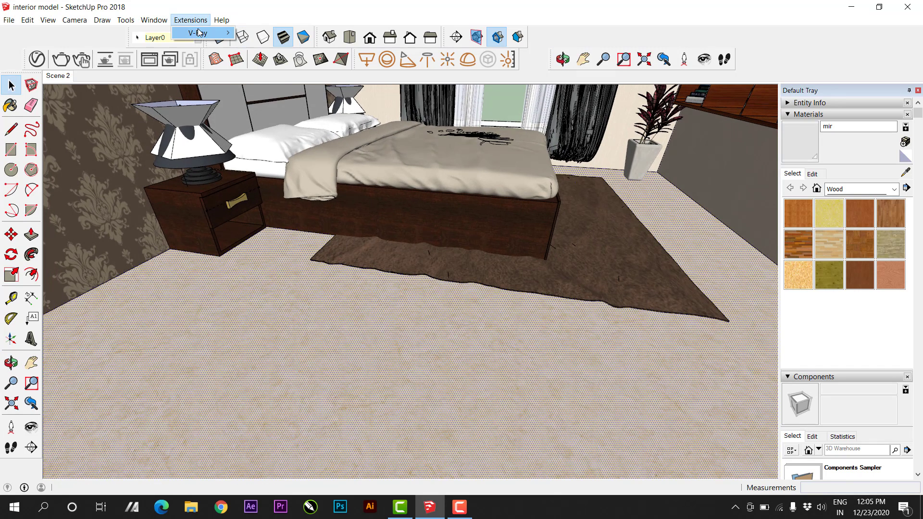
pyautogui.moveTo(195, 31)
pyautogui.click(269, 33)
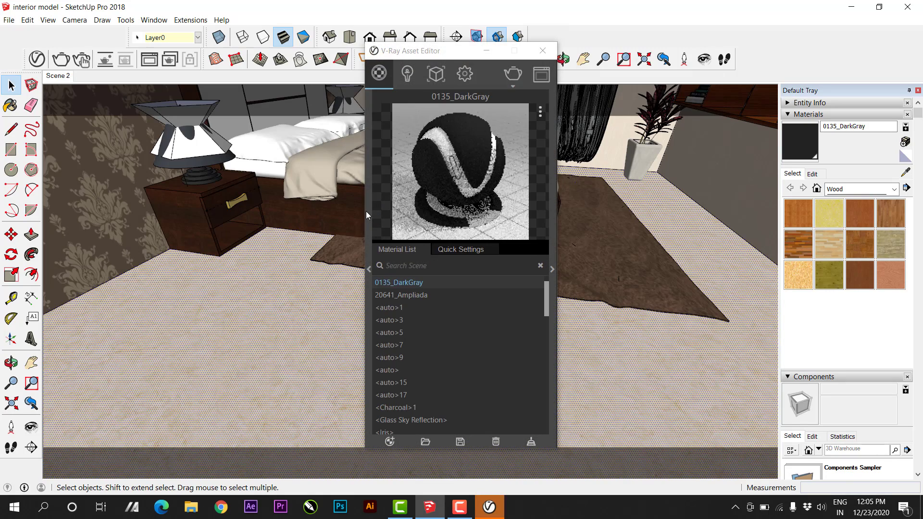
pyautogui.moveTo(321, 57); pyautogui.dragTo(556, 38)
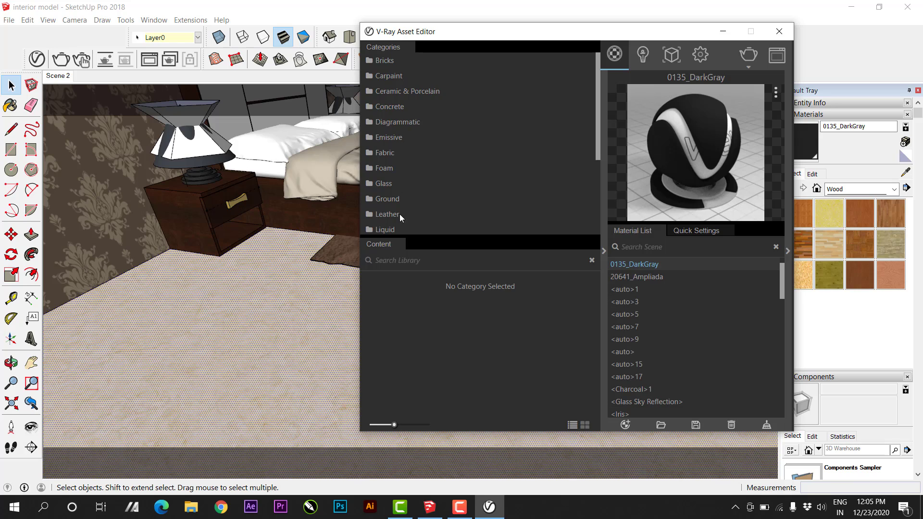
# Step: Add the Flooring Parquet Parallel D01 120cm material from the Wood & Laminate library category to the scene
pyautogui.scroll(-3, 397, 215)
pyautogui.click(390, 180)
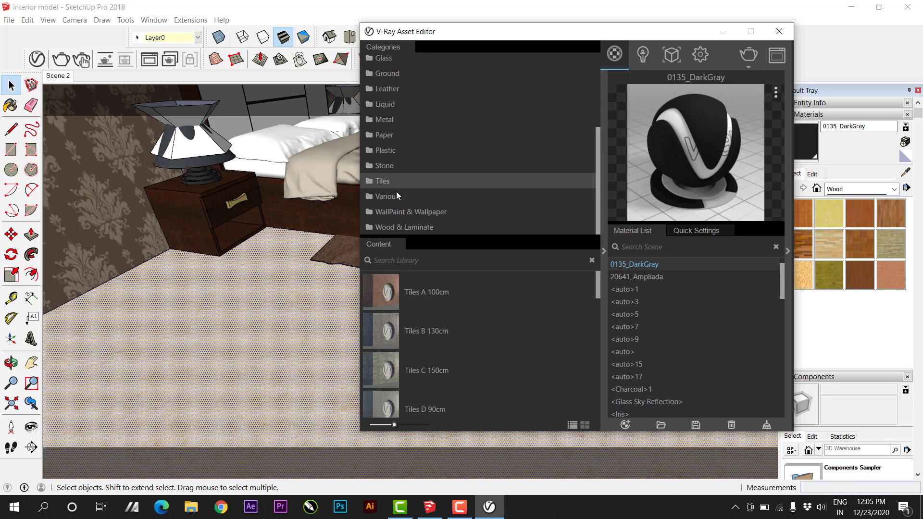
pyautogui.scroll(-5, 406, 306)
pyautogui.scroll(-2, 397, 307)
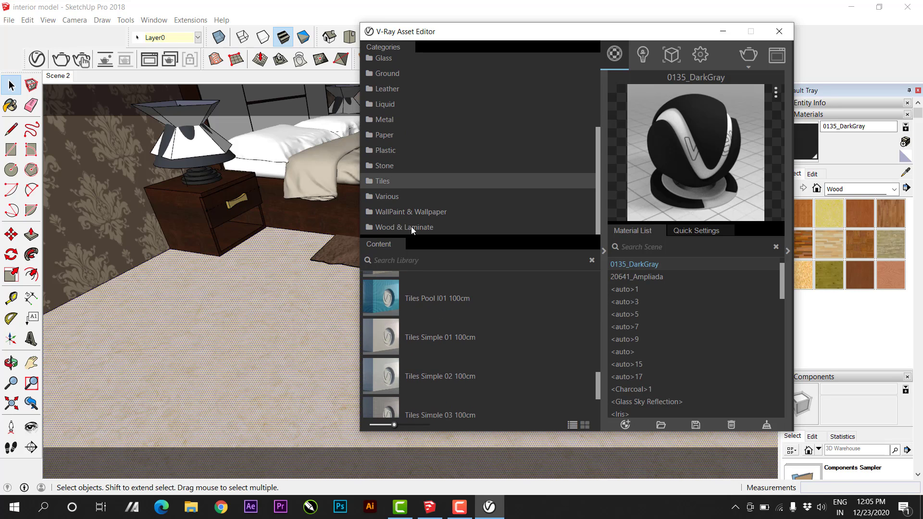
pyautogui.click(411, 227)
pyautogui.scroll(-4, 404, 356)
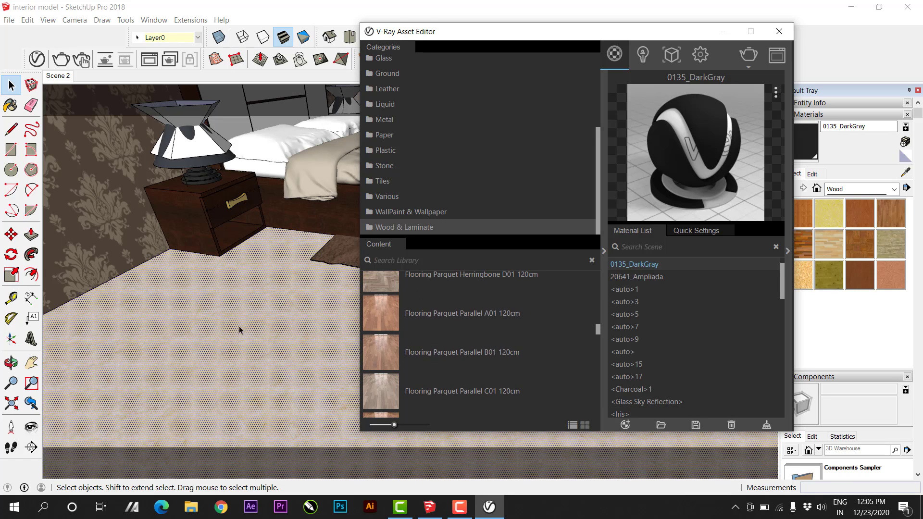
pyautogui.scroll(-3, 377, 346)
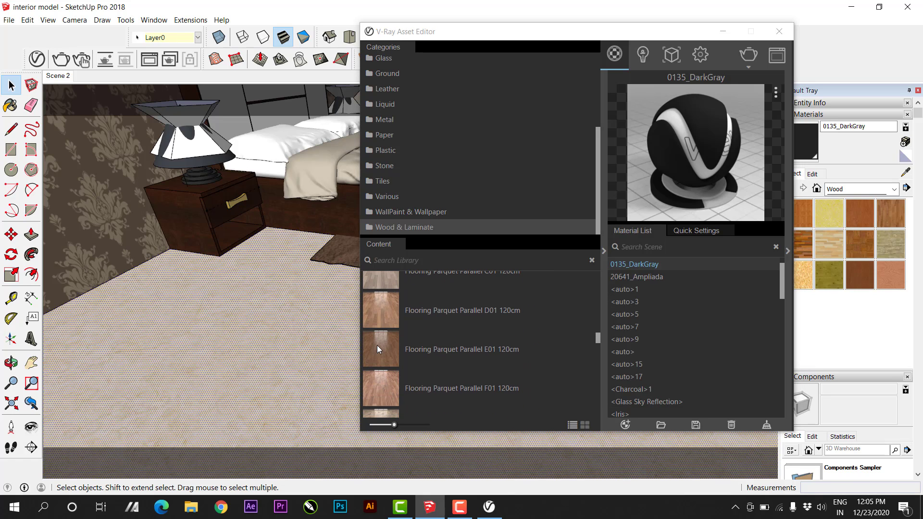
pyautogui.rightClick(383, 293)
pyautogui.click(419, 302)
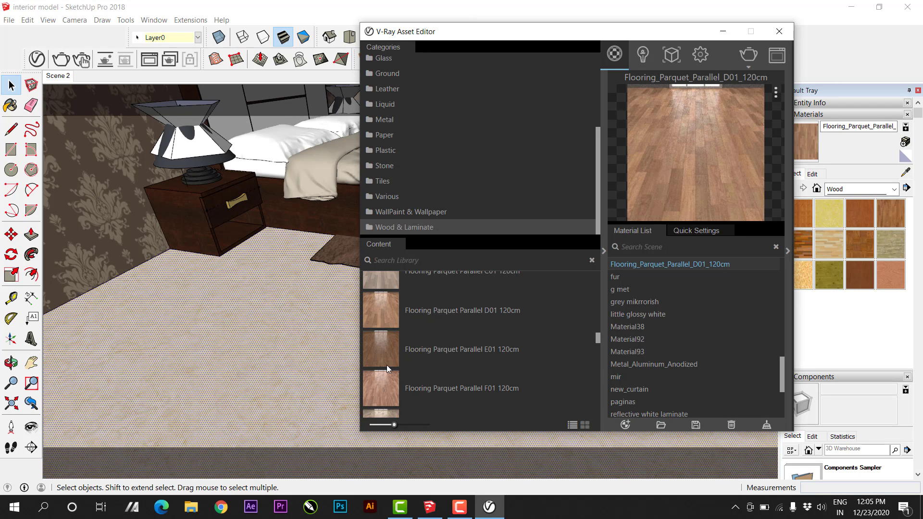
# Step: Add the Flooring Parquet Herringbone C01 120cm material to the scene, apply it to the selected floor and inspect the pattern up close
pyautogui.scroll(4, 390, 363)
pyautogui.rightClick(373, 298)
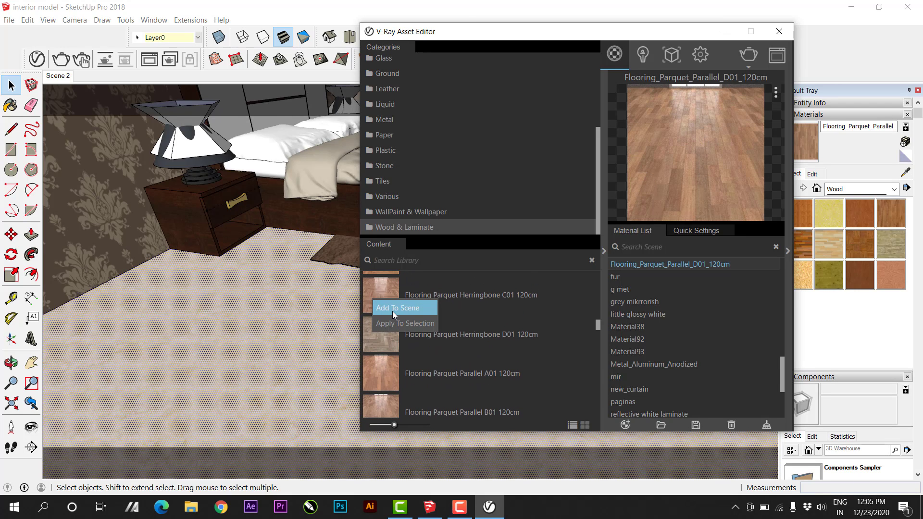
pyautogui.click(393, 311)
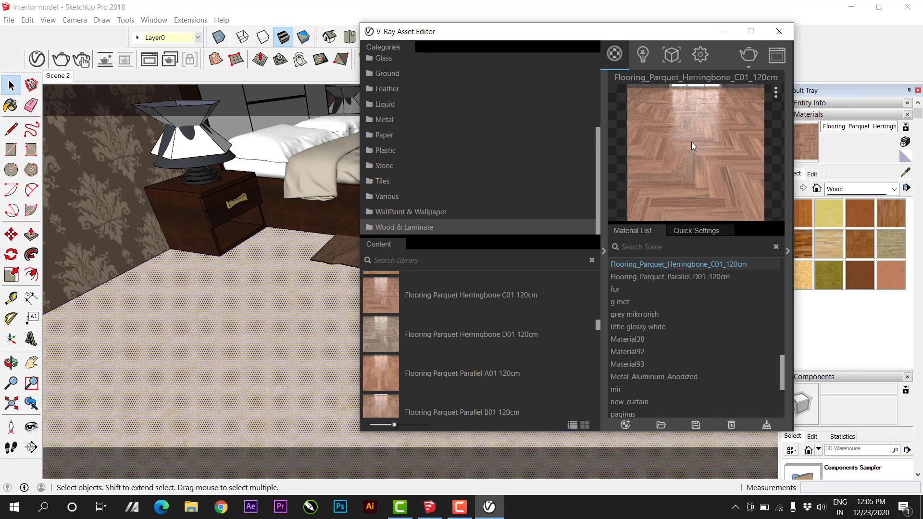
pyautogui.rightClick(678, 138)
pyautogui.click(712, 166)
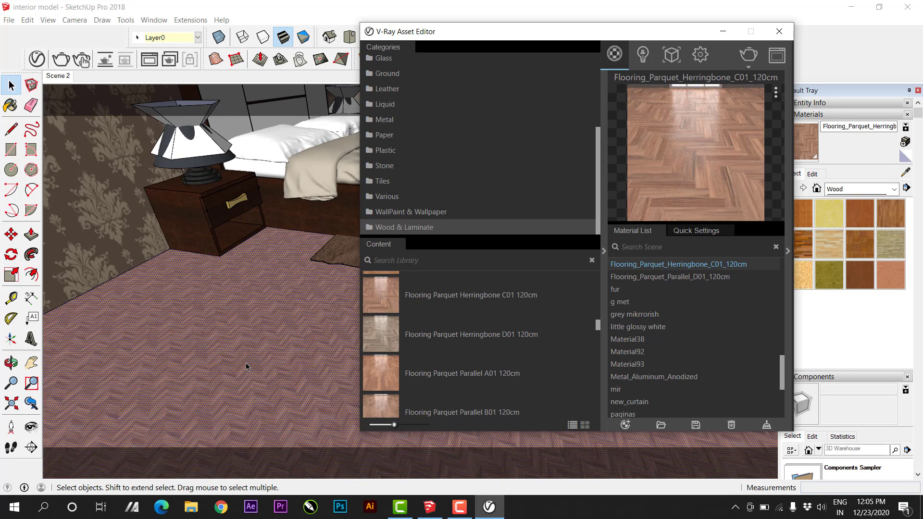
pyautogui.scroll(2, 247, 363)
pyautogui.moveTo(264, 362); pyautogui.dragTo(268, 369, button='middle')
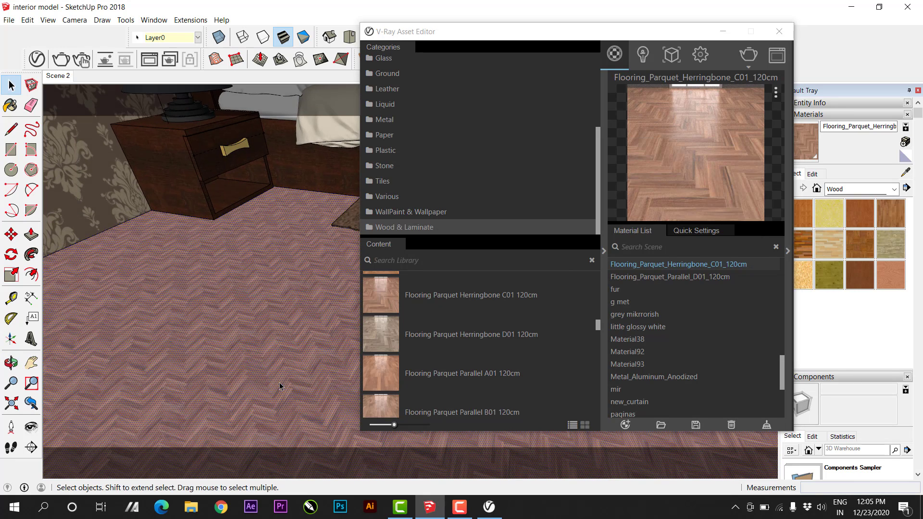
pyautogui.click(112, 174)
pyautogui.scroll(4, 232, 347)
pyautogui.moveTo(262, 333)
pyautogui.mouseDown(button='middle')
pyautogui.moveTo(215, 367)
pyautogui.moveTo(246, 328)
pyautogui.mouseUp(button='middle')
pyautogui.scroll(-2, 247, 327)
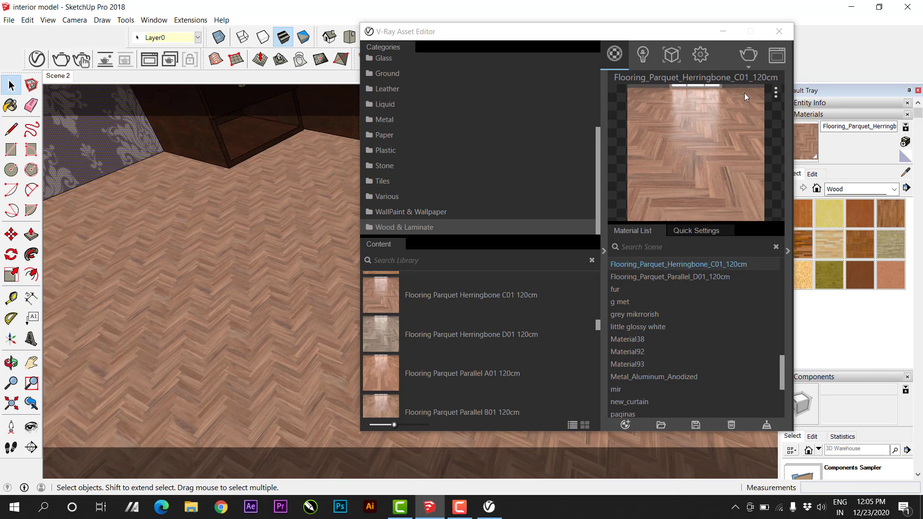
# Step: Bring the first hexagonal ceiling recess into view and show the Emissive category of the V-Ray material library
pyautogui.scroll(-3, 255, 238)
pyautogui.moveTo(267, 254); pyautogui.dragTo(218, 369, button='middle')
pyautogui.scroll(-1, 275, 290)
pyautogui.moveTo(284, 241); pyautogui.dragTo(275, 333, button='middle')
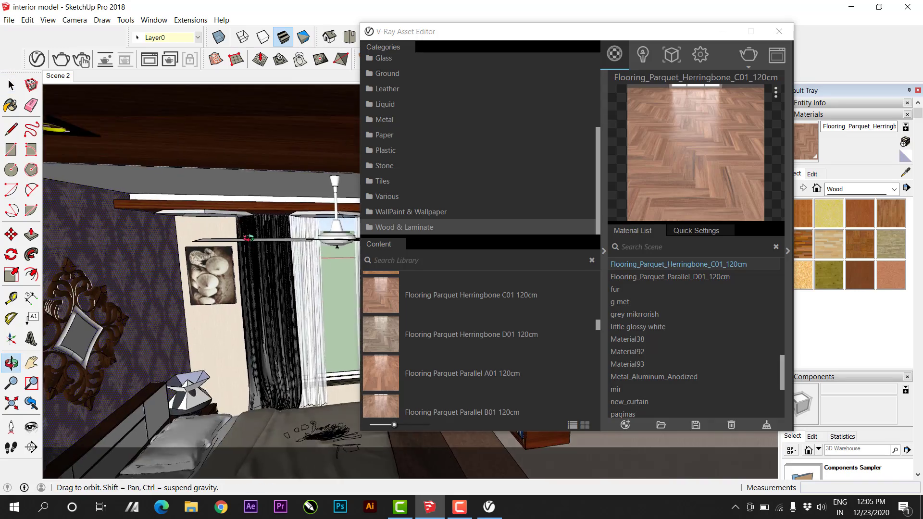
pyautogui.moveTo(248, 238)
pyautogui.mouseDown(button='middle')
pyautogui.moveTo(212, 215)
pyautogui.moveTo(203, 225)
pyautogui.moveTo(227, 213)
pyautogui.mouseUp(button='middle')
pyautogui.scroll(2, 234, 222)
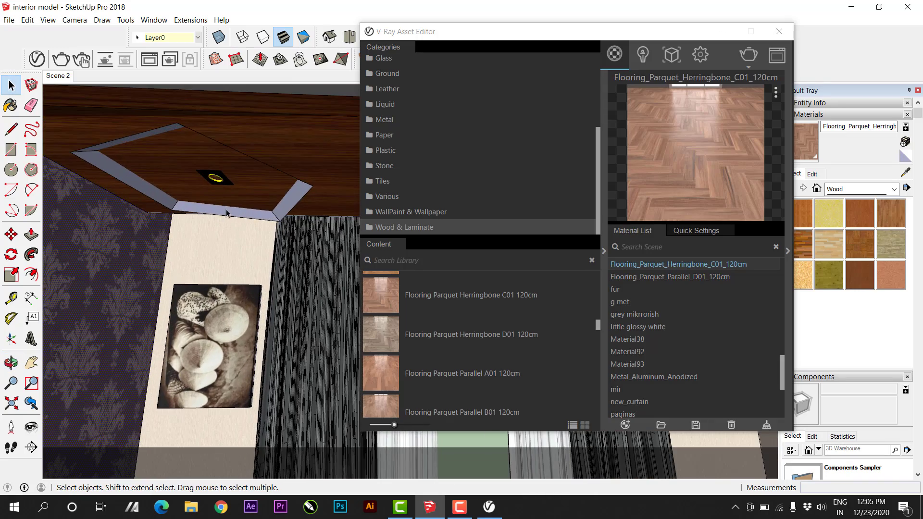
pyautogui.click(396, 121)
pyautogui.scroll(3, 398, 155)
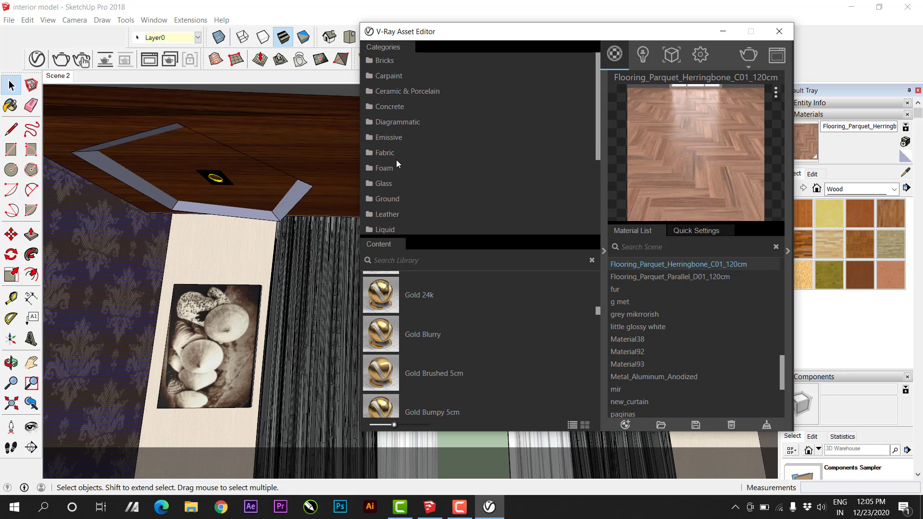
pyautogui.click(399, 137)
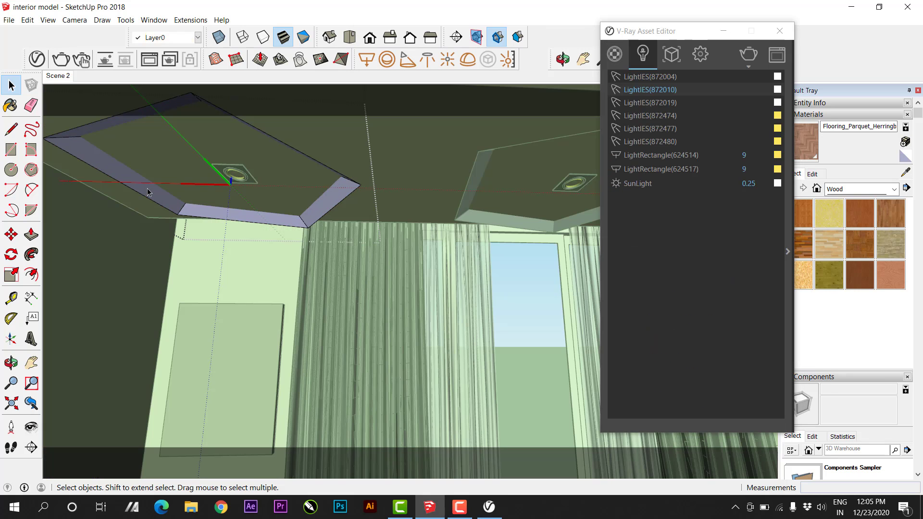
# Step: Add the LED Yellow emissive material to the scene and apply it to the bevelled faces of the first hexagonal ceiling recess
pyautogui.click(147, 193)
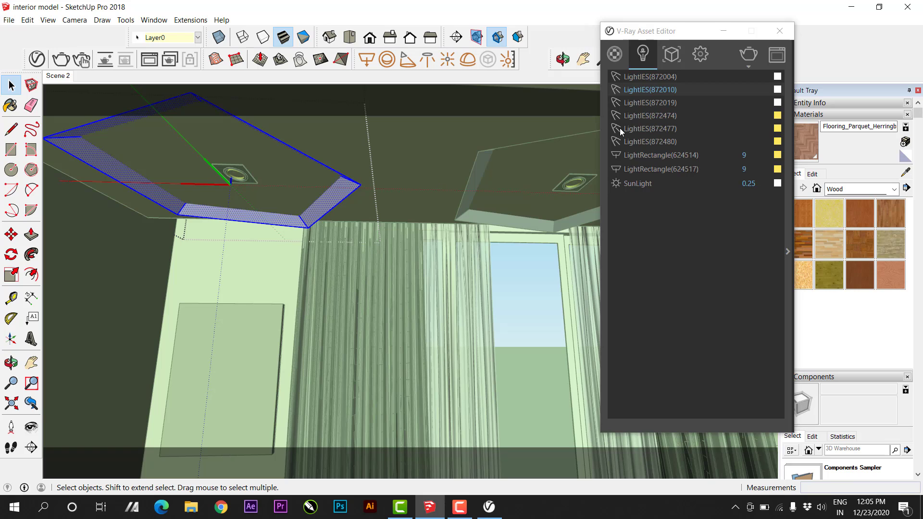
pyautogui.click(605, 129)
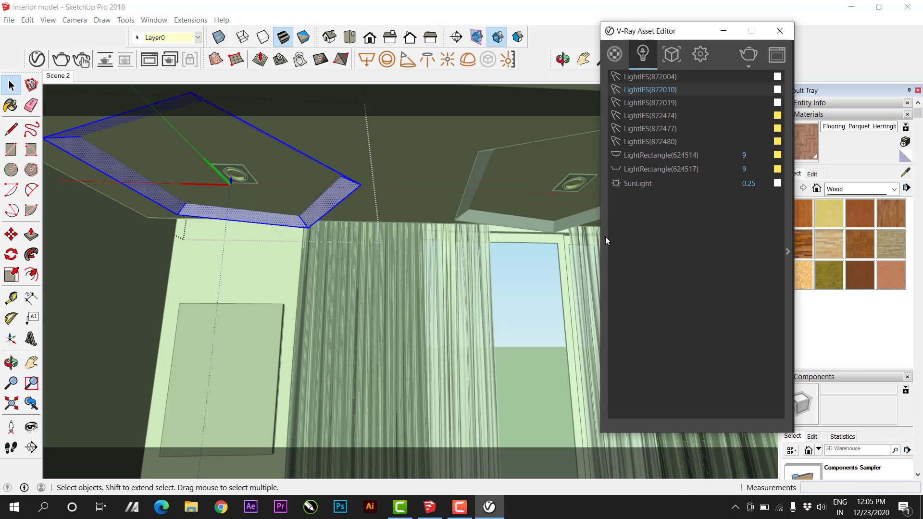
pyautogui.click(615, 54)
pyautogui.click(604, 132)
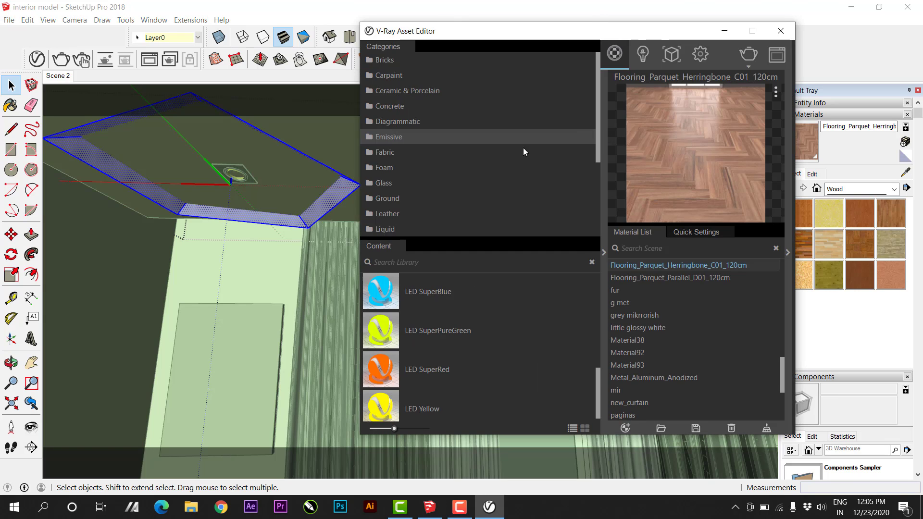
pyautogui.keyDown('shift'); pyautogui.moveTo(214, 178); pyautogui.dragTo(189, 184, button='middle'); pyautogui.keyUp('shift')
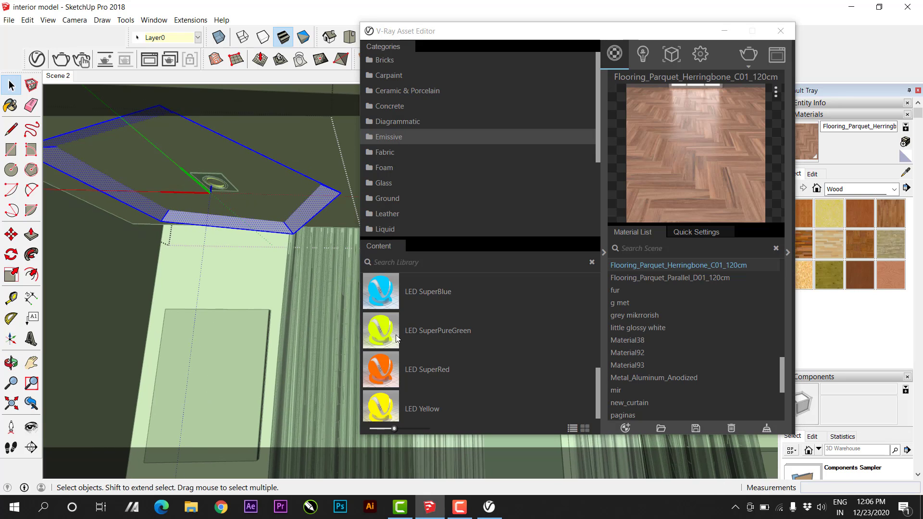
pyautogui.scroll(-1, 397, 365)
pyautogui.rightClick(380, 380)
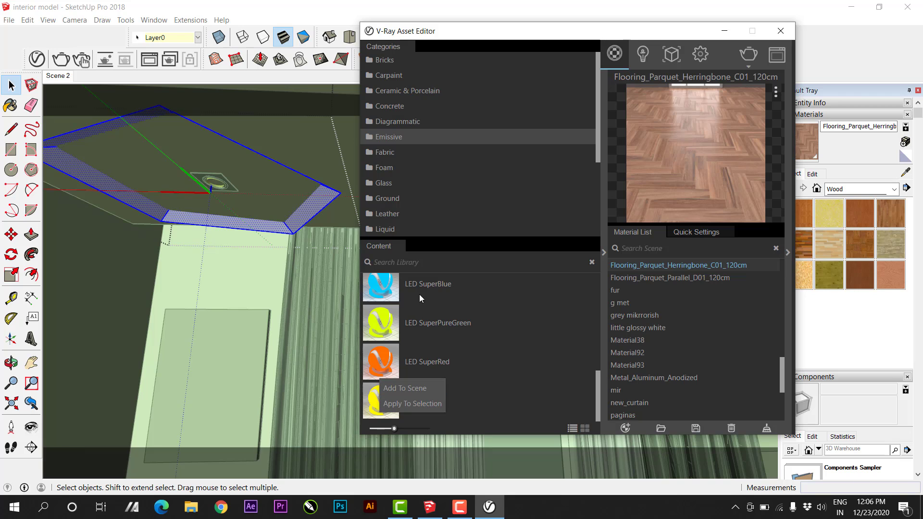
pyautogui.click(416, 389)
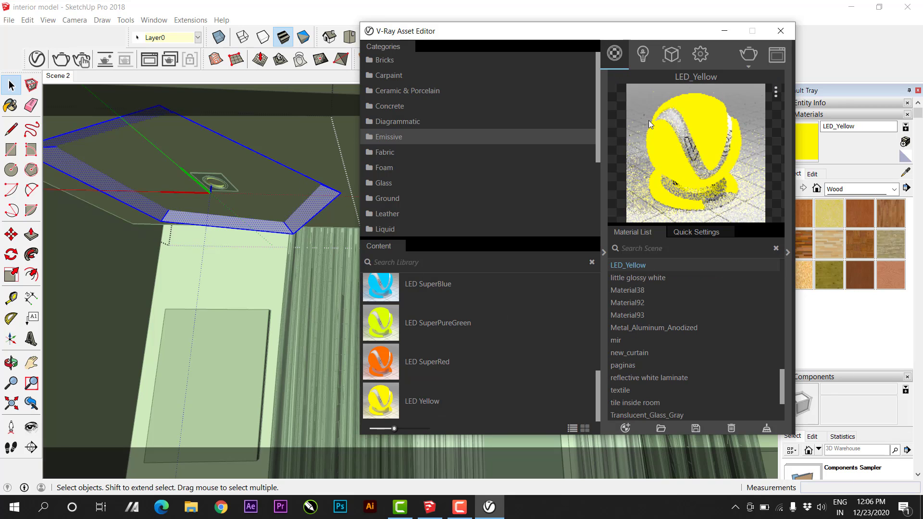
pyautogui.click(776, 92)
pyautogui.click(702, 134)
pyautogui.moveTo(308, 226); pyautogui.dragTo(202, 230, button='middle')
# Step: Set the emissive intensity of the LED Yellow material to 2
pyautogui.click(697, 233)
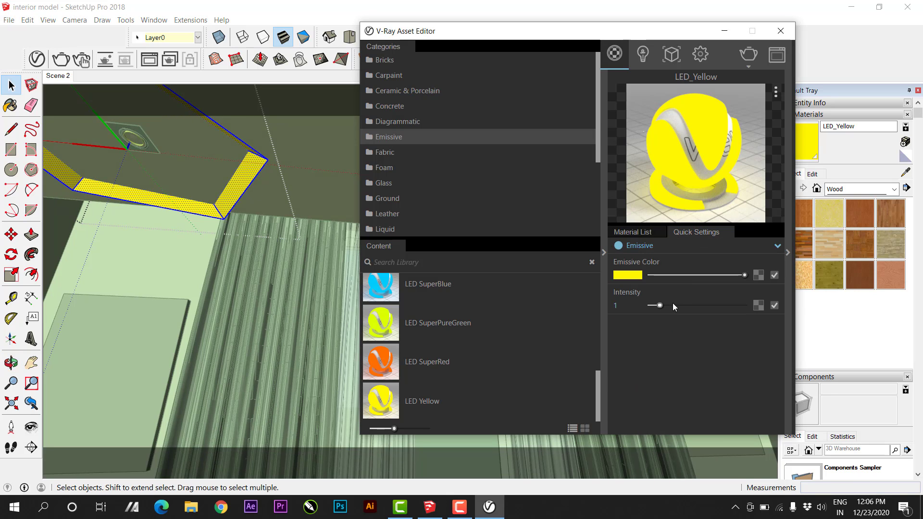
pyautogui.click(615, 308)
pyautogui.press('Return')
# Step: Apply the LED Yellow material to the bevelled faces of the middle hexagonal ceiling recess
pyautogui.scroll(-3, 260, 210)
pyautogui.moveTo(323, 192); pyautogui.dragTo(289, 196, button='middle')
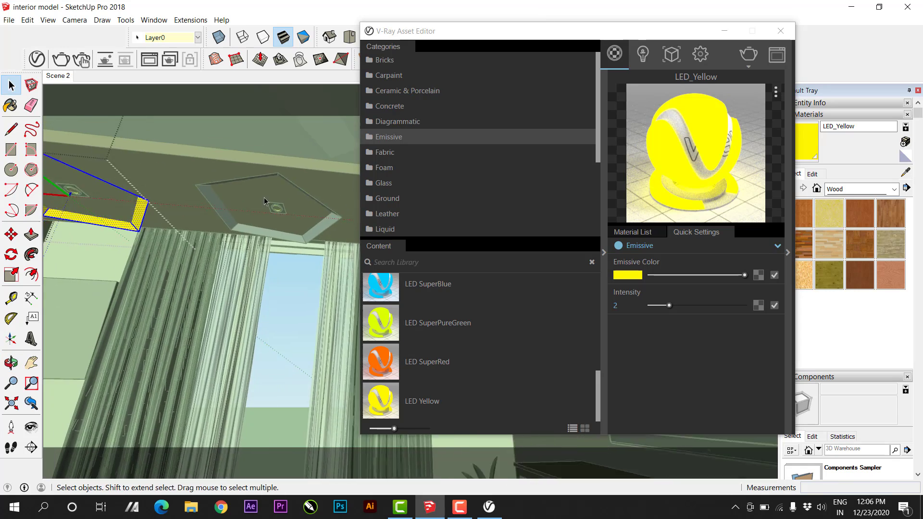
pyautogui.scroll(-2, 297, 200)
pyautogui.scroll(1, 313, 187)
pyautogui.click(313, 187)
pyautogui.scroll(3, 310, 193)
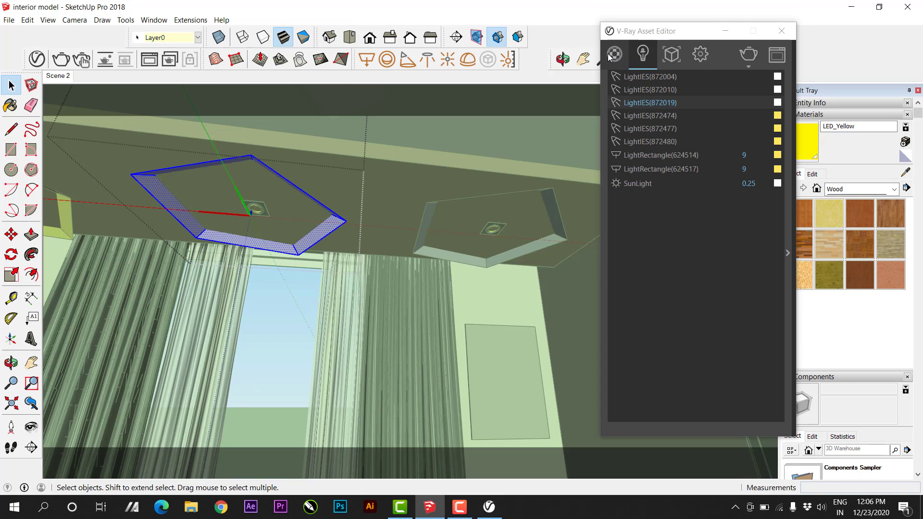
pyautogui.click(615, 54)
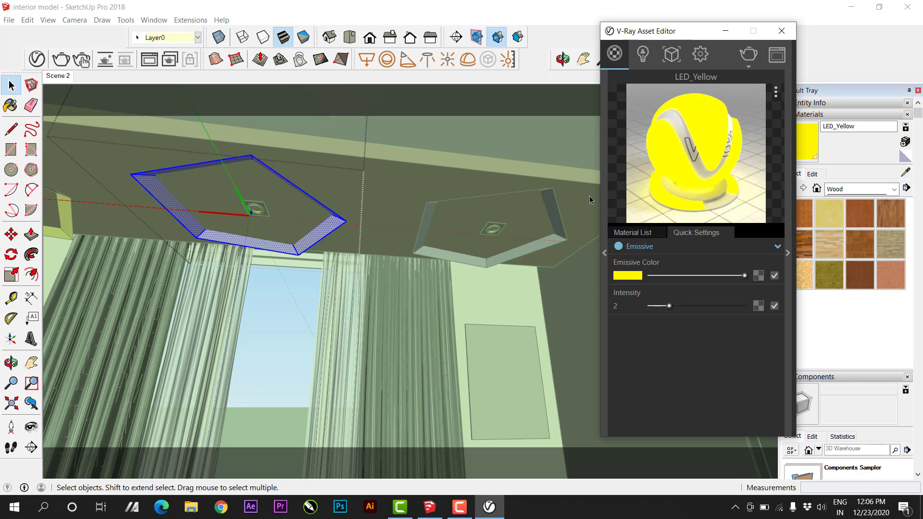
pyautogui.rightClick(675, 146)
pyautogui.click(699, 169)
# Step: Apply the LED Yellow material to the third hexagonal ceiling recess, above the picture of the man carrying baskets
pyautogui.moveTo(436, 224); pyautogui.dragTo(474, 238, button='middle')
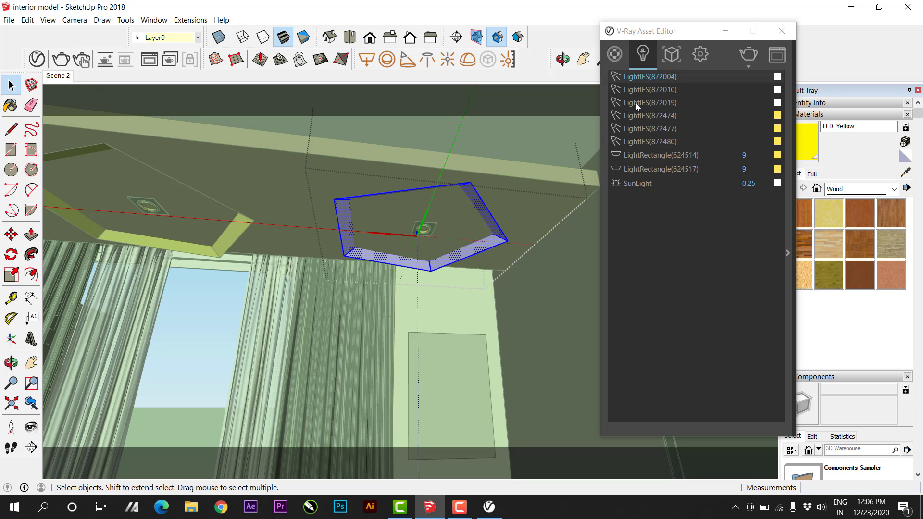
pyautogui.click(615, 54)
pyautogui.rightClick(713, 154)
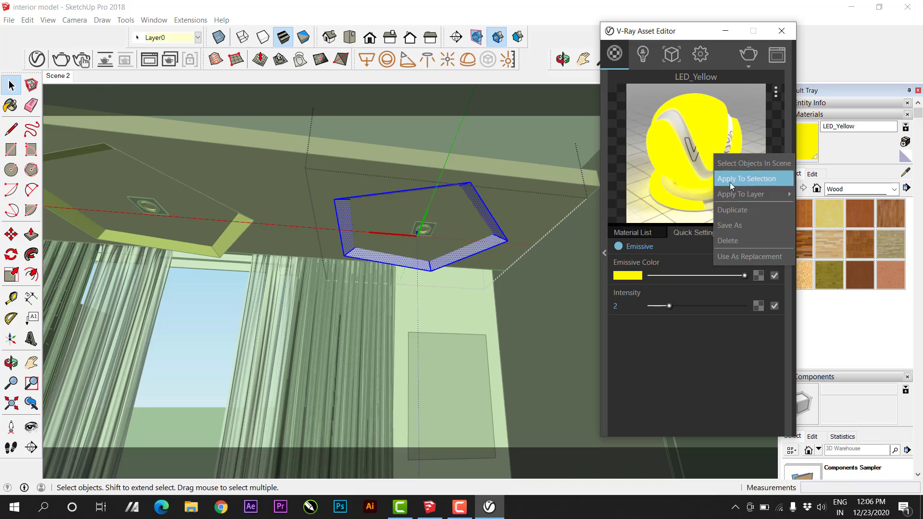
pyautogui.click(741, 179)
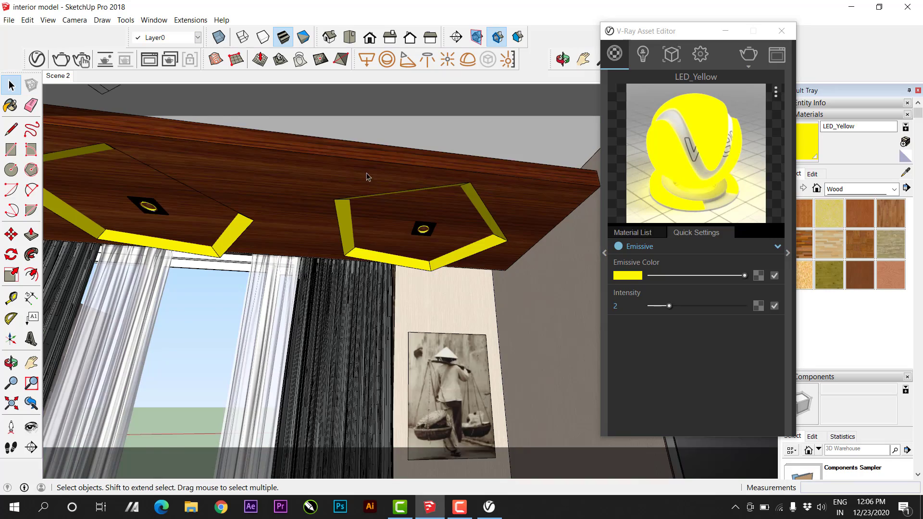
# Step: View the whole bedroom from further back, with the parquet floor and the ceiling recesses in frame
pyautogui.keyDown('shift'); pyautogui.moveTo(369, 177); pyautogui.dragTo(412, 198, button='middle'); pyautogui.keyUp('shift')
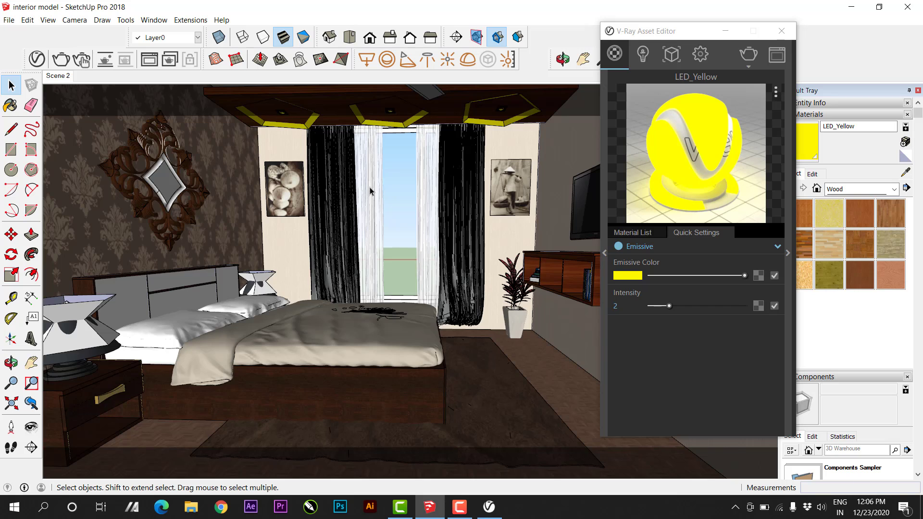
pyautogui.scroll(-5, 375, 195)
pyautogui.moveTo(371, 198)
pyautogui.mouseDown(button='middle')
pyautogui.moveTo(368, 215)
pyautogui.moveTo(364, 209)
pyautogui.mouseUp(button='middle')
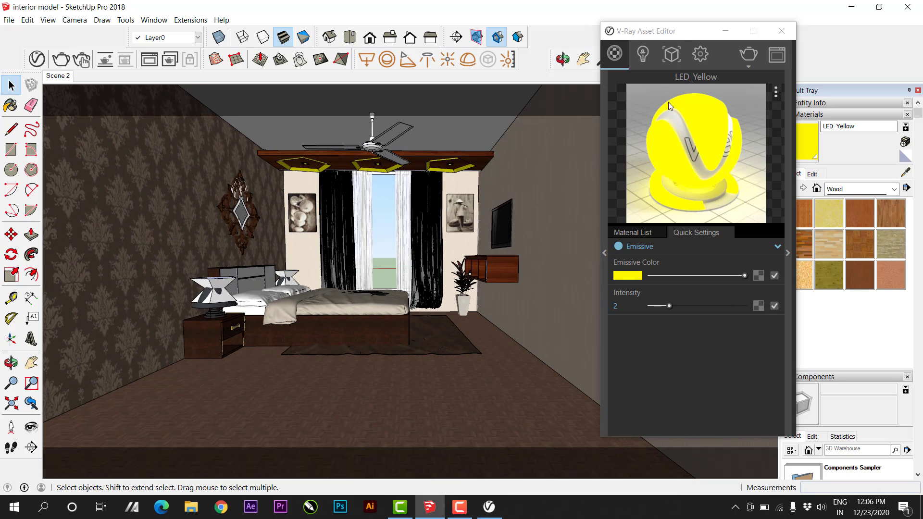
# Step: Set the SunLight's intensity multiplier to 0.1 in the V-Ray light settings
pyautogui.click(643, 53)
pyautogui.moveTo(683, 31); pyautogui.dragTo(503, 36)
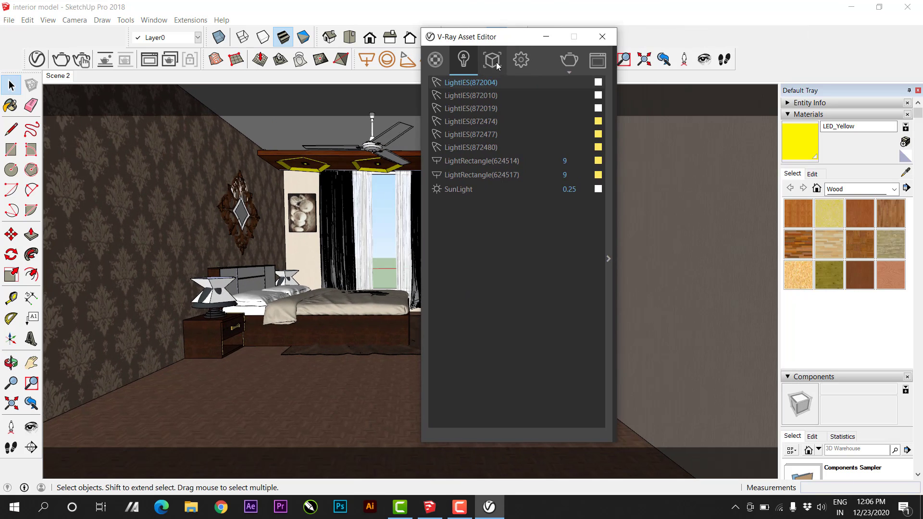
pyautogui.click(608, 203)
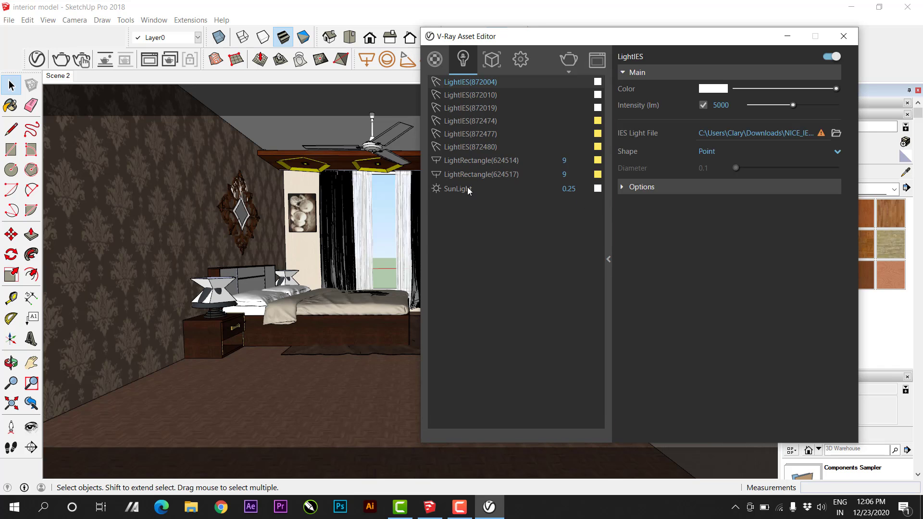
pyautogui.click(467, 187)
pyautogui.moveTo(743, 42); pyautogui.dragTo(586, 48)
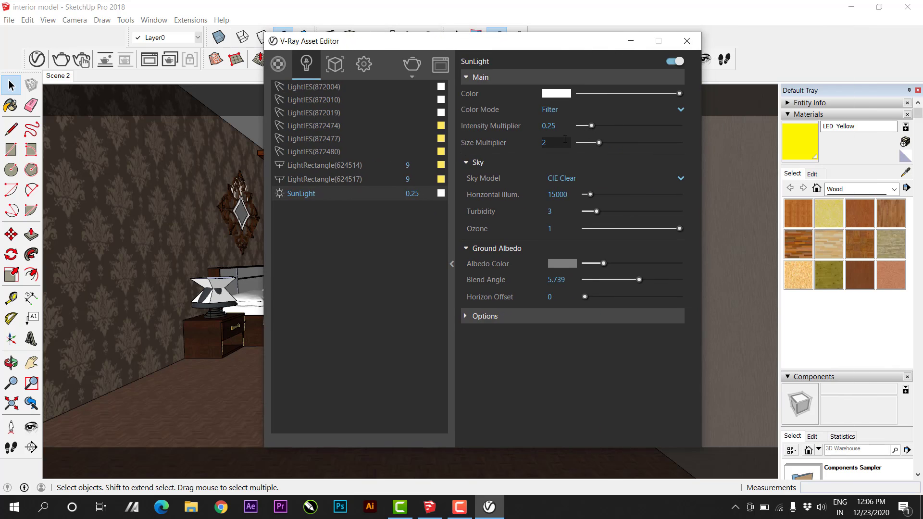
pyautogui.write('.1')
# Step: Review the V-Ray renderer and global illumination settings, and close the asset editor
pyautogui.click(363, 64)
pyautogui.click(451, 135)
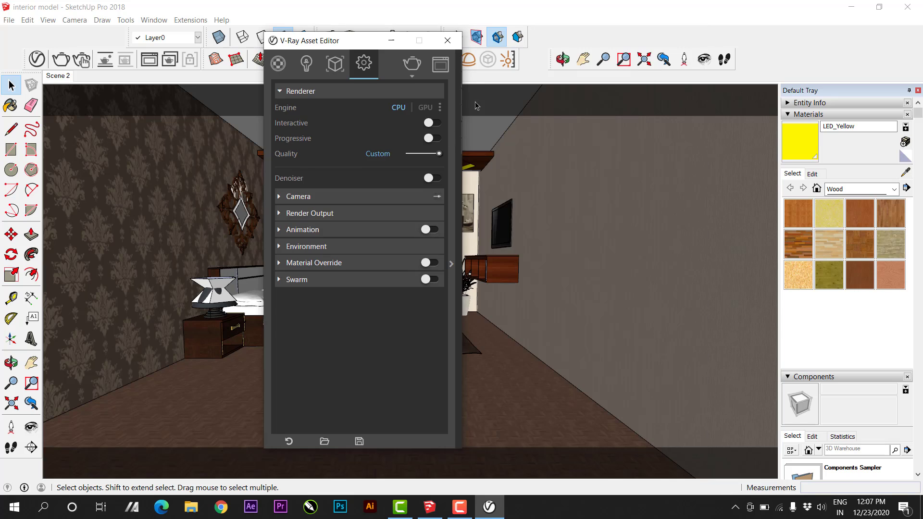
pyautogui.click(453, 126)
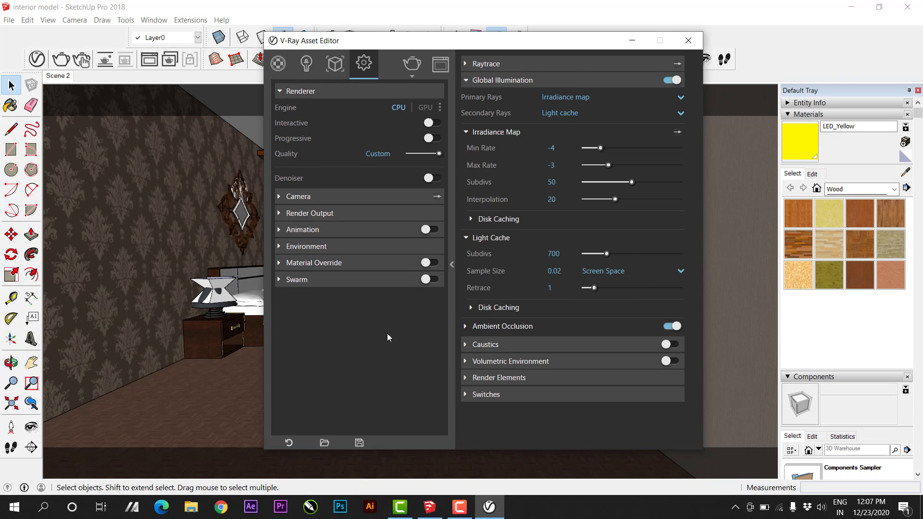
pyautogui.click(688, 42)
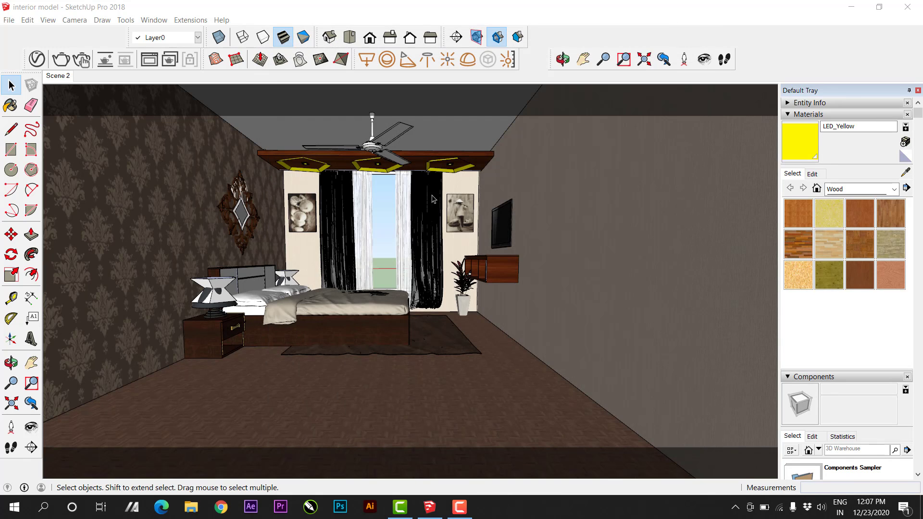
# Step: Return to the Scene 2 view and render it with V-Ray, keeping the frame buffer at 100% zoom
pyautogui.click(66, 77)
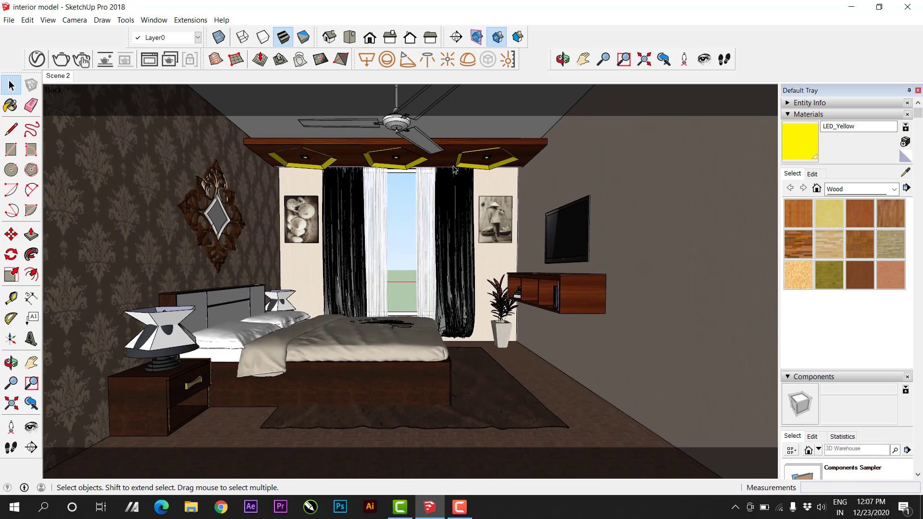
pyautogui.click(191, 20)
pyautogui.moveTo(199, 33)
pyautogui.moveTo(289, 70)
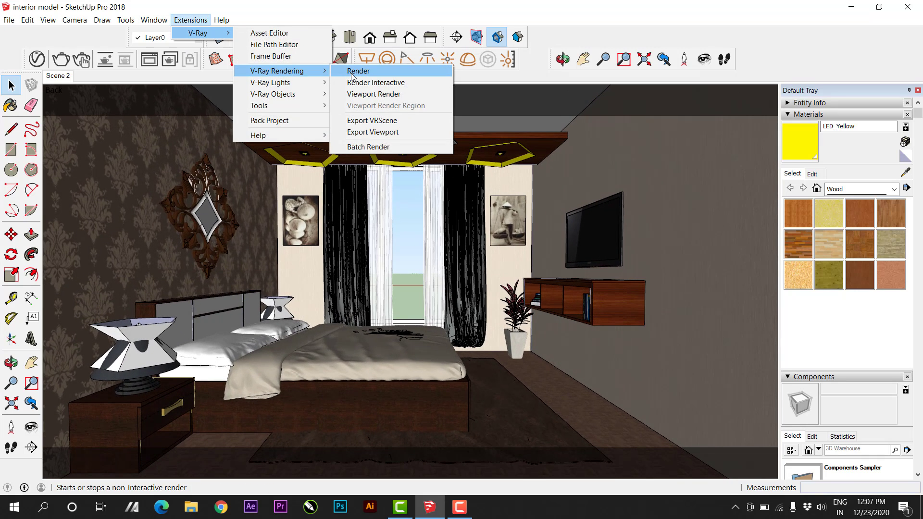
pyautogui.click(356, 71)
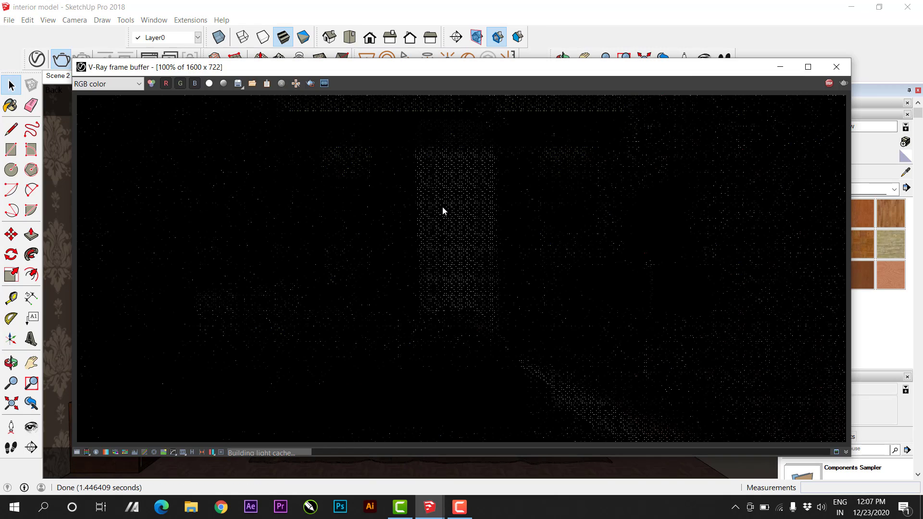
pyautogui.scroll(-1, 443, 208)
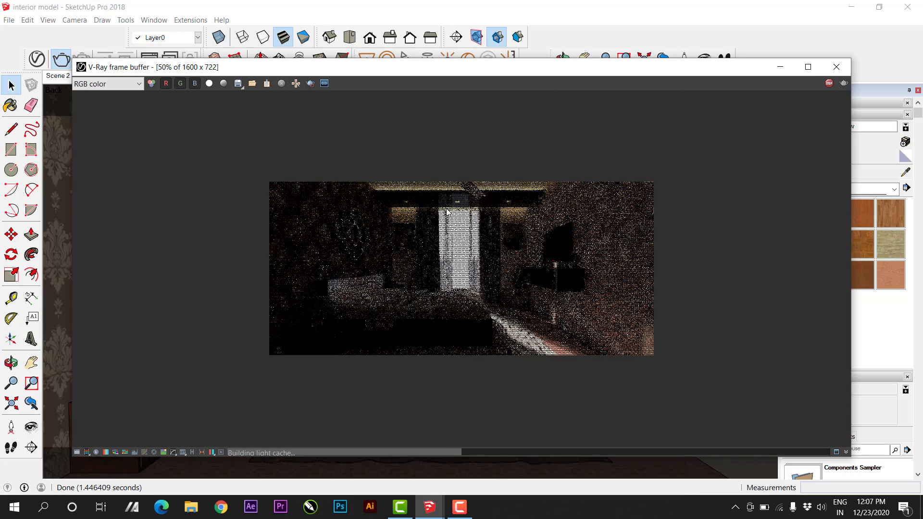
pyautogui.scroll(1, 485, 158)
pyautogui.moveTo(474, 76); pyautogui.dragTo(472, 49)
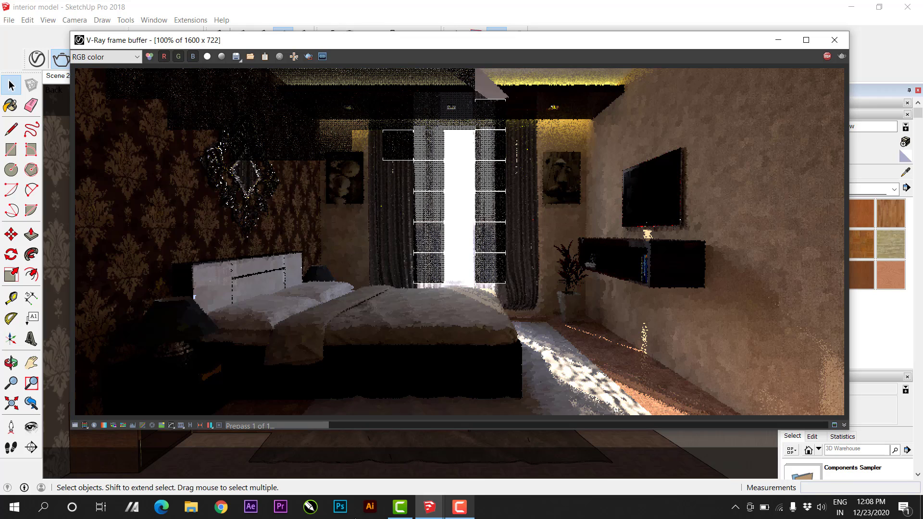
pyautogui.click(398, 507)
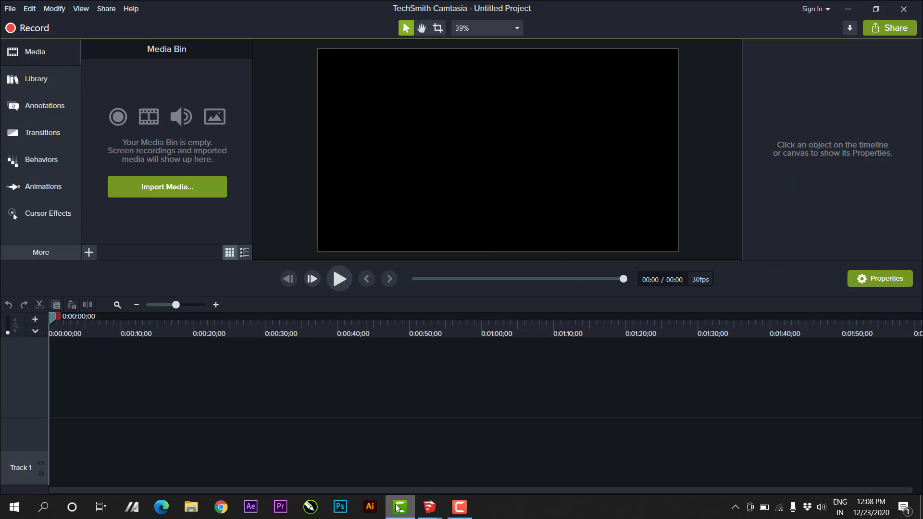
pyautogui.click(428, 512)
pyautogui.click(457, 515)
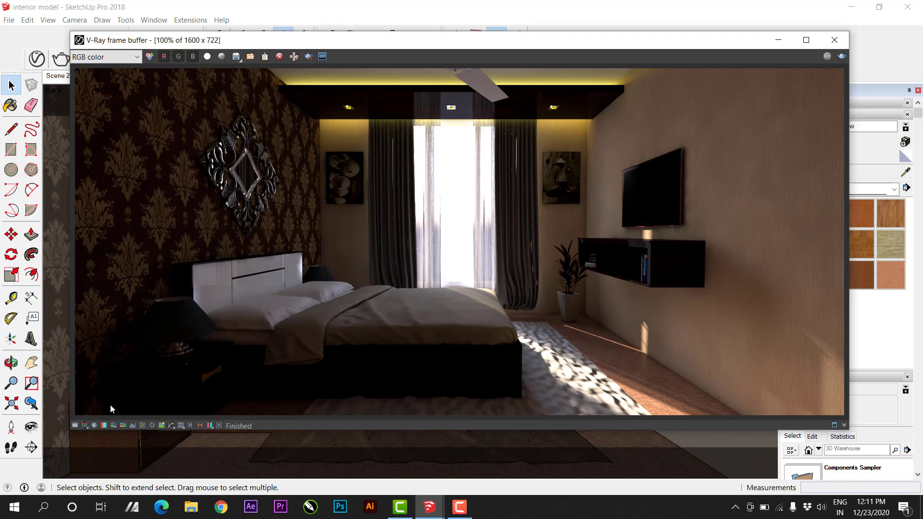
# Step: Enable the Exposure correction on the finished render, raising the exposure and slightly lowering the contrast
pyautogui.click(75, 426)
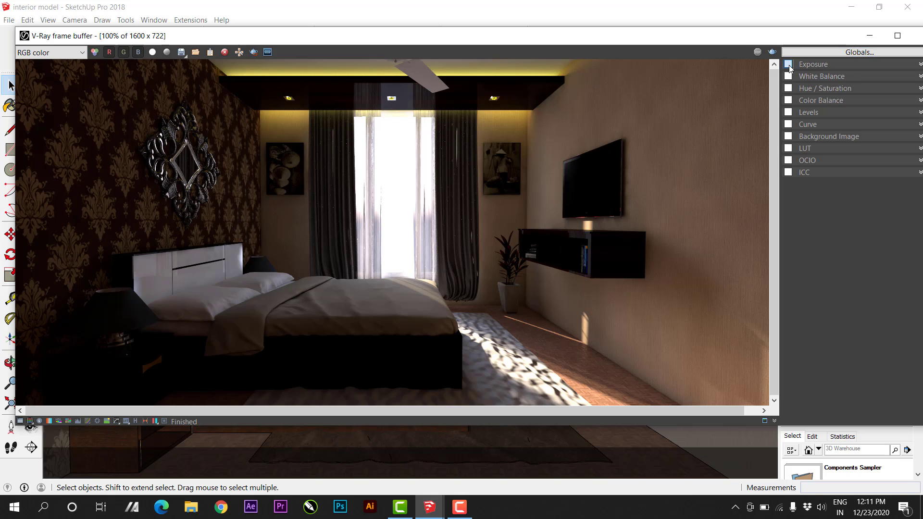
pyautogui.click(789, 64)
pyautogui.click(819, 65)
pyautogui.moveTo(859, 89); pyautogui.dragTo(887, 86)
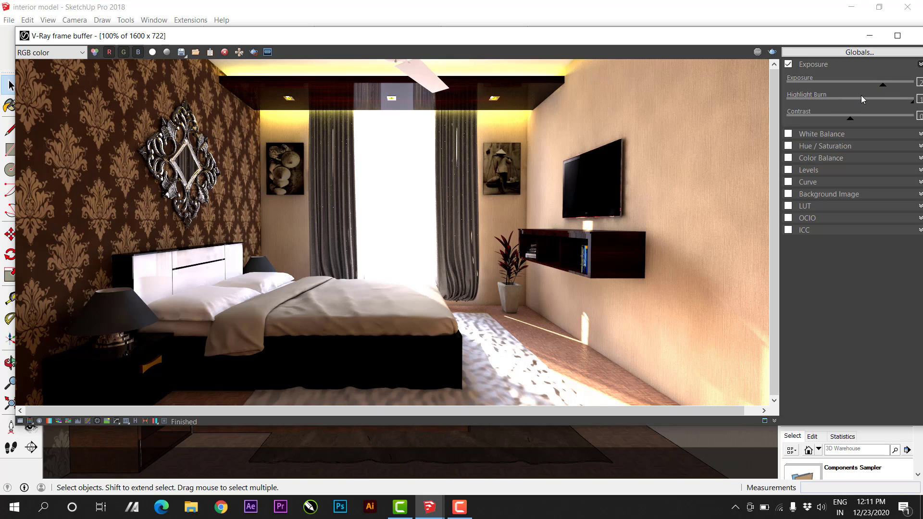
pyautogui.moveTo(851, 118)
pyautogui.mouseDown()
pyautogui.moveTo(860, 119)
pyautogui.moveTo(828, 120)
pyautogui.moveTo(839, 119)
pyautogui.mouseUp()
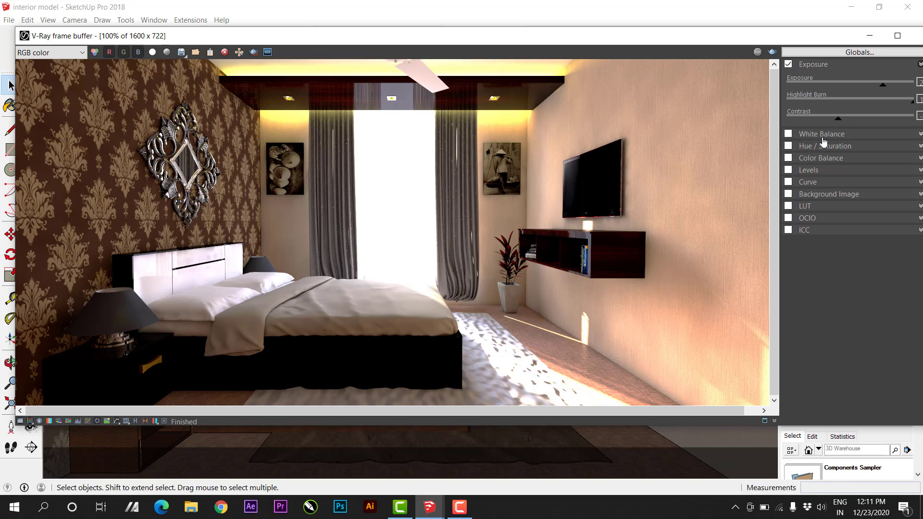
# Step: Try lightness and hue shifts on the render with the Hue/Saturation correction, and switch that correction off
pyautogui.click(789, 146)
pyautogui.click(816, 147)
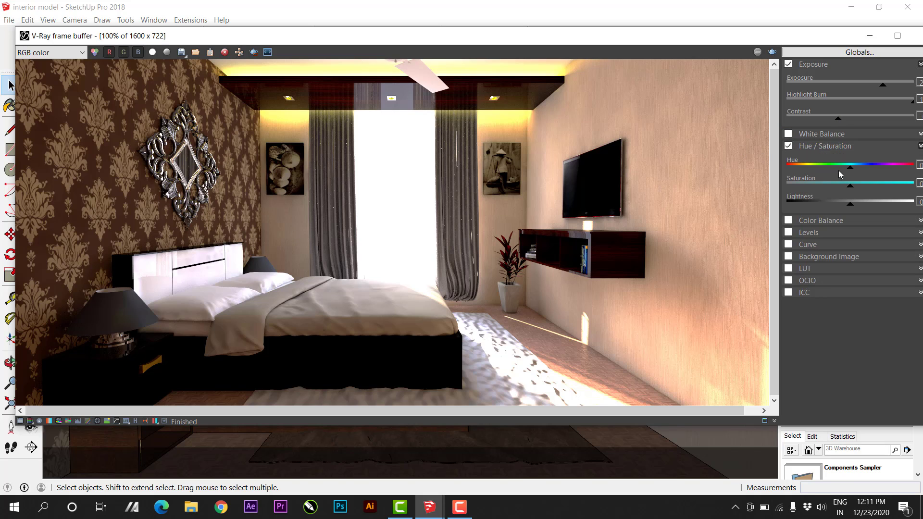
pyautogui.click(855, 203)
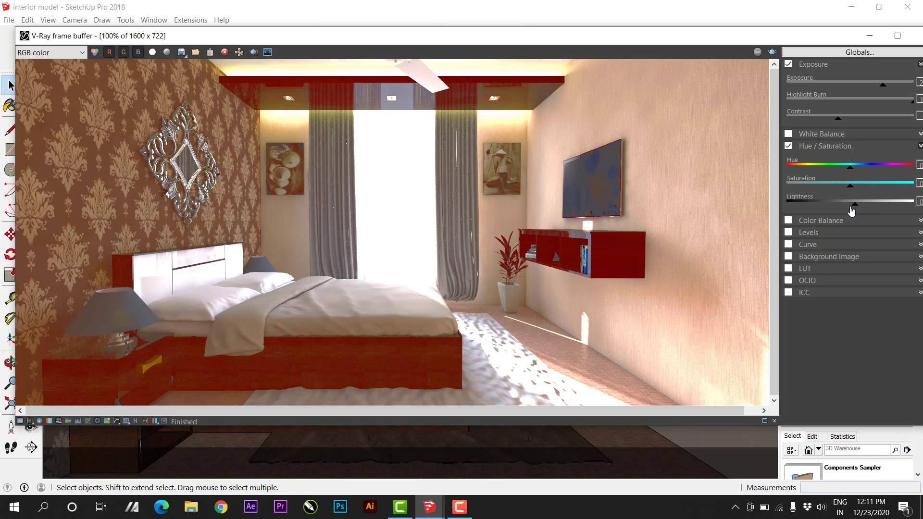
pyautogui.click(850, 204)
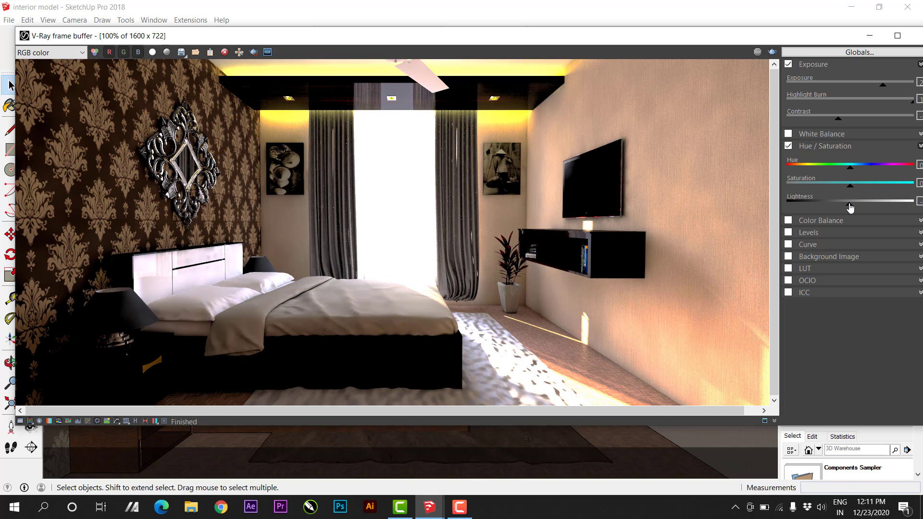
pyautogui.moveTo(850, 167); pyautogui.dragTo(882, 171)
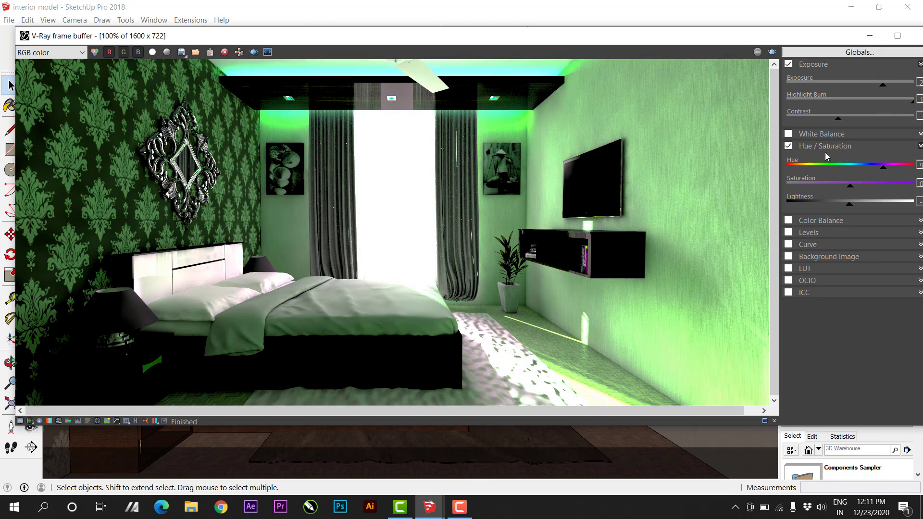
pyautogui.click(789, 145)
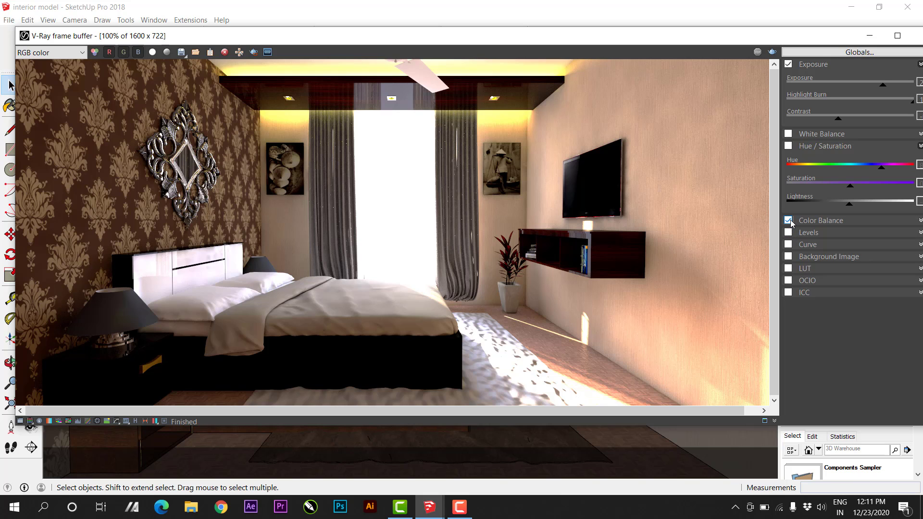
# Step: Try a Levels correction that shifts the render's dark tones, and switch that correction off
pyautogui.click(789, 232)
pyautogui.click(809, 234)
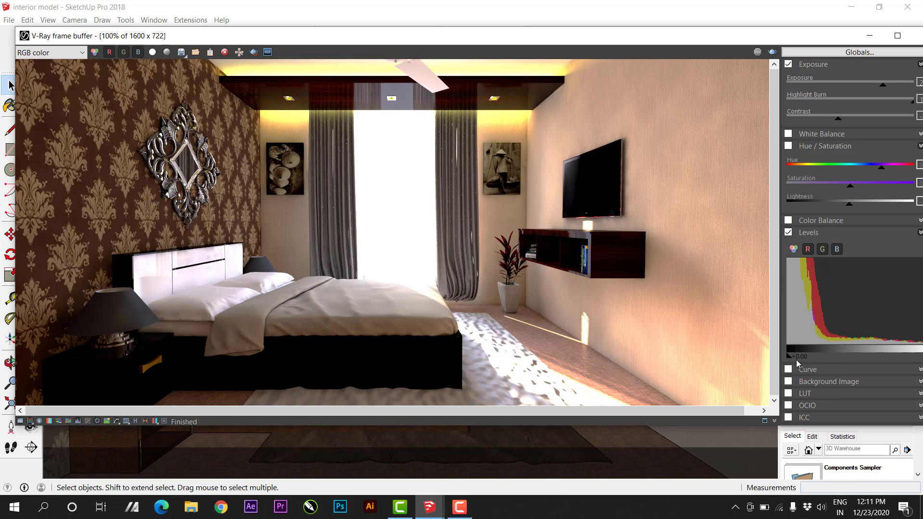
pyautogui.moveTo(793, 359); pyautogui.dragTo(792, 360)
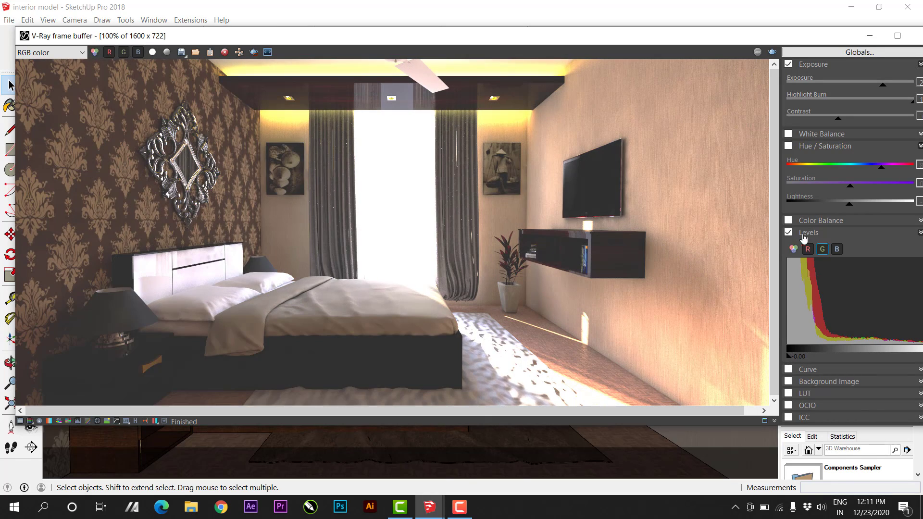
pyautogui.click(789, 233)
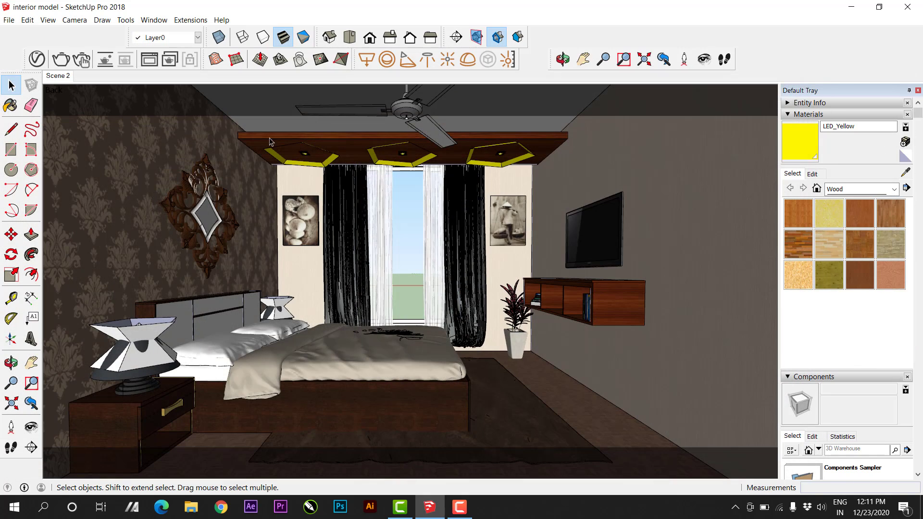
# Step: Open the Y-B-1 house model, discarding the changes to the interior model
pyautogui.click(8, 21)
pyautogui.click(26, 44)
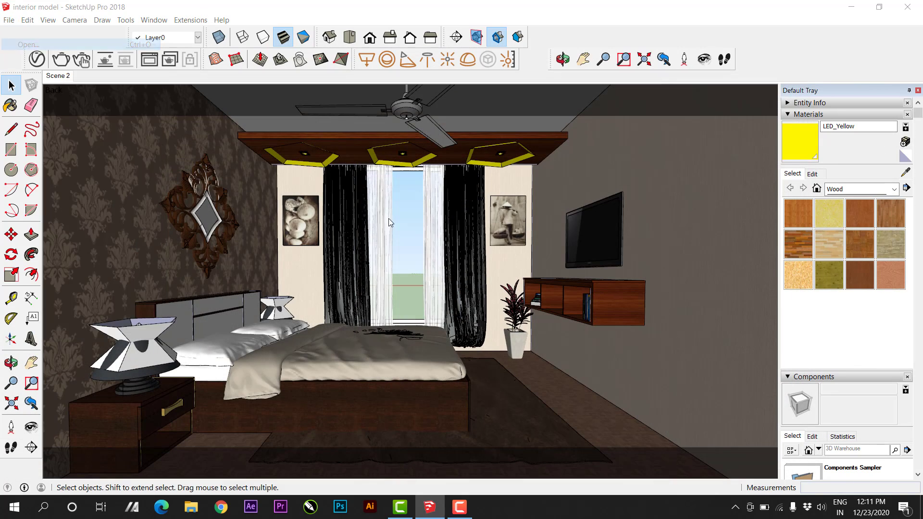
pyautogui.click(415, 253)
pyautogui.doubleClick(417, 254)
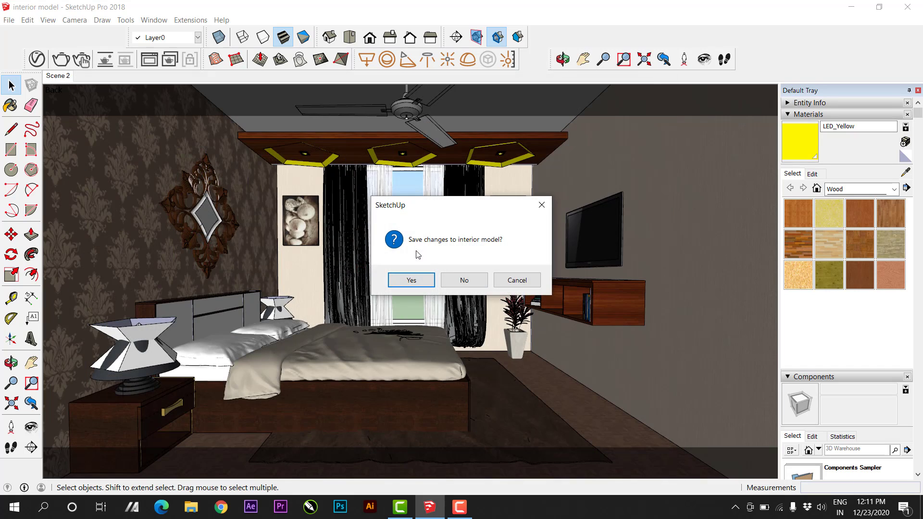
pyautogui.click(464, 281)
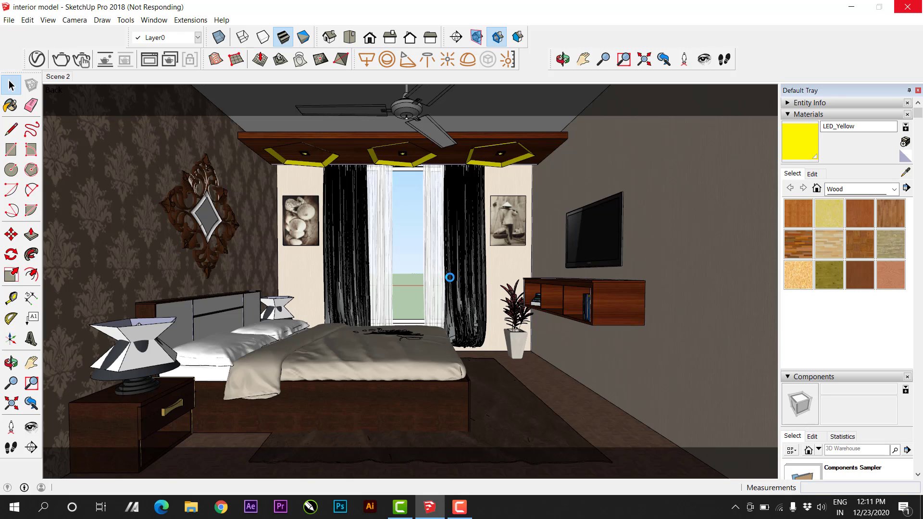
pyautogui.click(460, 508)
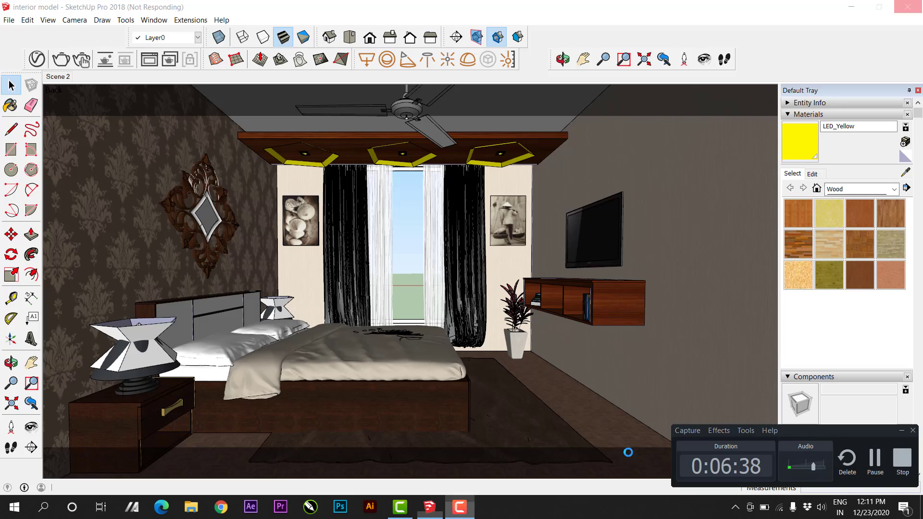
pyautogui.click(862, 460)
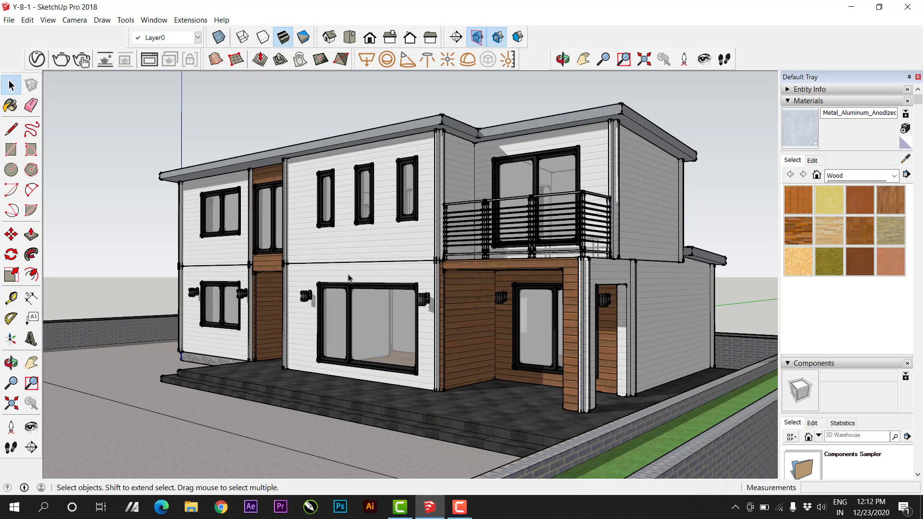
# Step: Examine the two-storey house's facade, terrace and surrounding ground from several angles and distances
pyautogui.moveTo(350, 278); pyautogui.dragTo(381, 276, button='middle')
pyautogui.scroll(-3, 353, 315)
pyautogui.moveTo(354, 315); pyautogui.dragTo(415, 355, button='middle')
pyautogui.scroll(5, 309, 354)
pyautogui.moveTo(310, 355); pyautogui.dragTo(354, 343, button='middle')
pyautogui.scroll(-3, 270, 337)
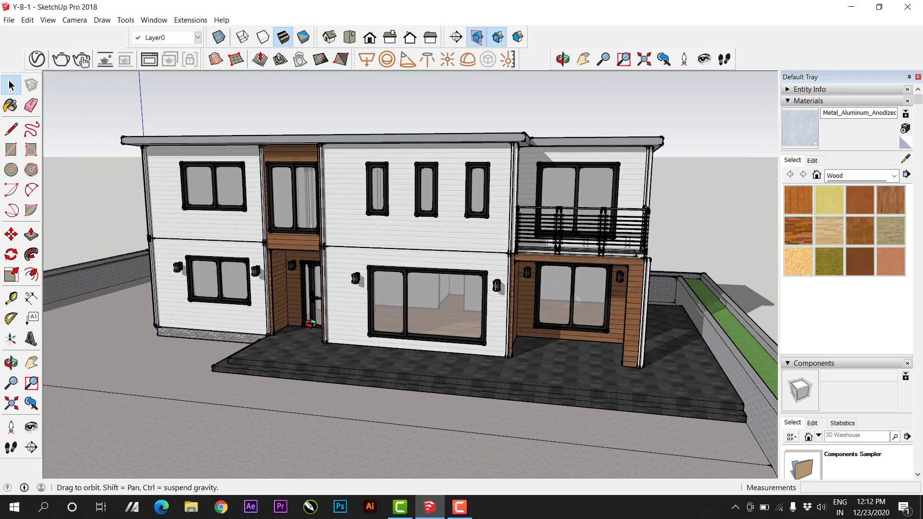
pyautogui.moveTo(270, 336); pyautogui.dragTo(359, 306, button='middle')
pyautogui.scroll(-2, 359, 307)
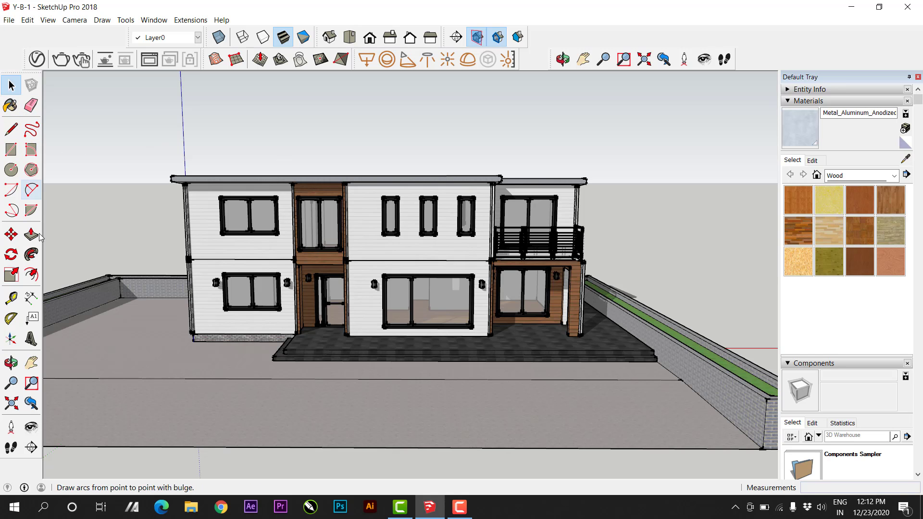
# Step: Start the Paint Bucket and bring up the Landscaping, Fencing and Vegetation material collection
pyautogui.scroll(5, 380, 383)
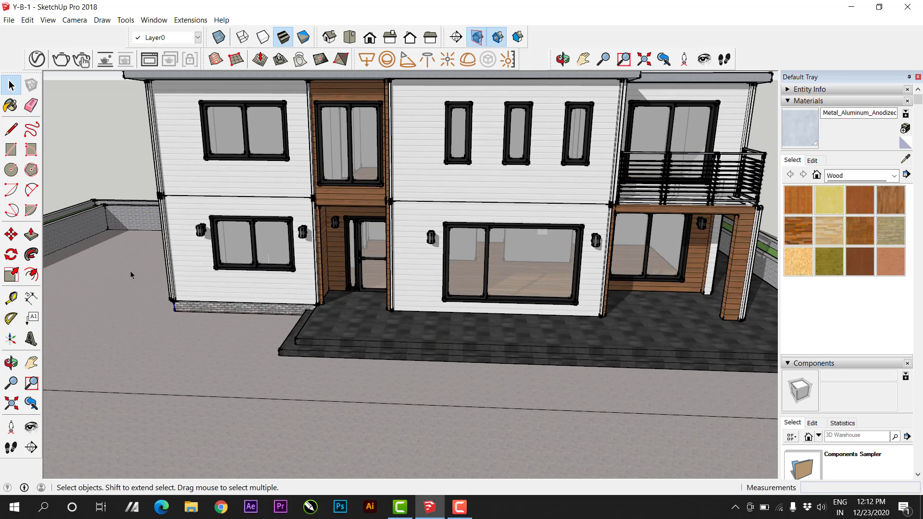
pyautogui.click(11, 105)
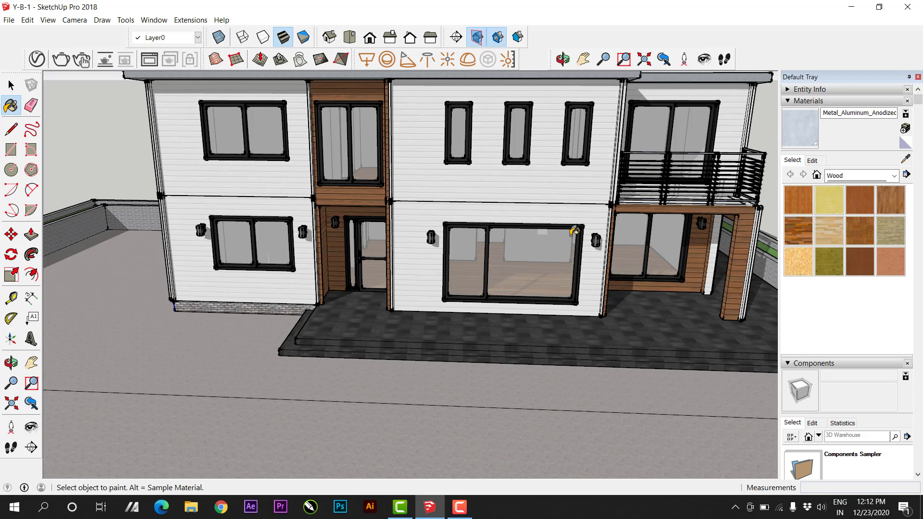
pyautogui.click(858, 176)
pyautogui.click(864, 246)
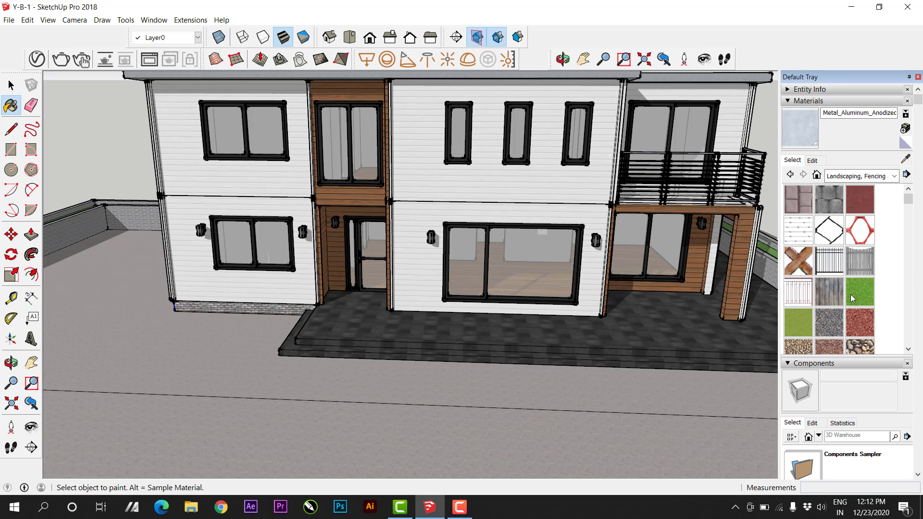
# Step: Explode the group that contains the ground surface and the boundary walls
pyautogui.scroll(3, 213, 374)
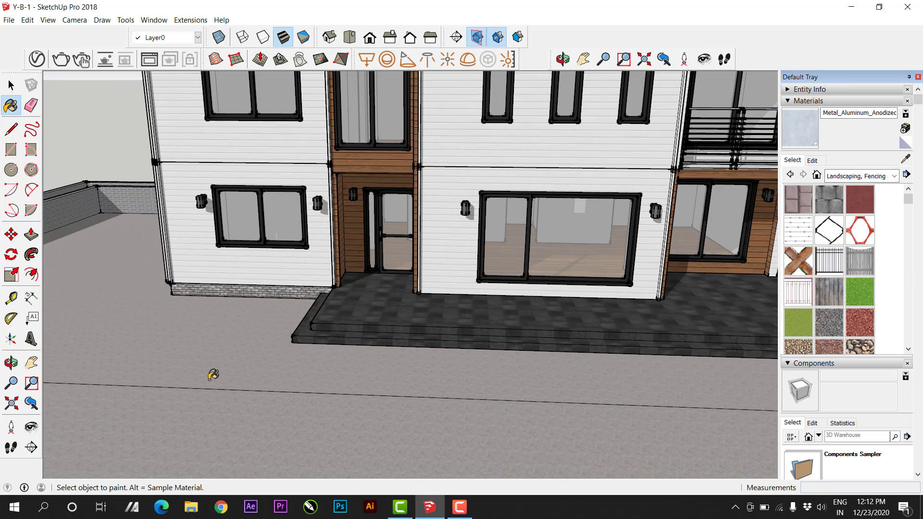
pyautogui.press('space')
pyautogui.click(258, 377)
pyautogui.rightClick(256, 364)
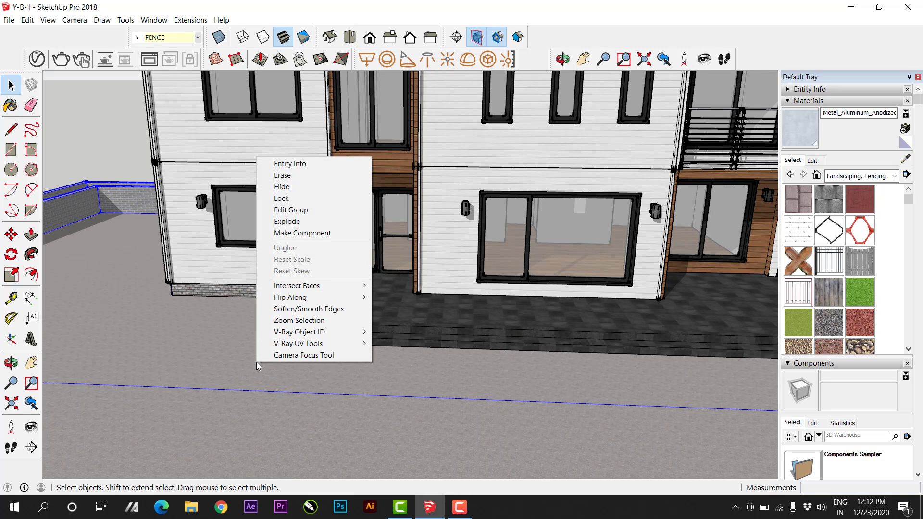
pyautogui.click(318, 221)
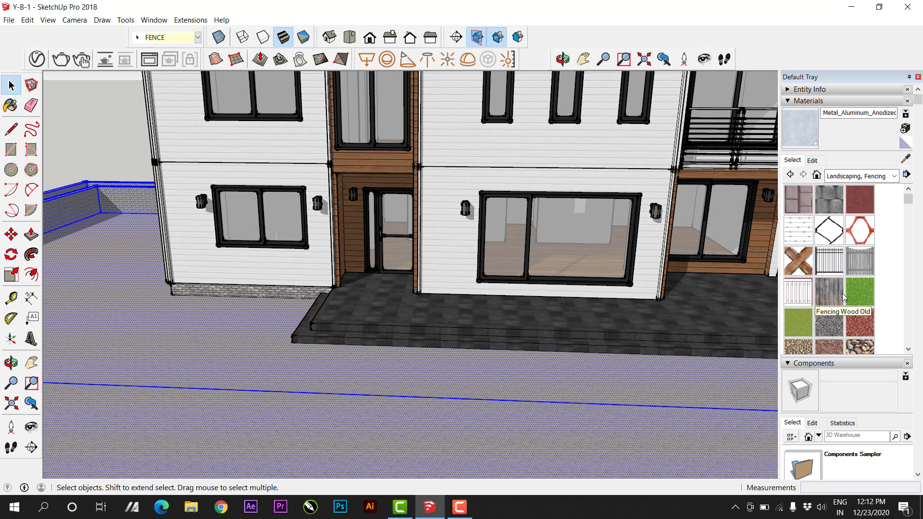
# Step: Paint the exploded ground and boundary wall surfaces with Grass Dark Green
pyautogui.click(860, 292)
pyautogui.click(340, 386)
pyautogui.press('space')
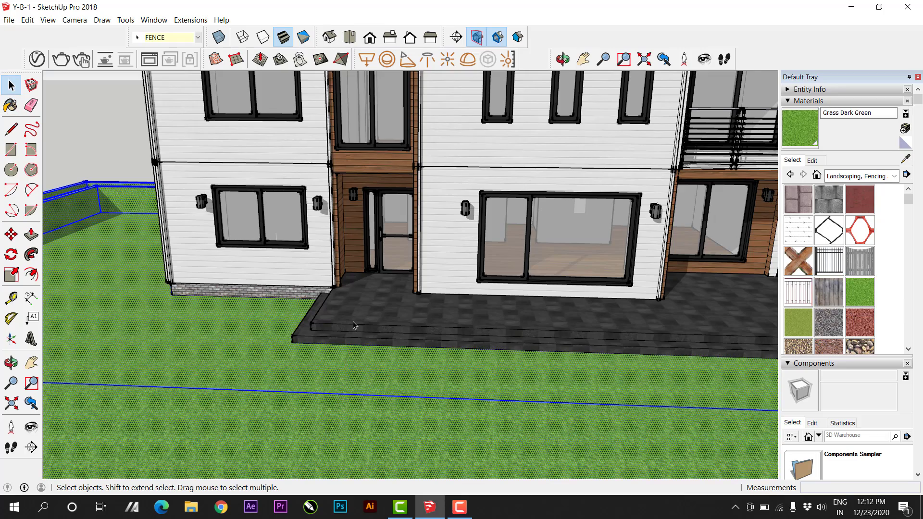
# Step: Open the wide sash nested inside the large ground-floor window for editing and select its glass pane
pyautogui.click(354, 322)
pyautogui.moveTo(411, 333); pyautogui.dragTo(500, 279, button='middle')
pyautogui.scroll(2, 502, 274)
pyautogui.scroll(4, 502, 270)
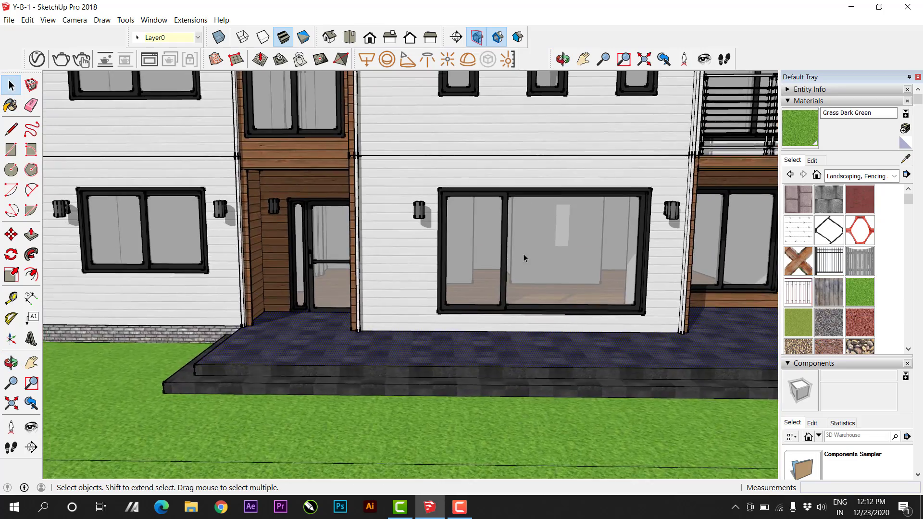
pyautogui.click(564, 239)
pyautogui.doubleClick(563, 212)
pyautogui.click(563, 212)
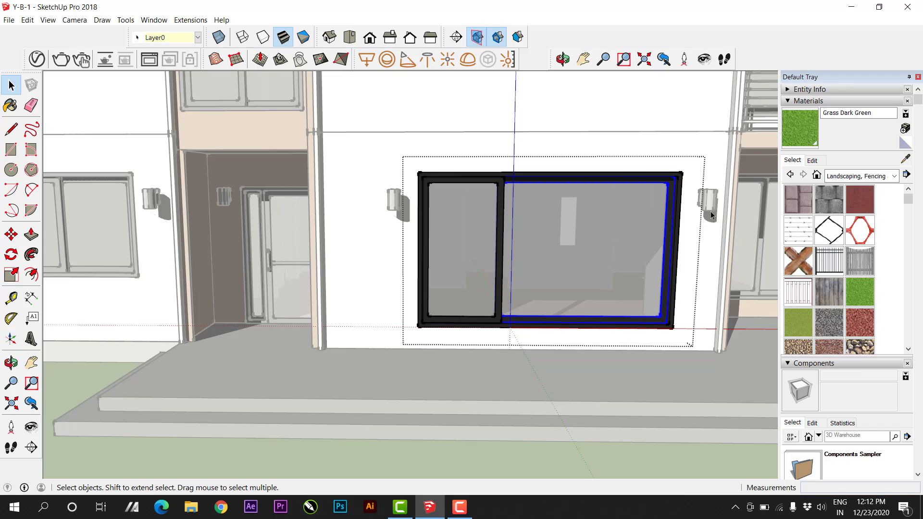
pyautogui.doubleClick(594, 226)
pyautogui.click(595, 226)
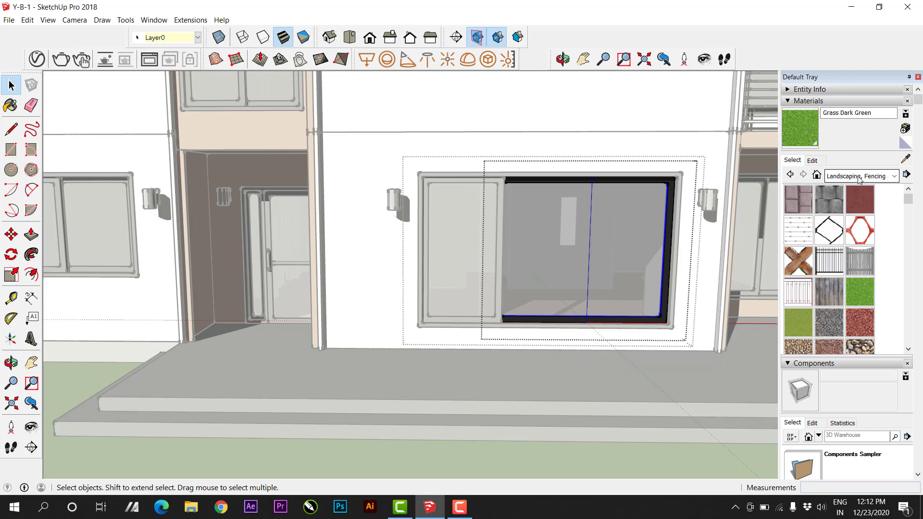
# Step: Paint the wide glass pane with Translucent Glass Blue from the Glass and Mirrors collection
pyautogui.click(875, 176)
pyautogui.click(862, 220)
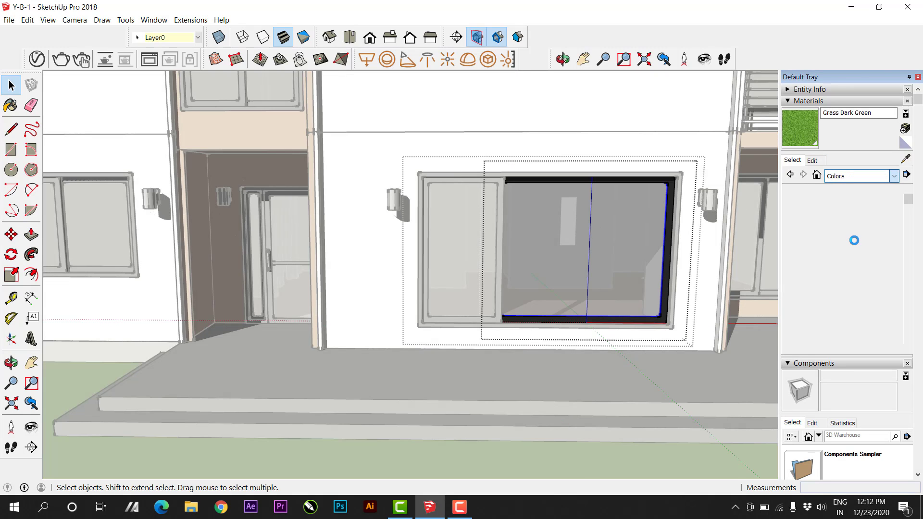
pyautogui.scroll(-1, 848, 260)
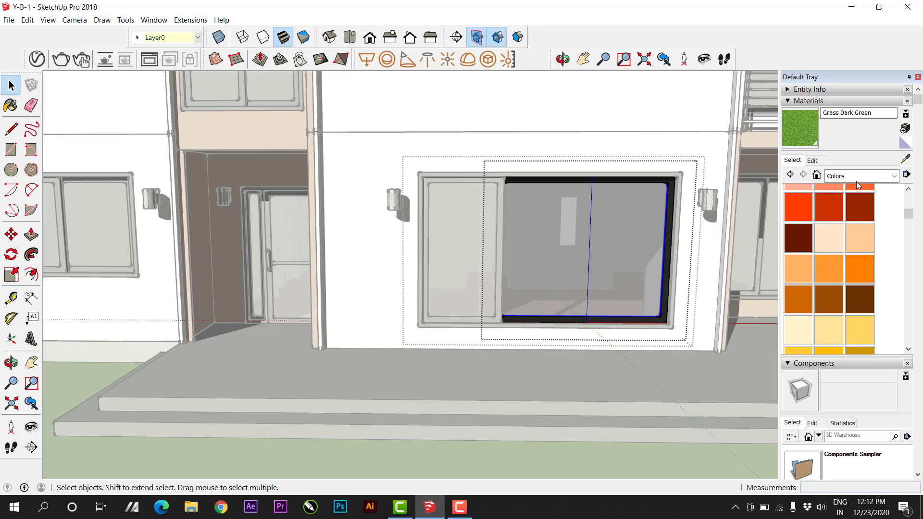
pyautogui.click(860, 176)
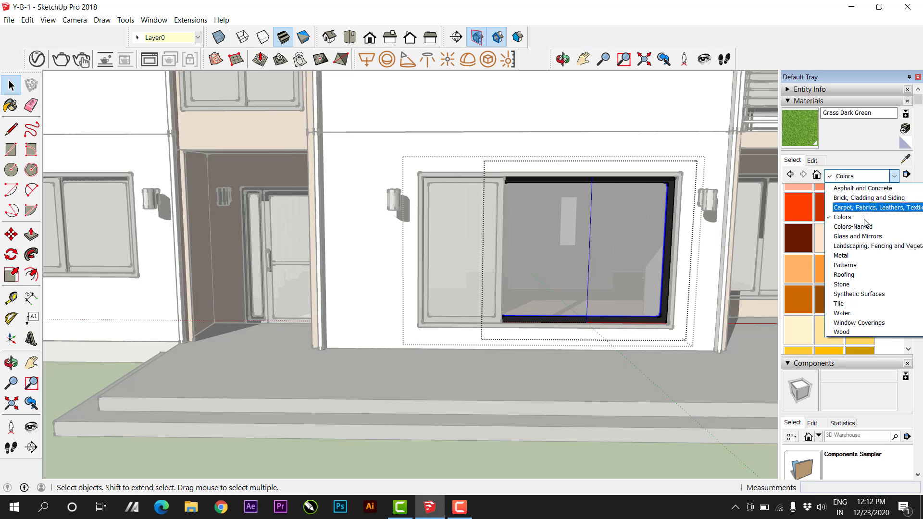
pyautogui.click(858, 236)
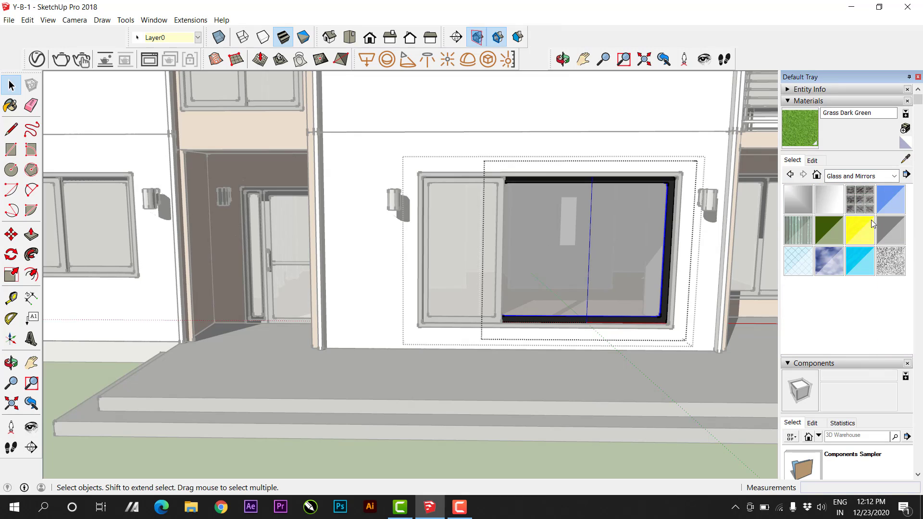
pyautogui.click(891, 199)
pyautogui.click(608, 221)
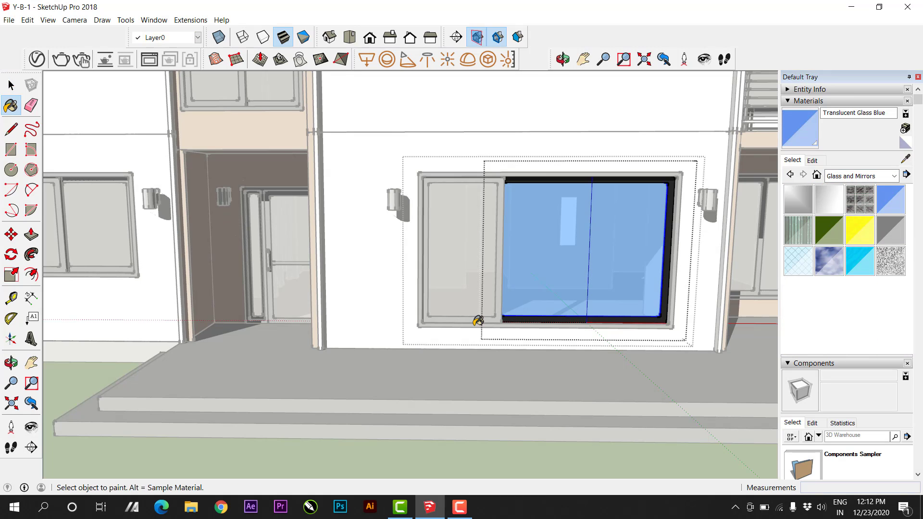
pyautogui.press('space')
# Step: Open the narrow sash of the same window for editing and paint its glass pane Translucent Glass Blue
pyautogui.doubleClick(471, 343)
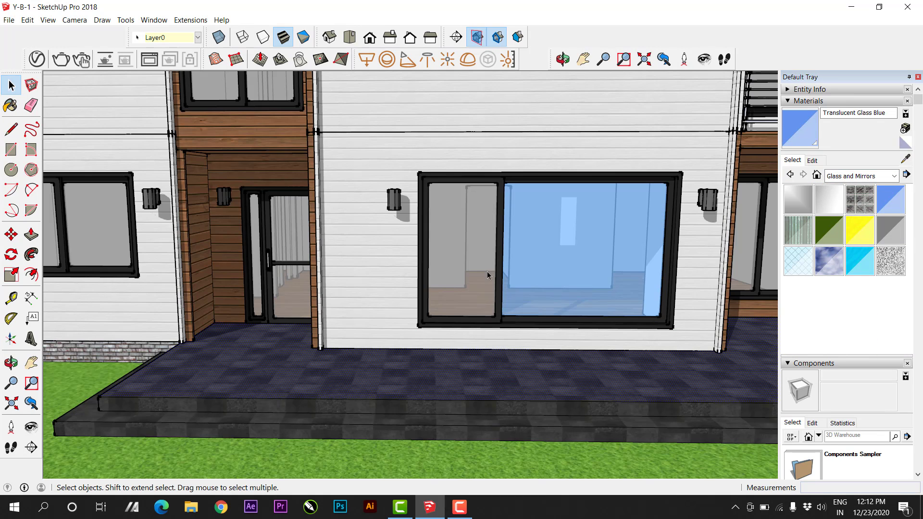
pyautogui.doubleClick(473, 235)
pyautogui.click(473, 235)
pyautogui.click(881, 202)
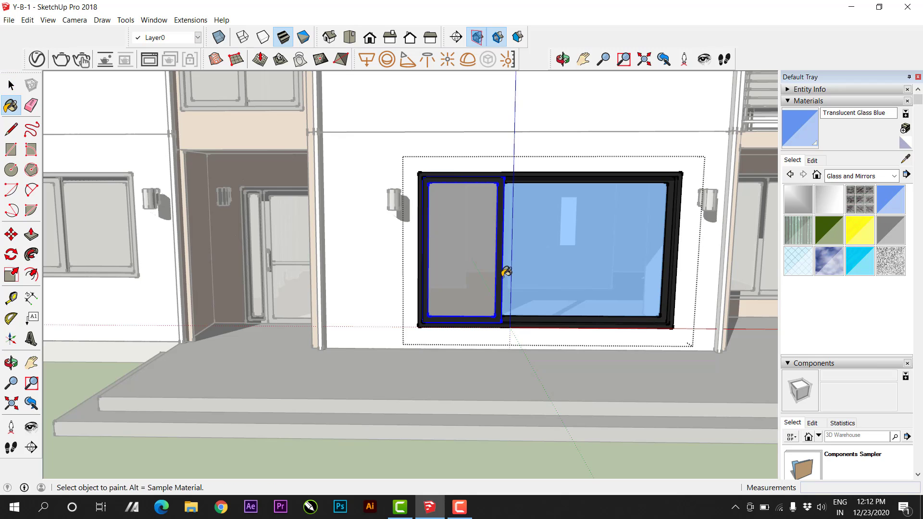
pyautogui.press('space')
pyautogui.doubleClick(462, 235)
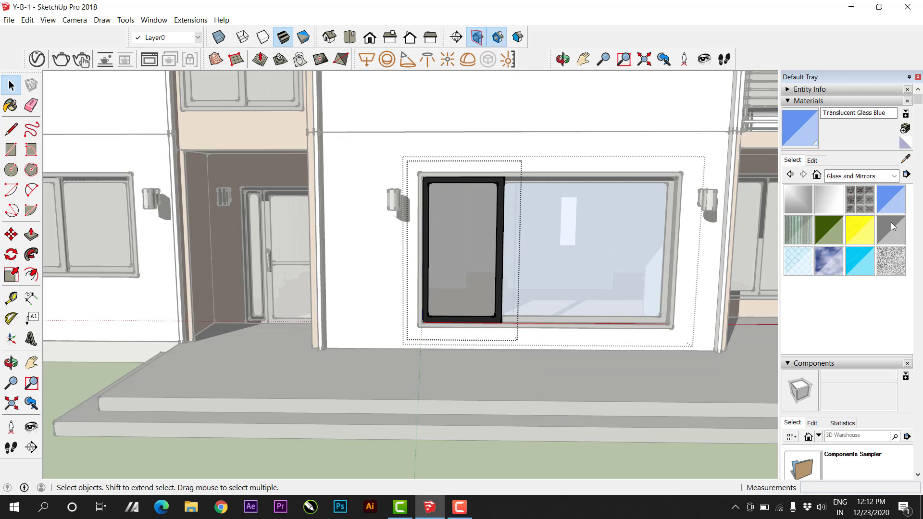
pyautogui.click(488, 231)
pyautogui.click(891, 199)
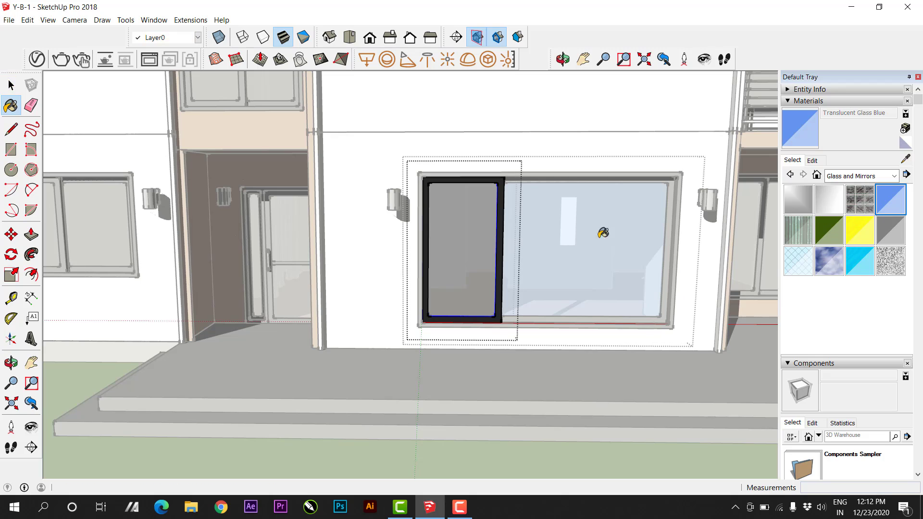
pyautogui.click(487, 226)
pyautogui.press('space')
# Step: Place a V-Ray Dome Light on the lawn beside the house
pyautogui.scroll(-10, 470, 407)
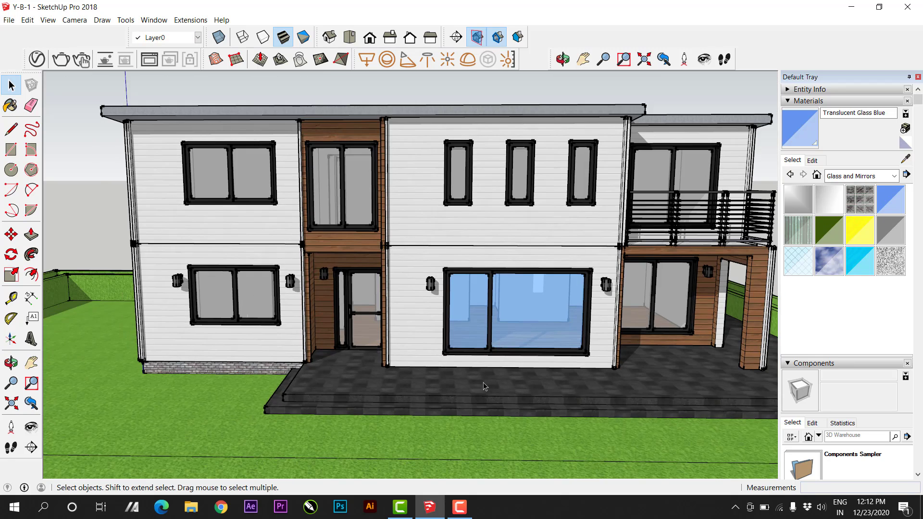
pyautogui.scroll(5, 344, 320)
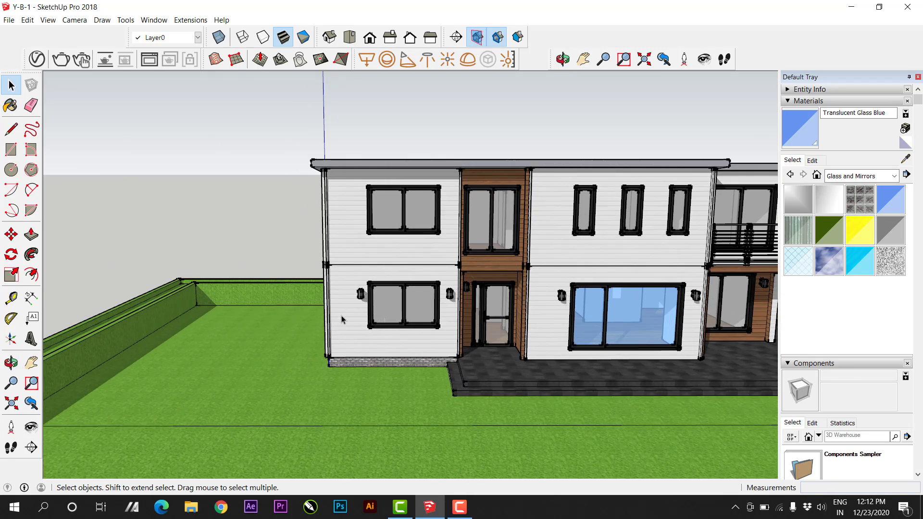
pyautogui.click(188, 20)
pyautogui.moveTo(215, 37)
pyautogui.moveTo(289, 82)
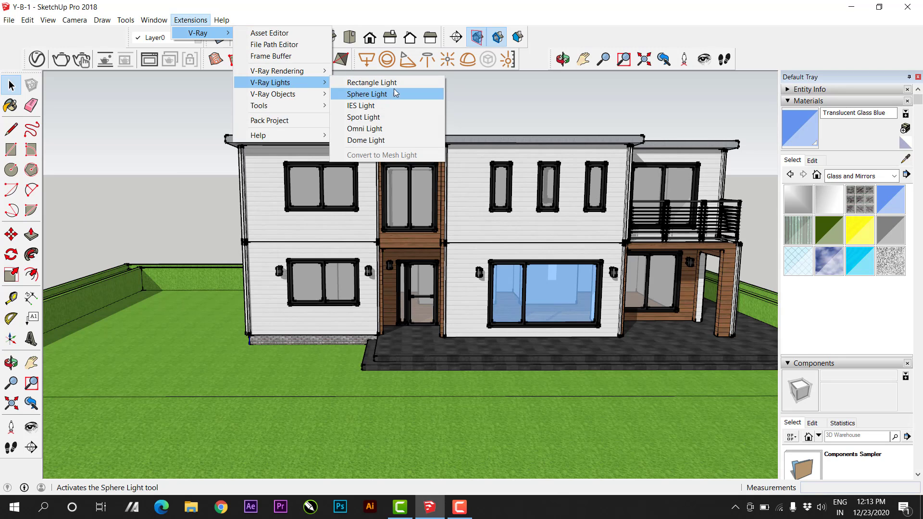
pyautogui.click(379, 143)
pyautogui.click(139, 323)
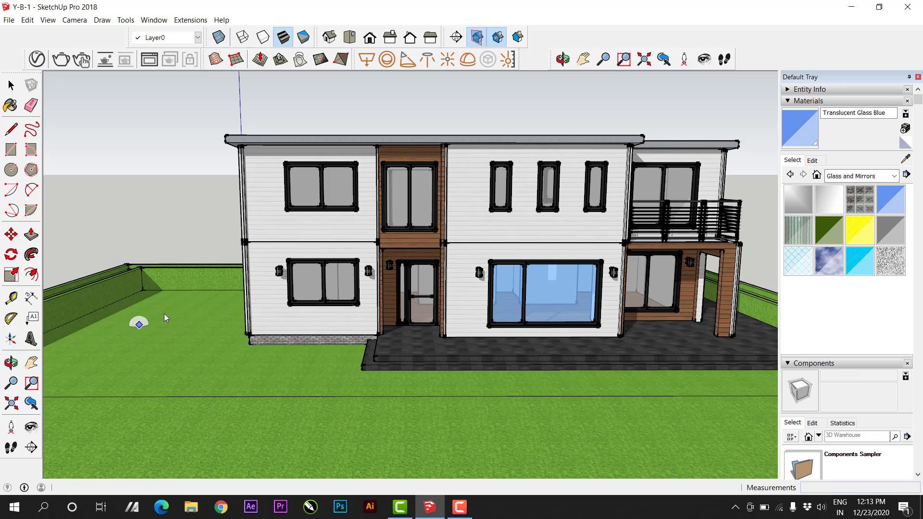
pyautogui.scroll(2, 198, 205)
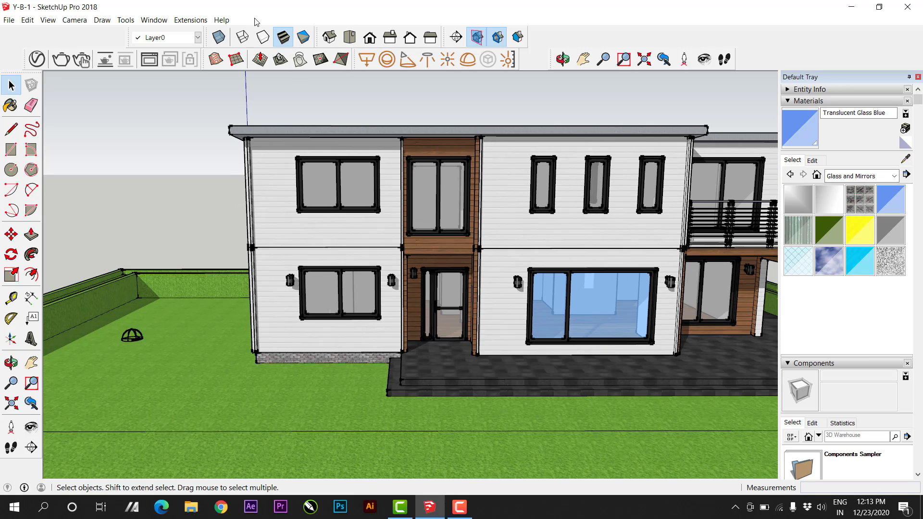
# Step: Frame the whole front facade and add it as a scene, saving the style changes as a new style
pyautogui.click(191, 20)
pyautogui.click(166, 206)
pyautogui.scroll(-3, 166, 205)
pyautogui.scroll(3, 424, 258)
pyautogui.moveTo(348, 267); pyautogui.dragTo(356, 250, button='middle')
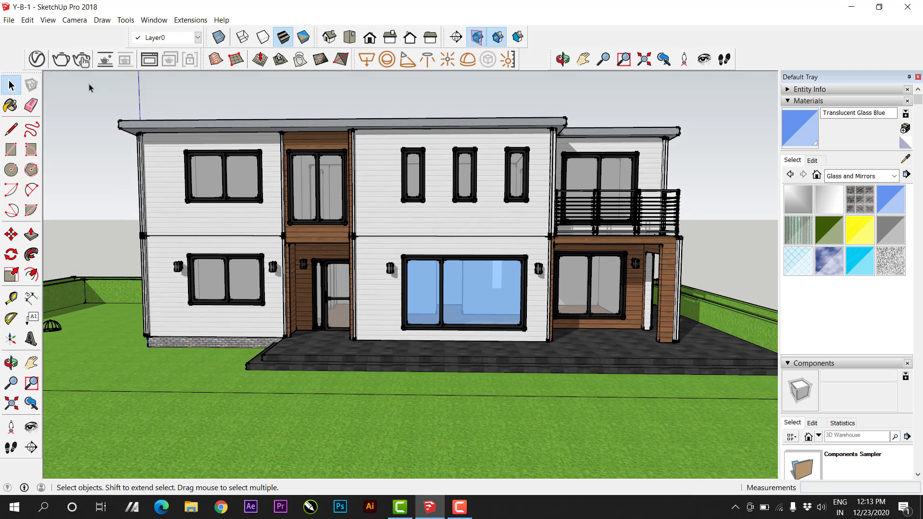
pyautogui.click(85, 20)
pyautogui.click(48, 20)
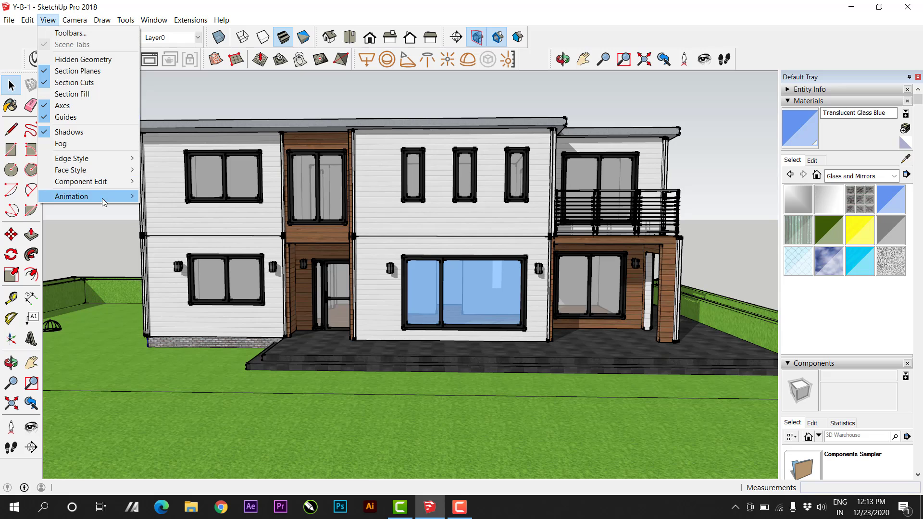
pyautogui.moveTo(96, 196)
pyautogui.click(150, 197)
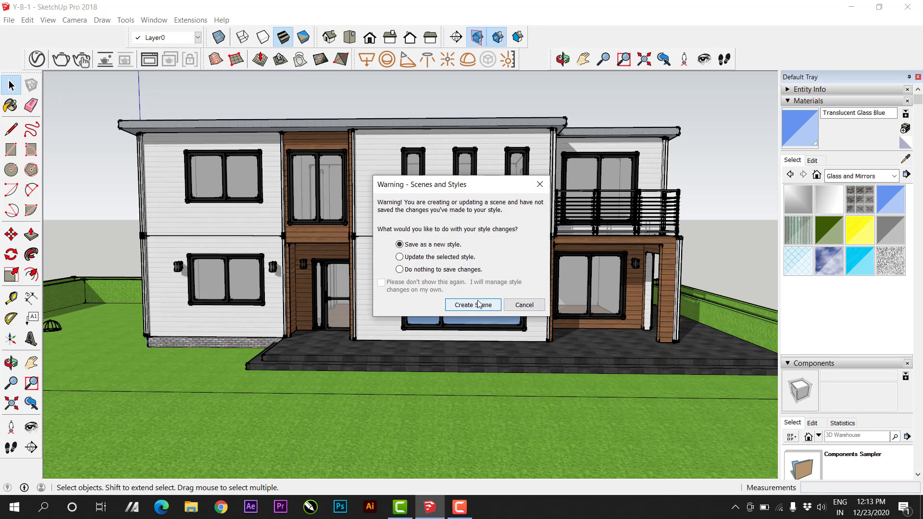
pyautogui.press('Return')
# Step: Open the V-Ray Asset Editor and set the global illumination primary rays to Irradiance map
pyautogui.click(190, 20)
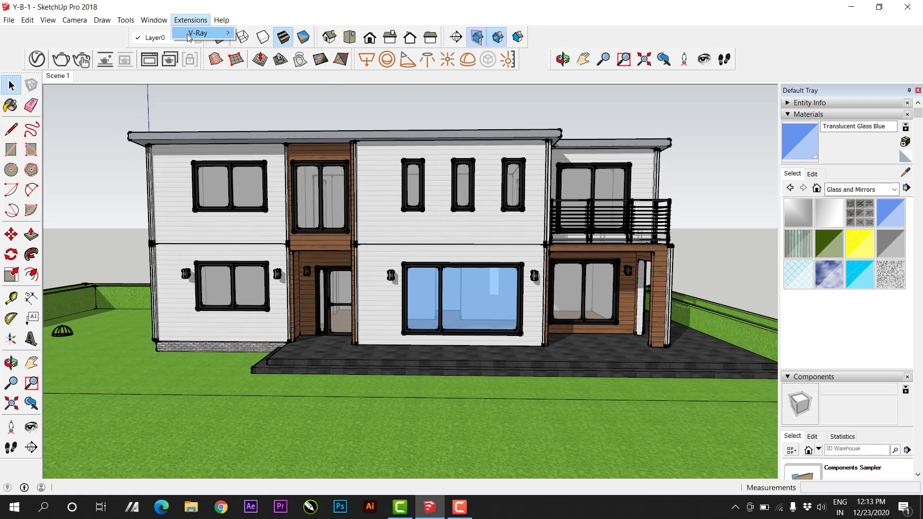
pyautogui.moveTo(206, 33)
pyautogui.moveTo(318, 86)
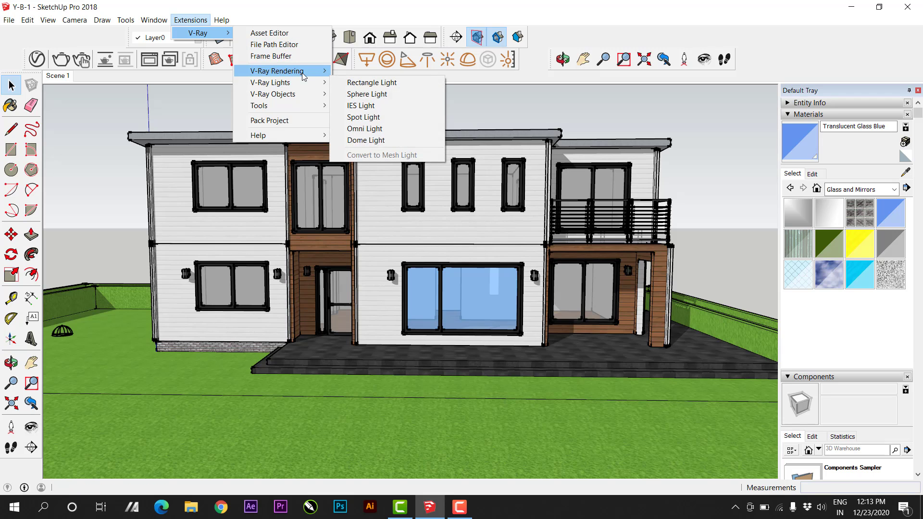
pyautogui.click(269, 33)
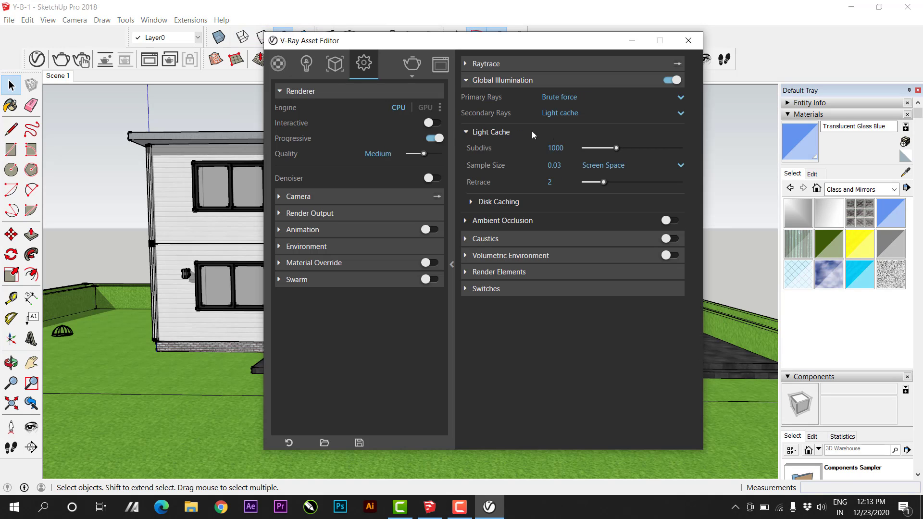
pyautogui.click(554, 99)
pyautogui.click(561, 114)
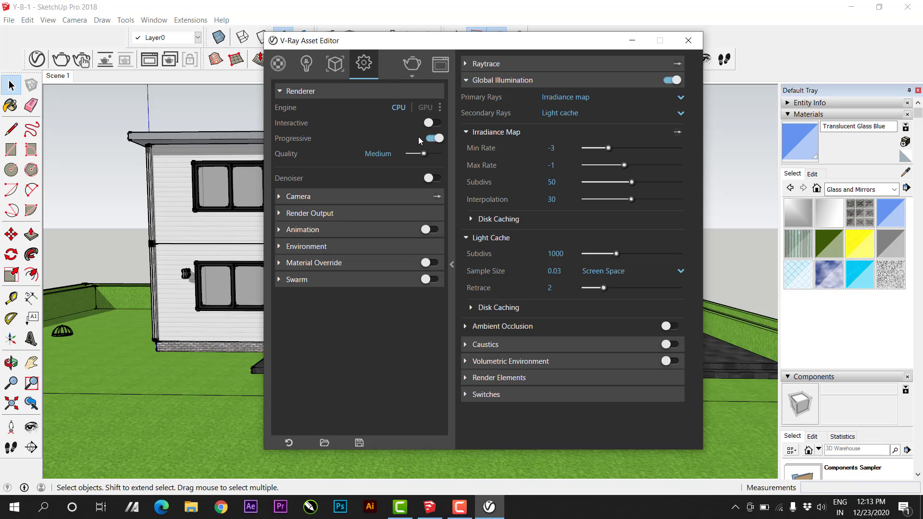
# Step: Set the V-Ray Dome Light's intensity to 2
pyautogui.click(306, 63)
pyautogui.click(354, 88)
pyautogui.click(352, 103)
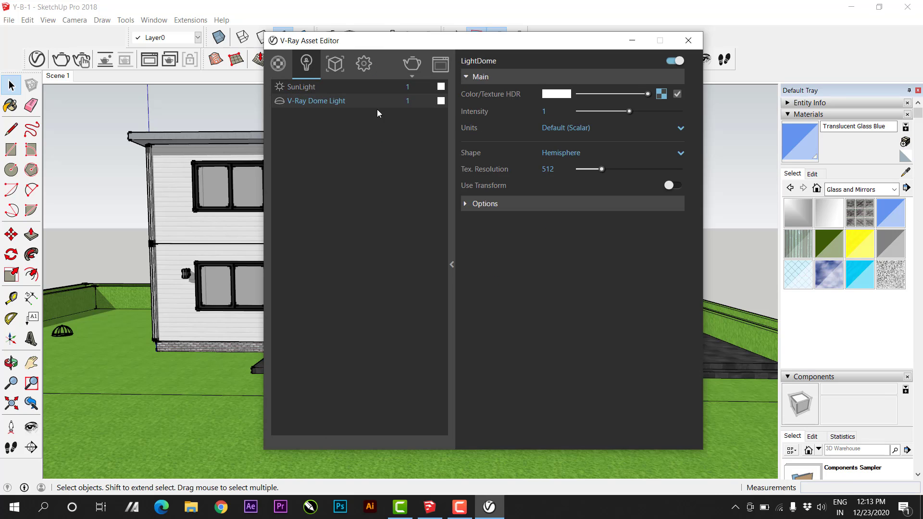
pyautogui.click(567, 112)
pyautogui.write('2')
pyautogui.press('Return')
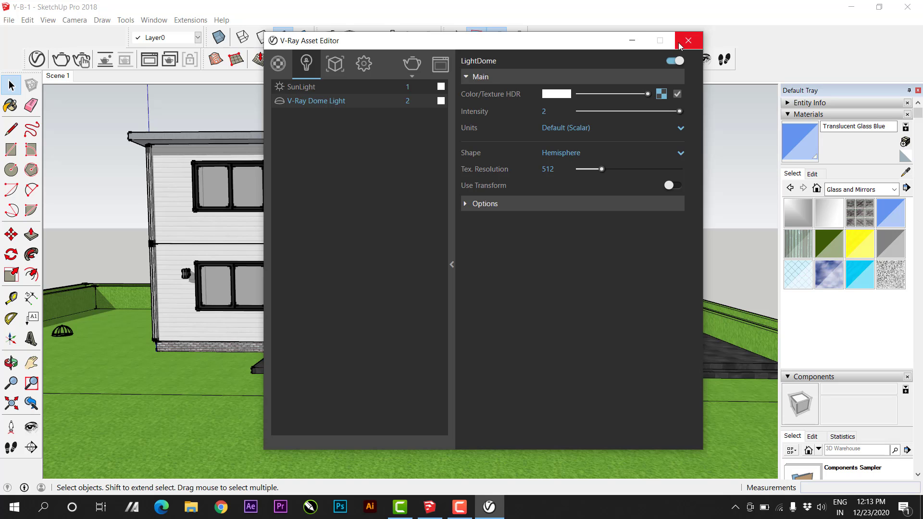
# Step: Start a V-Ray render of the house exterior and maximize the frame buffer window
pyautogui.click(412, 63)
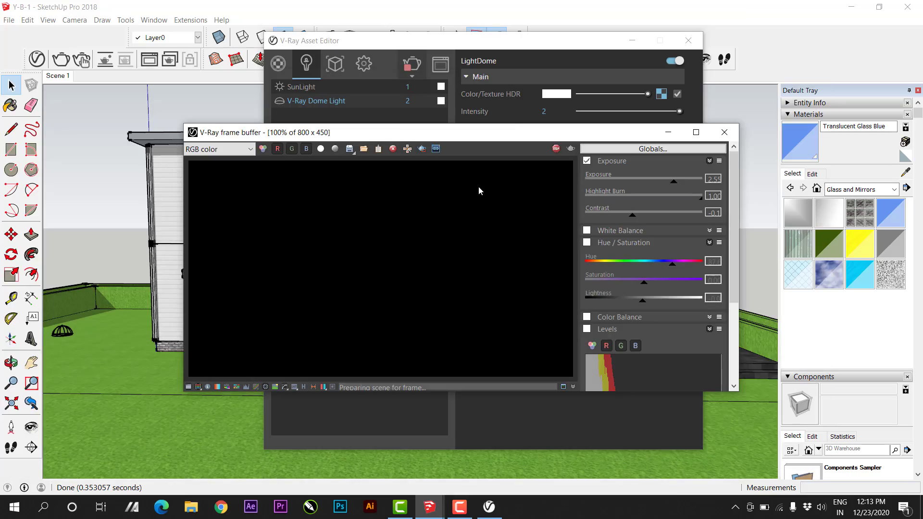
pyautogui.doubleClick(514, 138)
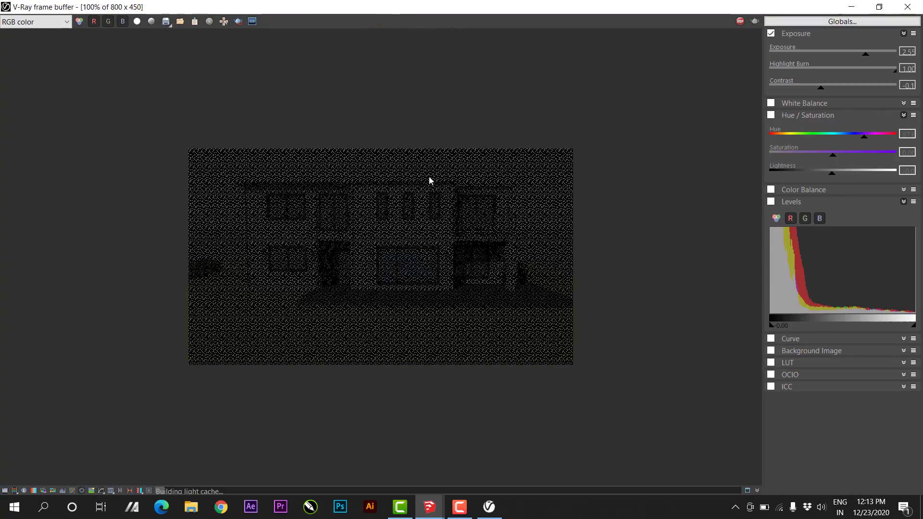
# Step: Examine the rendered house facade both close up and as a whole, and close the frame buffer
pyautogui.scroll(2, 408, 265)
pyautogui.scroll(1, 408, 266)
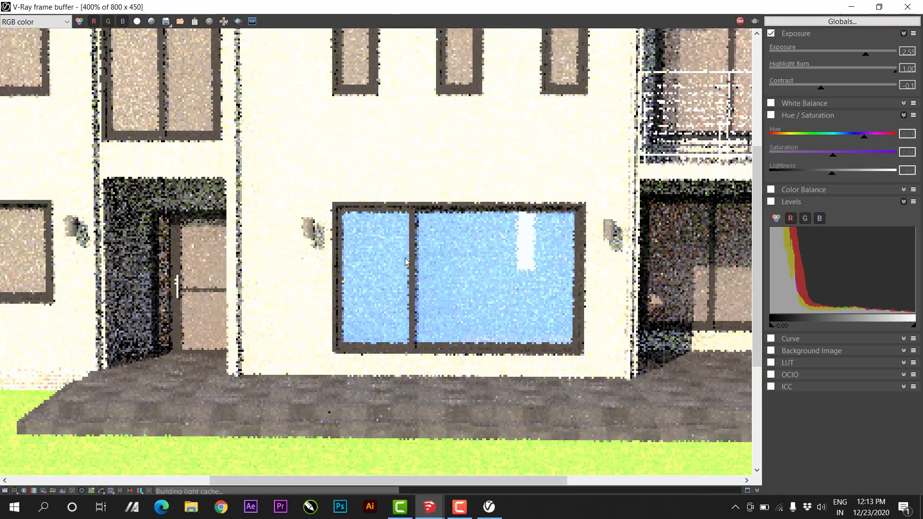
pyautogui.scroll(-1, 424, 270)
pyautogui.scroll(1, 439, 272)
pyautogui.scroll(-1, 436, 268)
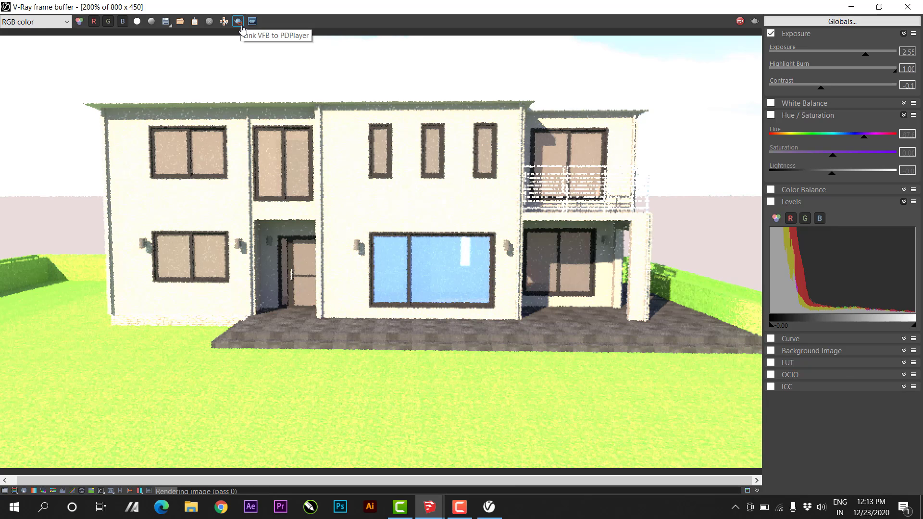
pyautogui.scroll(-4, 581, 140)
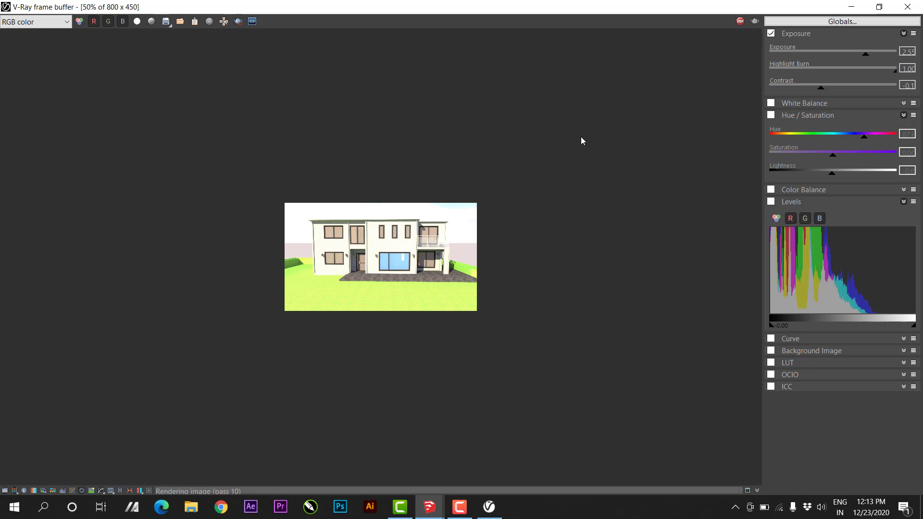
pyautogui.click(898, 12)
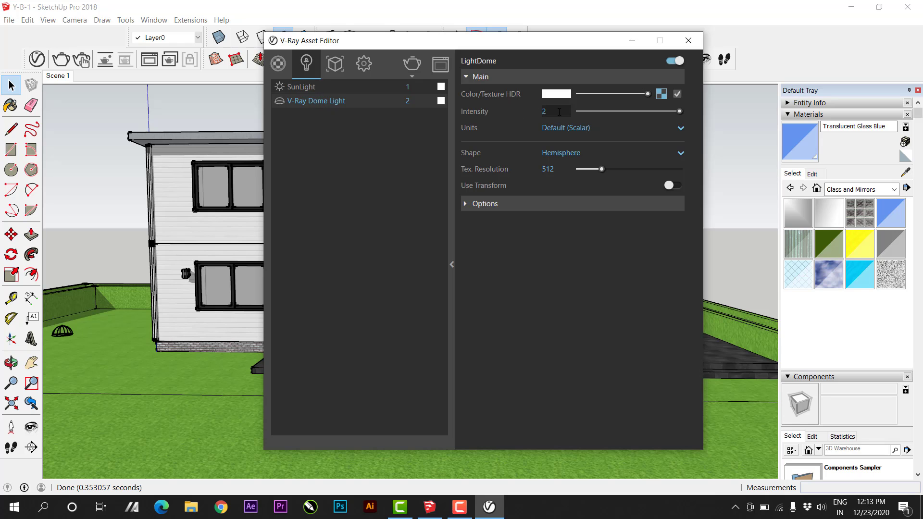
# Step: Set the V-Ray Dome Light's intensity to 1 and render the house exterior again to check the sky and walls
pyautogui.click(412, 64)
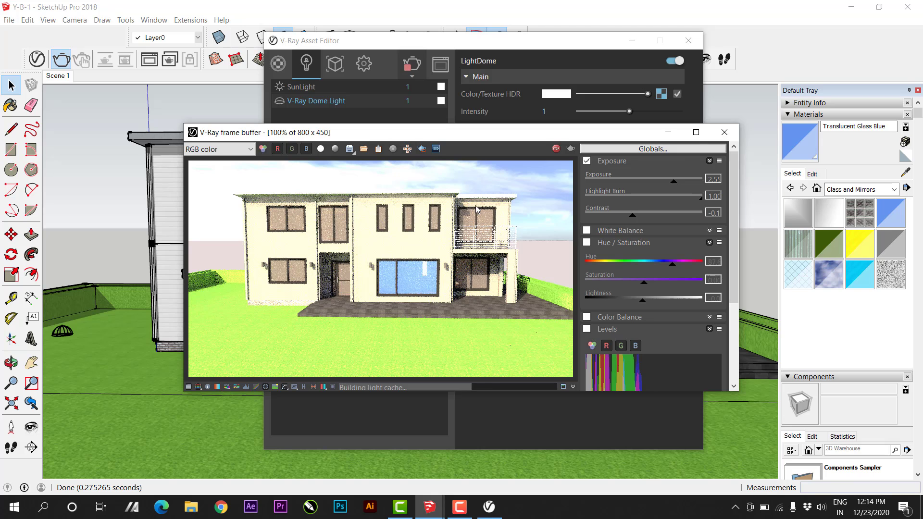
pyautogui.click(696, 133)
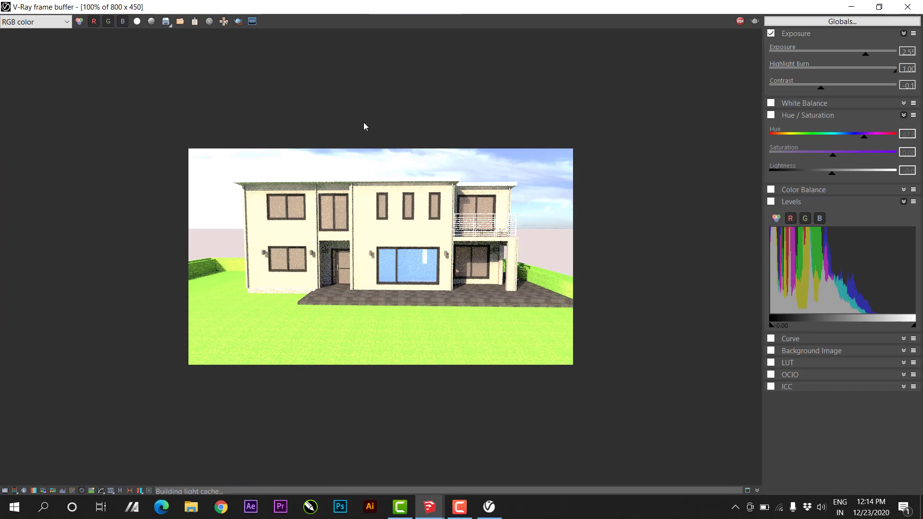
pyautogui.scroll(1, 382, 261)
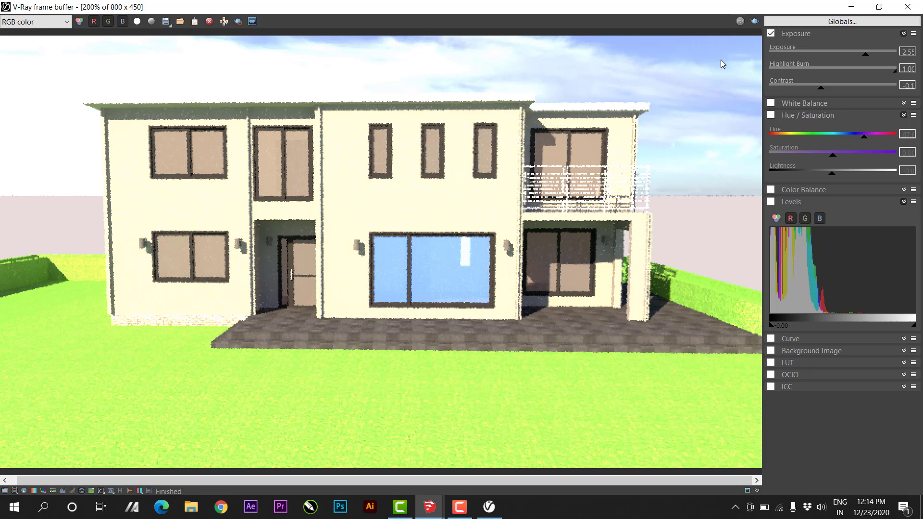
pyautogui.click(919, 12)
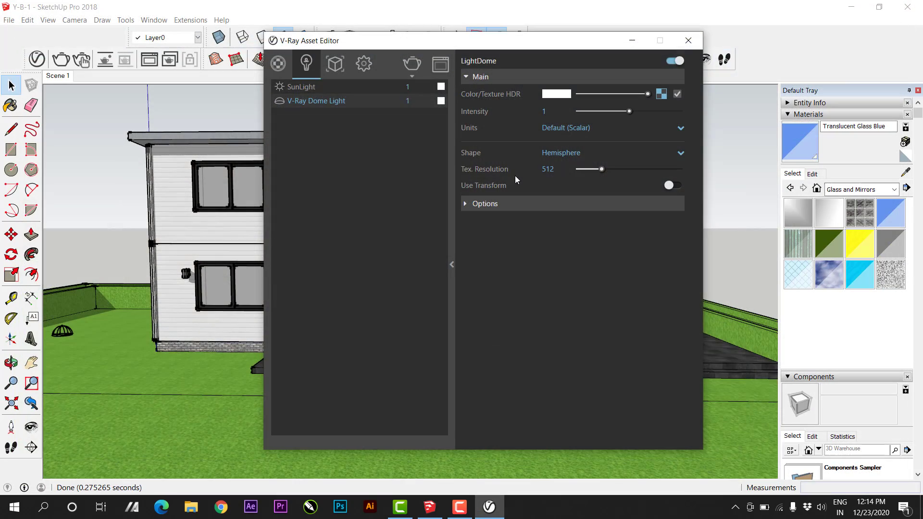
# Step: Close the Asset Editor, open the upper-floor wall group for editing and select the wood-clad face around the window above the entrance
pyautogui.click(691, 41)
pyautogui.moveTo(383, 215); pyautogui.dragTo(364, 227, button='middle')
pyautogui.scroll(3, 375, 190)
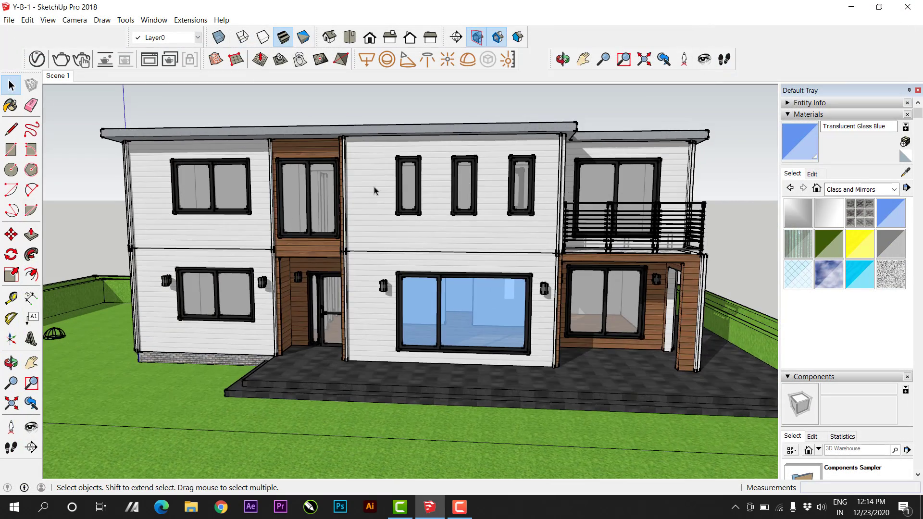
pyautogui.tripleClick(326, 131)
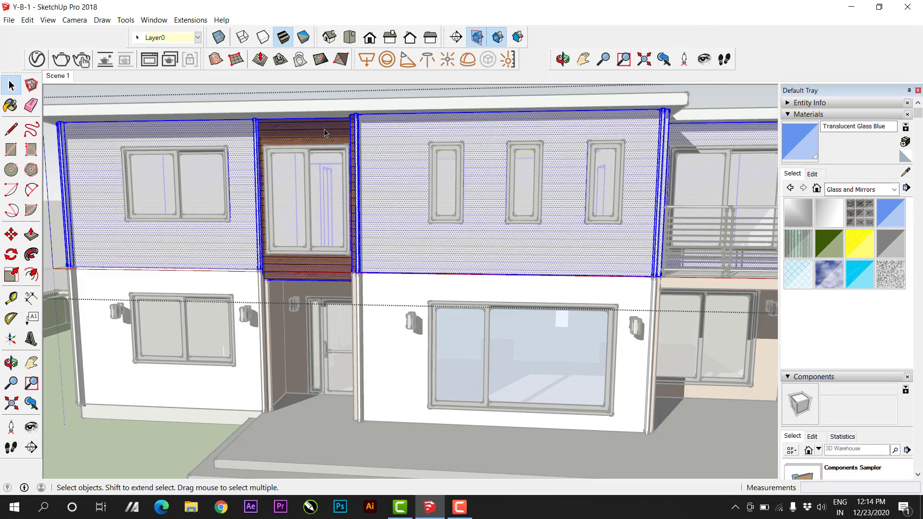
pyautogui.click(326, 131)
# Step: Add the Veneer C01 120cm material from the V-Ray library's Wood & Laminate category to the scene
pyautogui.click(190, 20)
pyautogui.moveTo(197, 32)
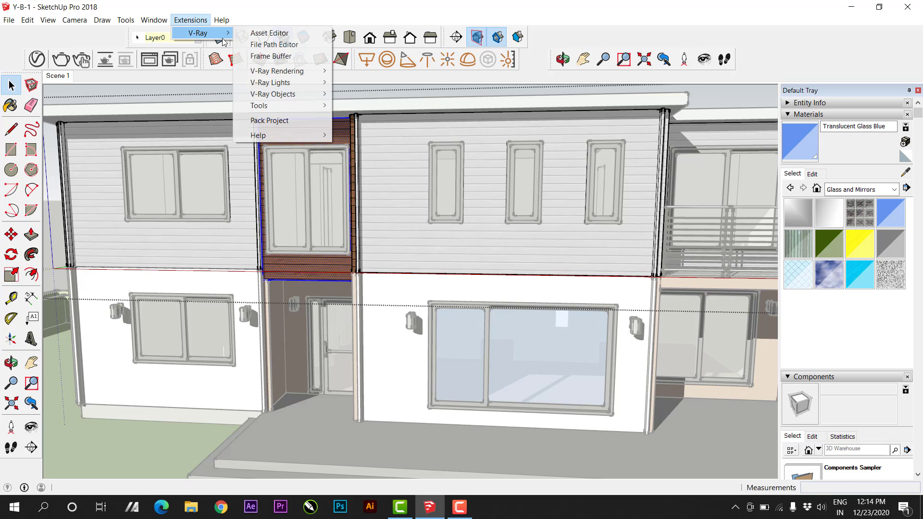
pyautogui.click(272, 33)
pyautogui.click(278, 63)
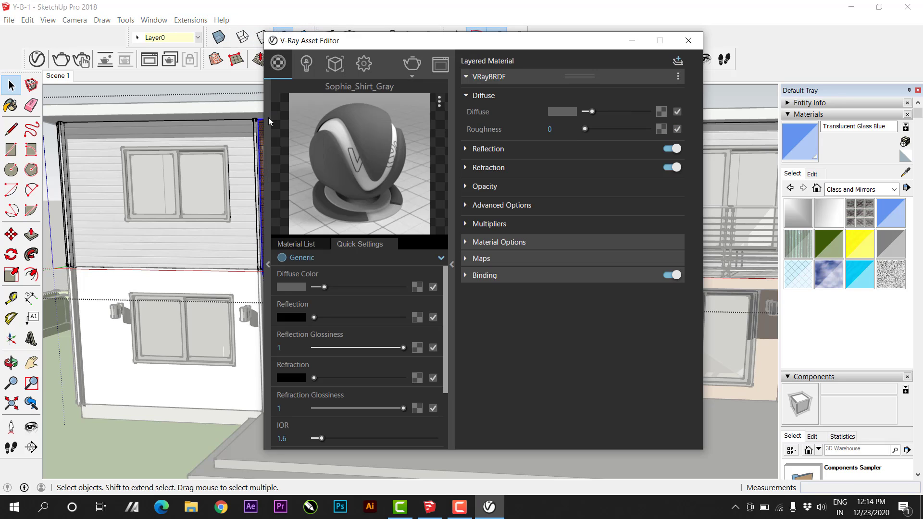
pyautogui.click(265, 127)
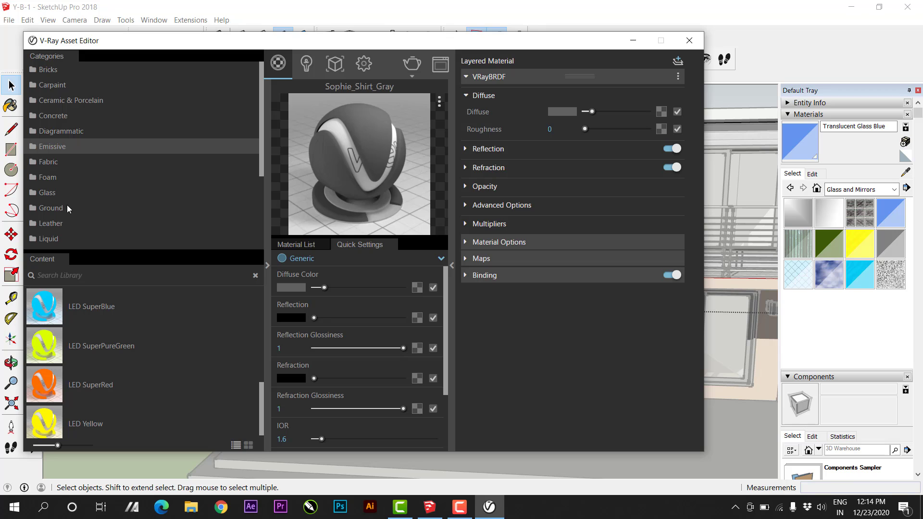
pyautogui.scroll(-3, 60, 188)
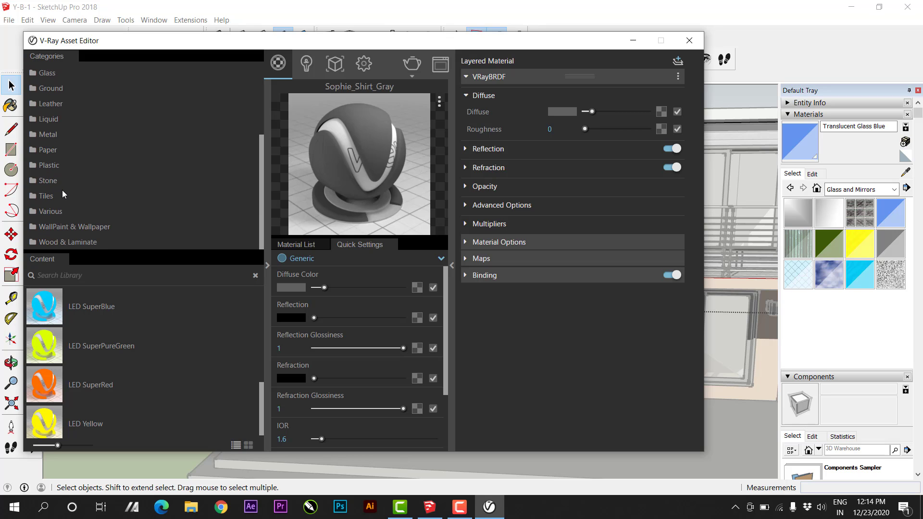
pyautogui.click(70, 243)
pyautogui.scroll(-3, 70, 345)
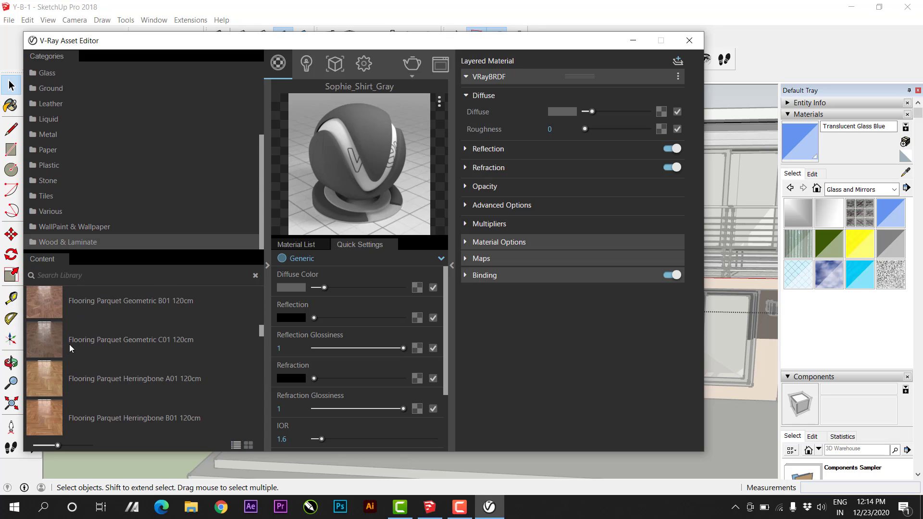
pyautogui.scroll(-10, 69, 345)
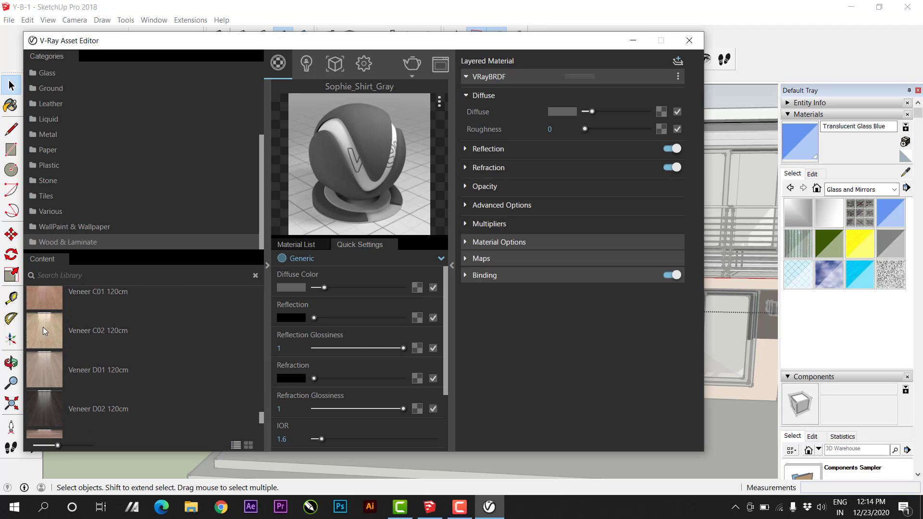
pyautogui.rightClick(43, 327)
pyautogui.rightClick(50, 293)
pyautogui.click(72, 302)
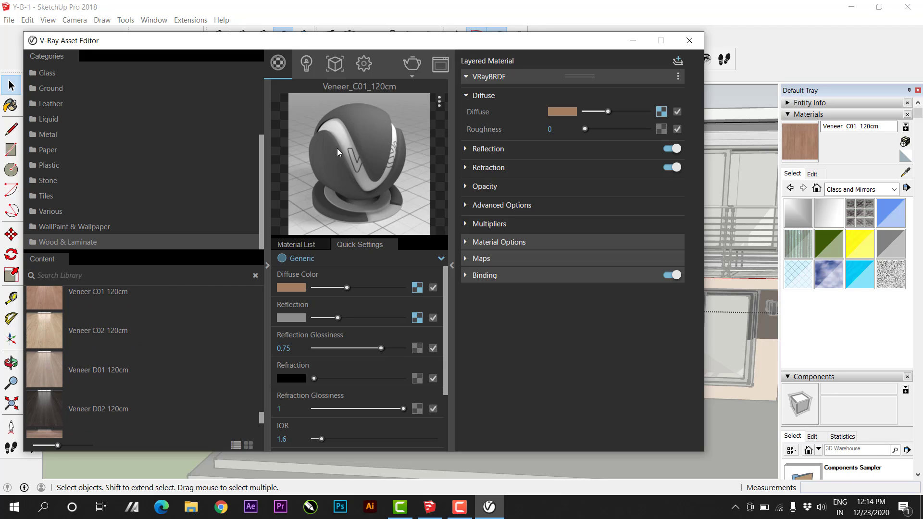
# Step: Apply the Veneer C01 120cm material to the selected face above the entrance and move the Asset Editor clear of the facade
pyautogui.rightClick(337, 151)
pyautogui.click(366, 175)
pyautogui.moveTo(361, 43); pyautogui.dragTo(673, 132)
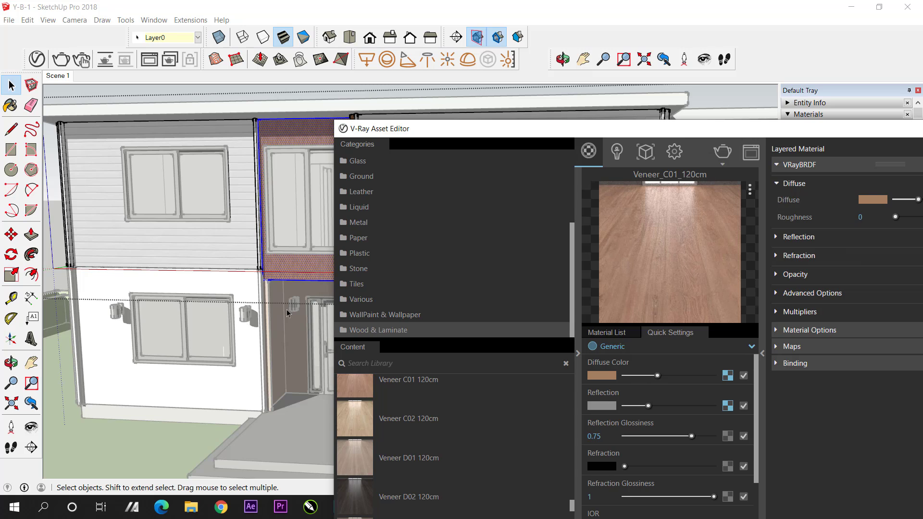
# Step: Open the ground-floor wall group and apply the Veneer C01 120cm material to the left side wall of the entrance recess
pyautogui.click(287, 310)
pyautogui.tripleClick(279, 306)
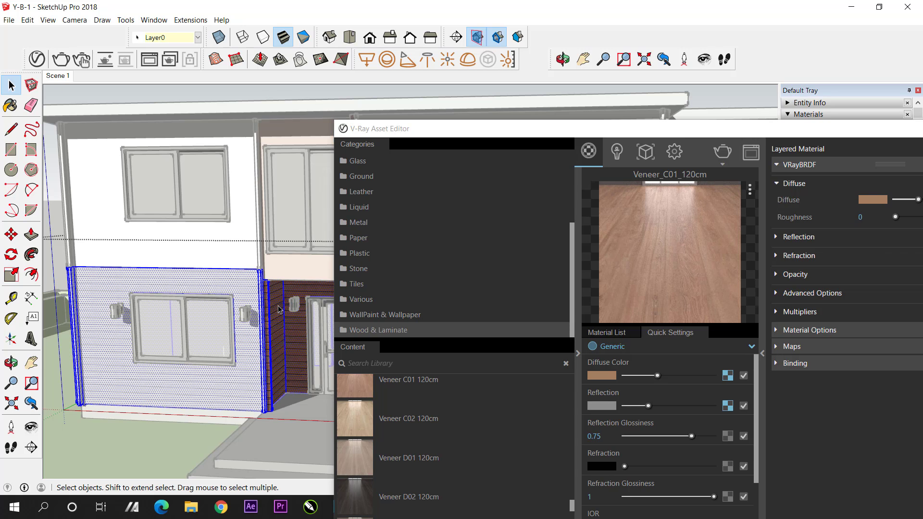
pyautogui.keyDown('shift'); pyautogui.moveTo(272, 307); pyautogui.dragTo(172, 262, button='middle'); pyautogui.keyUp('shift')
pyautogui.scroll(3, 172, 262)
pyautogui.tripleClick(172, 262)
pyautogui.click(183, 262)
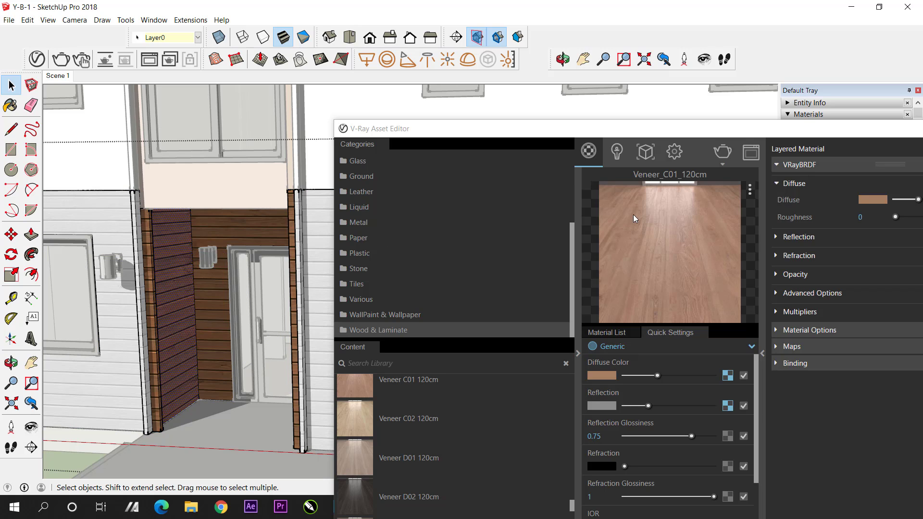
pyautogui.rightClick(610, 204)
pyautogui.click(640, 226)
# Step: Apply the Veneer C01 120cm material to the back wall around the entrance door
pyautogui.rightClick(244, 233)
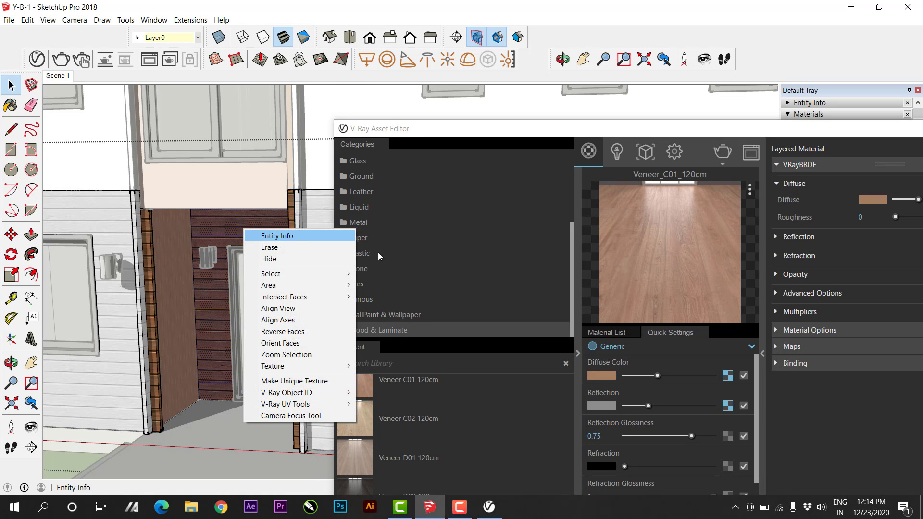
pyautogui.rightClick(654, 220)
pyautogui.click(676, 243)
# Step: Apply the Veneer C01 120cm material to the right side wall of the entrance recess and finish editing the wall group
pyautogui.scroll(-3, 270, 240)
pyautogui.moveTo(247, 248)
pyautogui.mouseDown(button='middle')
pyautogui.moveTo(315, 255)
pyautogui.moveTo(230, 253)
pyautogui.moveTo(342, 255)
pyautogui.moveTo(332, 247)
pyautogui.mouseUp(button='middle')
pyautogui.moveTo(259, 224)
pyautogui.mouseDown(button='middle')
pyautogui.moveTo(175, 226)
pyautogui.moveTo(256, 260)
pyautogui.mouseUp(button='middle')
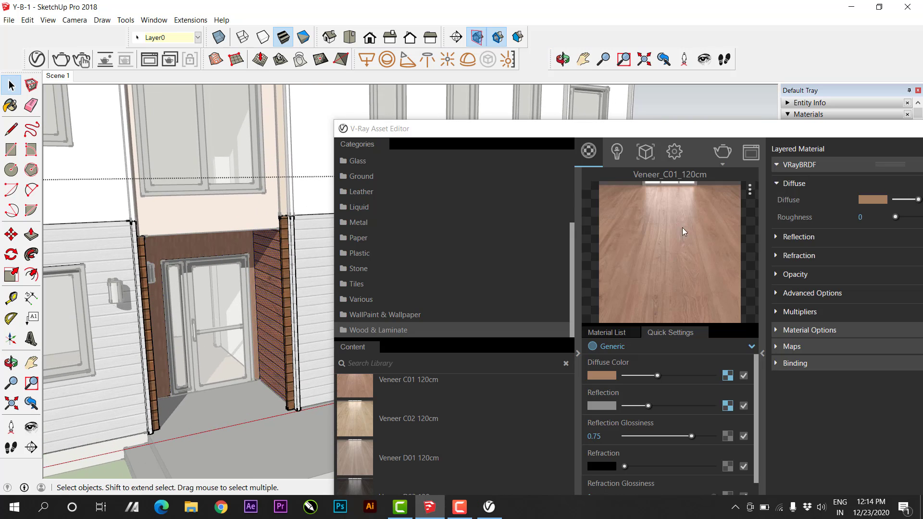
pyautogui.rightClick(692, 206)
pyautogui.click(702, 228)
pyautogui.moveTo(656, 132); pyautogui.dragTo(533, 143)
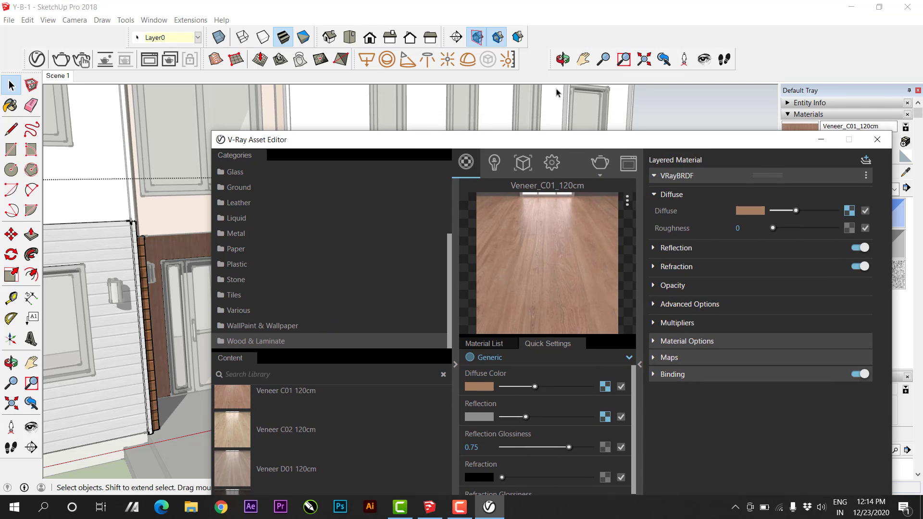
pyautogui.click(567, 118)
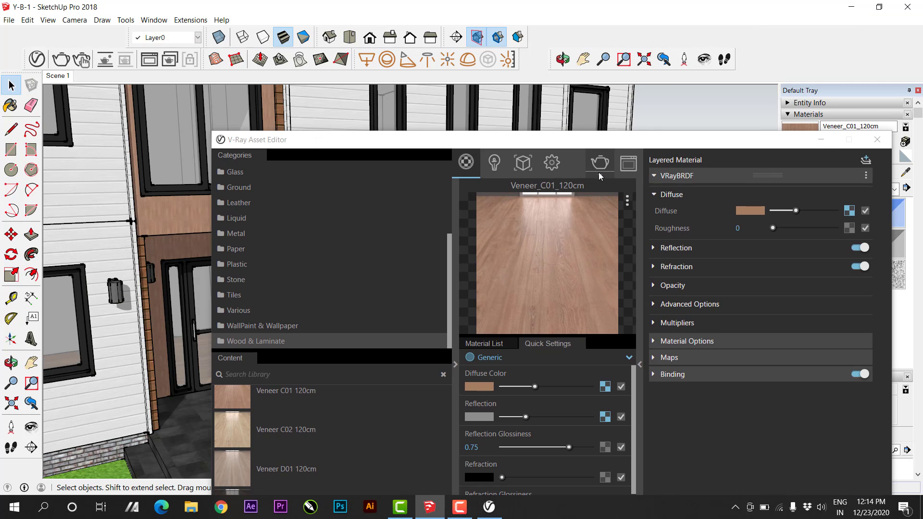
# Step: Render the entrance view with V-Ray Interactive, inspect the veneer up close and close the frame buffer
pyautogui.click(599, 173)
pyautogui.click(599, 217)
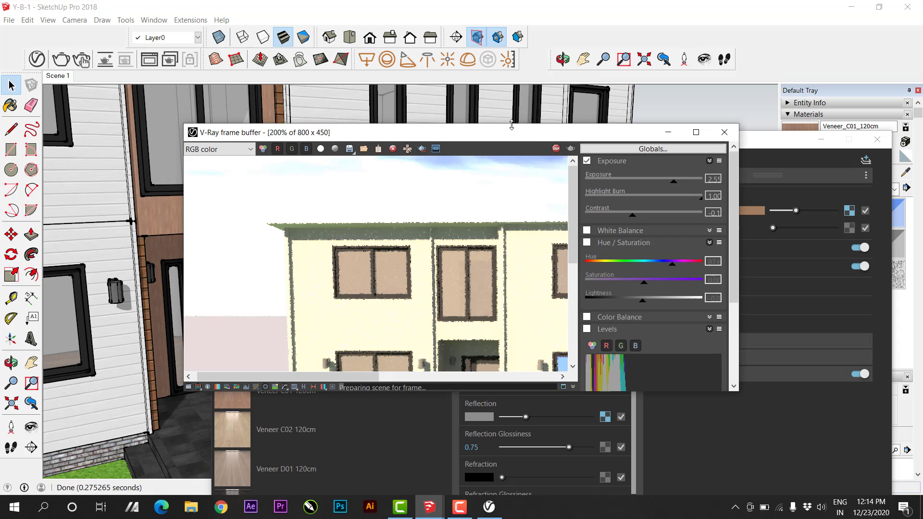
pyautogui.doubleClick(486, 123)
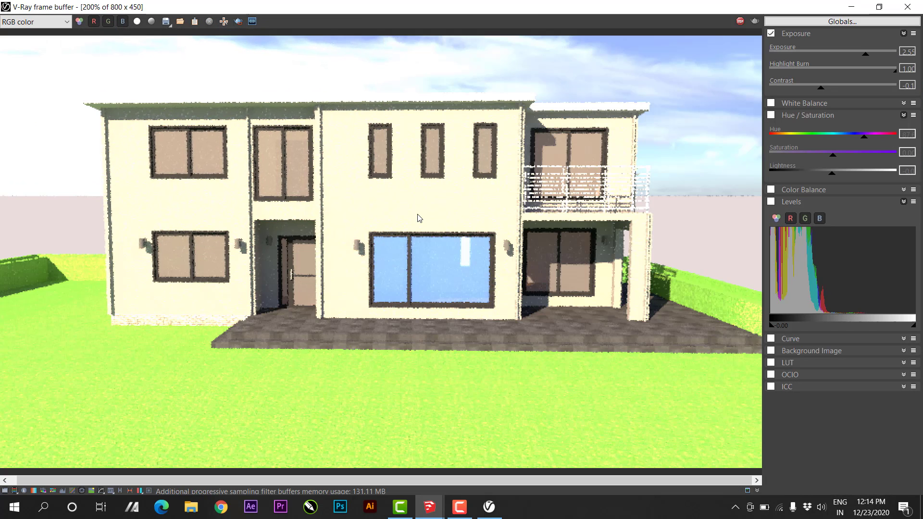
pyautogui.scroll(-2, 414, 218)
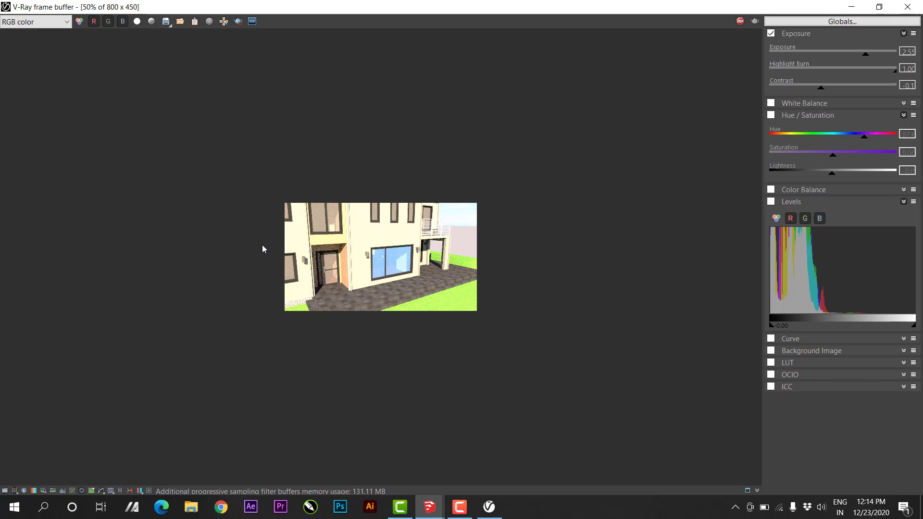
pyautogui.scroll(2, 263, 246)
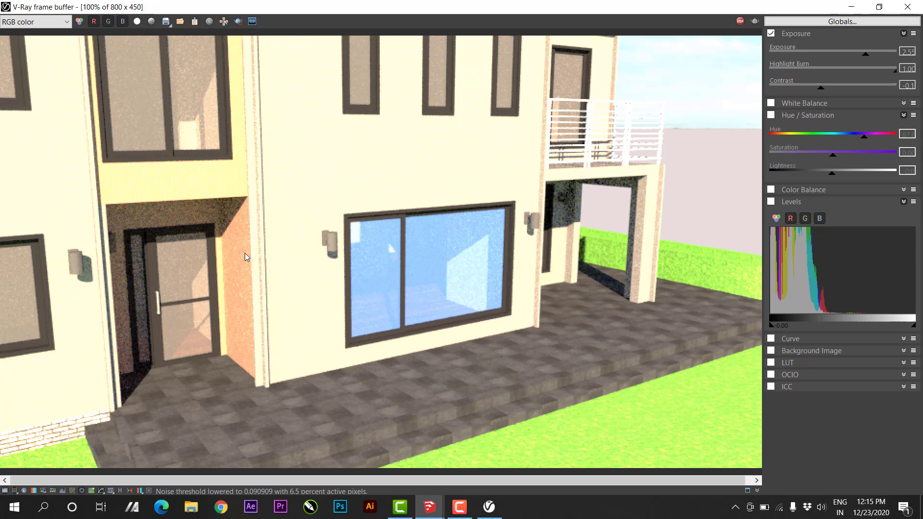
pyautogui.scroll(-1, 244, 253)
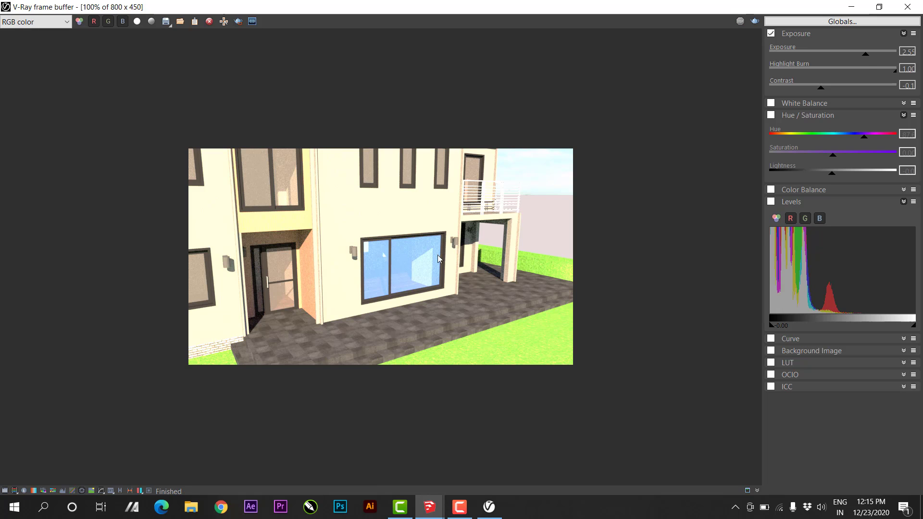
pyautogui.click(907, 8)
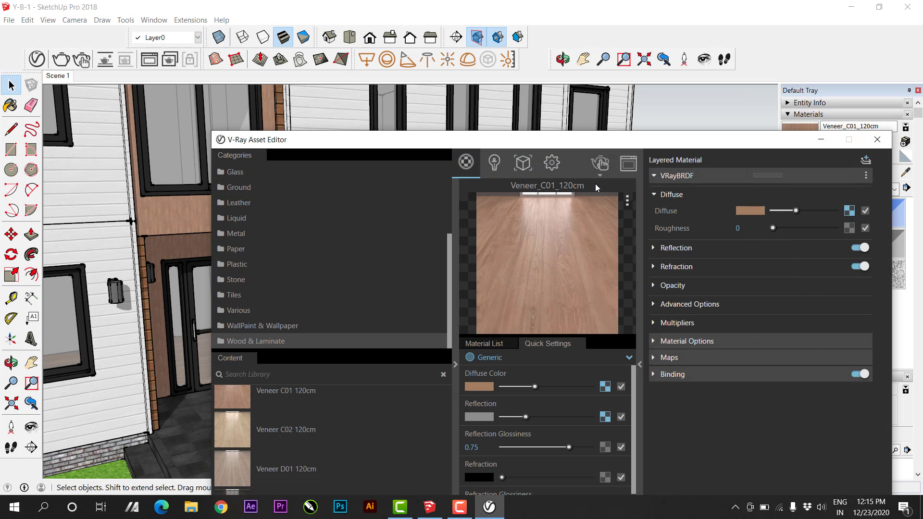
# Step: Close the V-Ray Asset Editor and bring the empty ground outside the hedge beside the house into view
pyautogui.click(876, 143)
pyautogui.moveTo(490, 251)
pyautogui.mouseDown(button='middle')
pyautogui.moveTo(357, 254)
pyautogui.moveTo(671, 244)
pyautogui.mouseUp(button='middle')
pyautogui.scroll(-3, 358, 254)
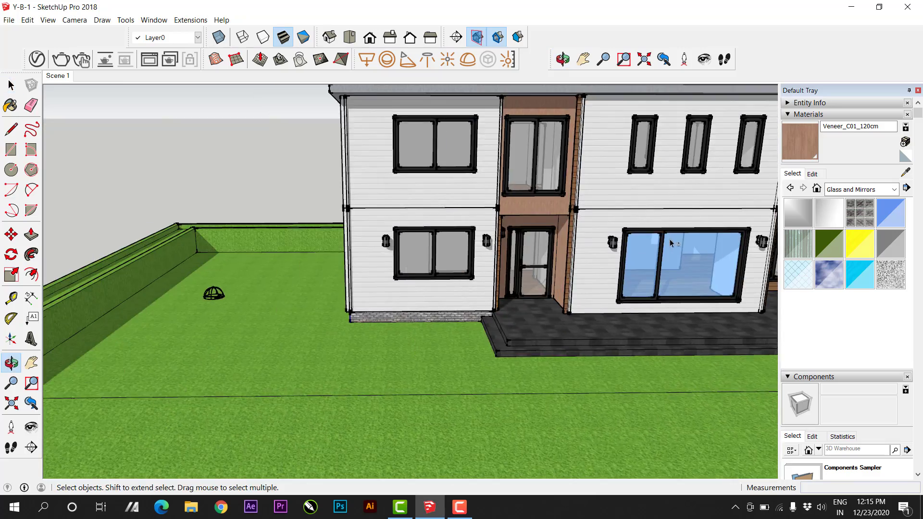
pyautogui.scroll(-2, 336, 265)
pyautogui.moveTo(238, 260)
pyautogui.mouseDown(button='middle')
pyautogui.moveTo(233, 304)
pyautogui.moveTo(497, 239)
pyautogui.moveTo(400, 268)
pyautogui.mouseUp(button='middle')
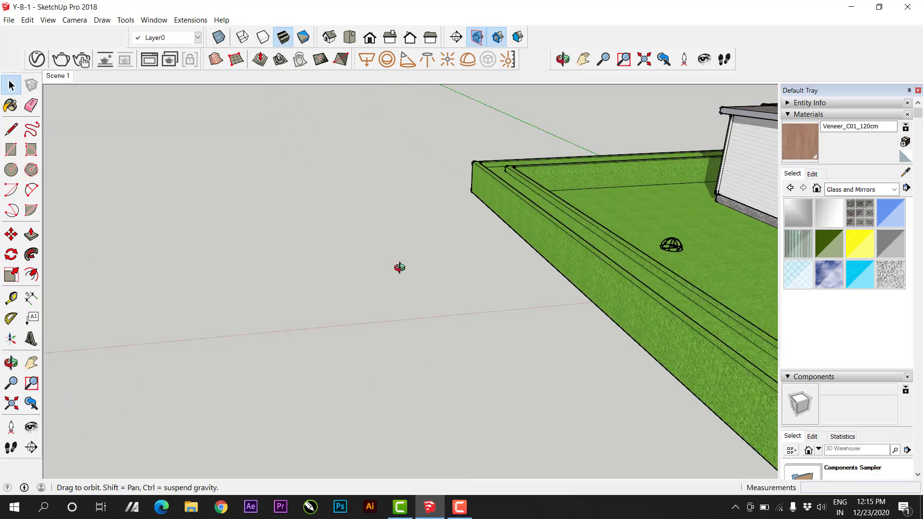
pyautogui.press('r')
pyautogui.click(349, 247)
pyautogui.scroll(-2, 126, 387)
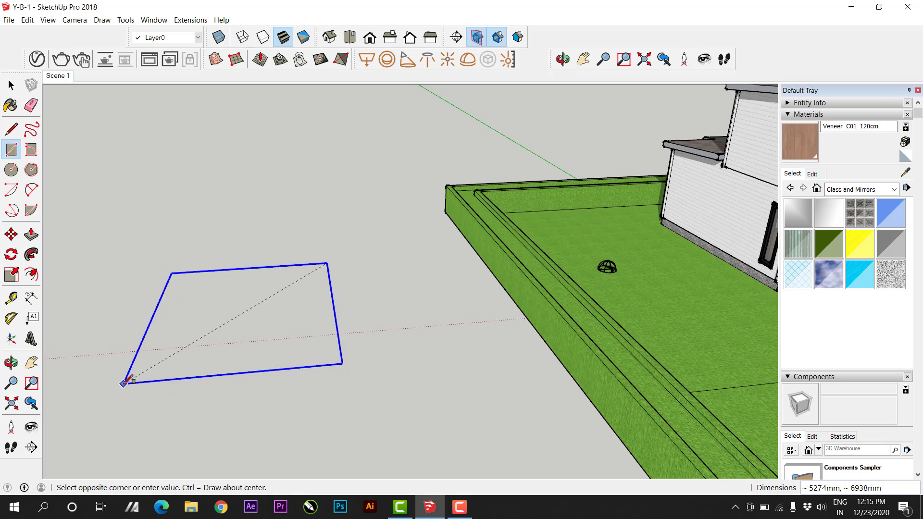
pyautogui.scroll(2, 125, 383)
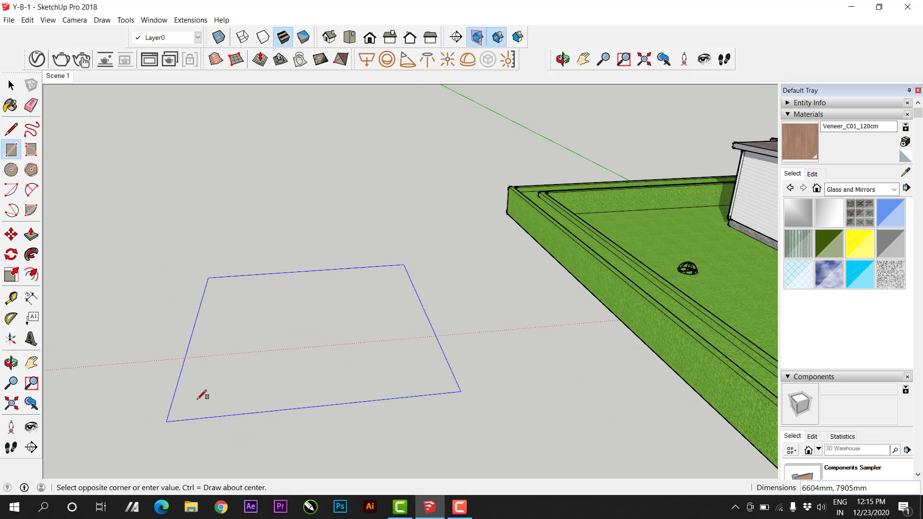
pyautogui.press('Escape')
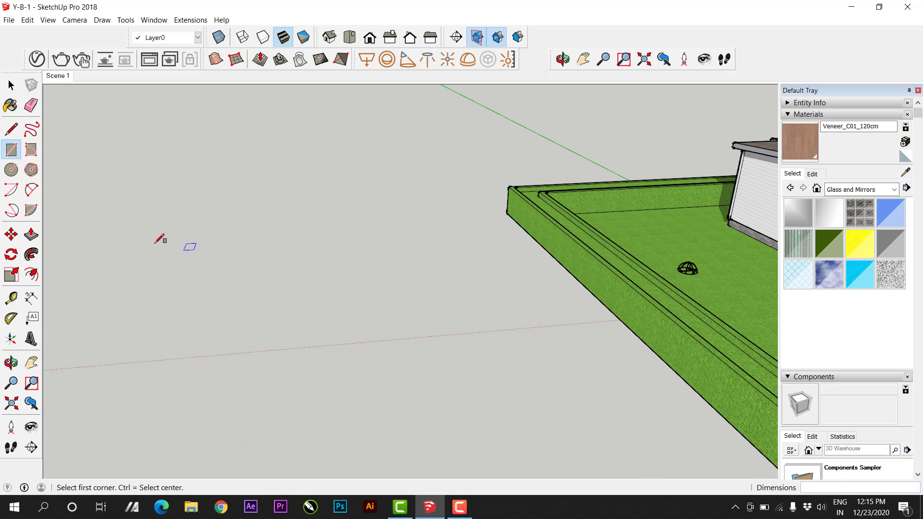
# Step: Start a new empty model and delete the default human figure
pyautogui.click(14, 23)
pyautogui.click(29, 31)
pyautogui.click(477, 281)
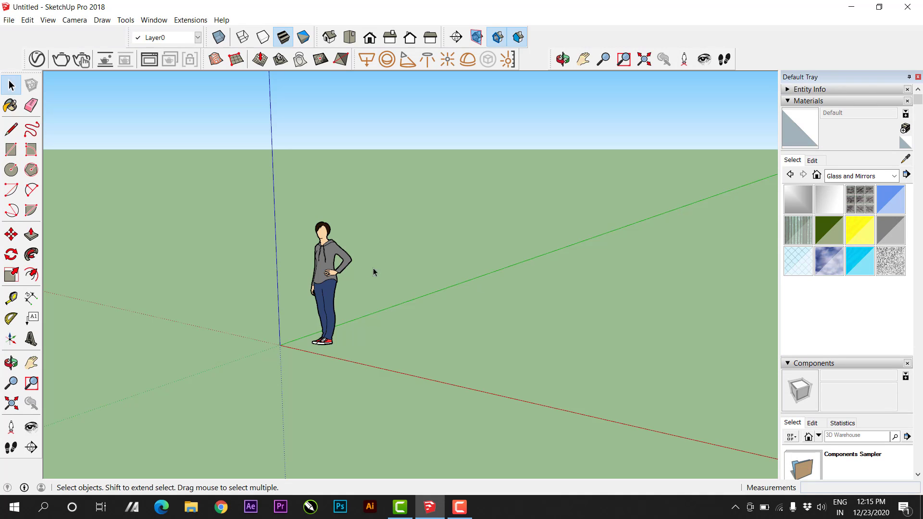
pyautogui.scroll(-2, 378, 257)
pyautogui.moveTo(250, 398); pyautogui.dragTo(253, 397)
pyautogui.press('Delete')
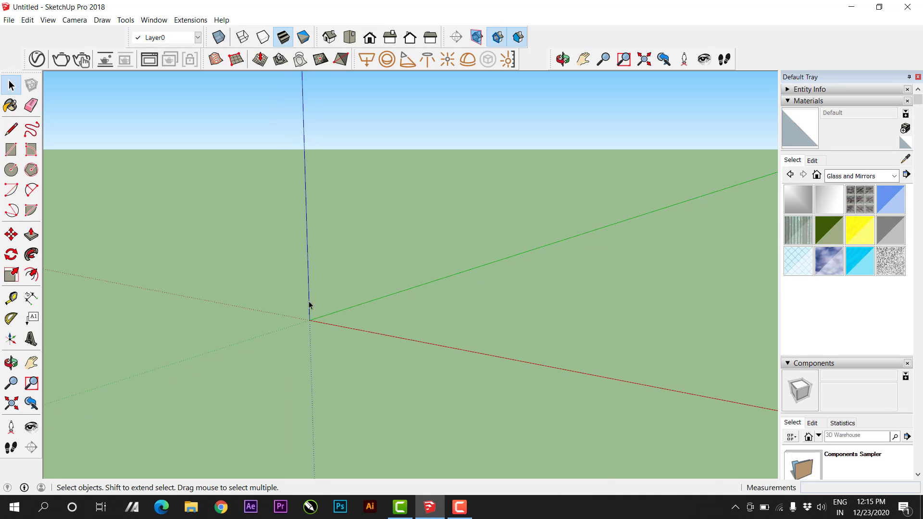
# Step: Draw a ground rectangle about 28' 9" by 21' 9" starting at the origin
pyautogui.moveTo(310, 310); pyautogui.dragTo(315, 340, button='middle')
pyautogui.press('r')
pyautogui.click(317, 374)
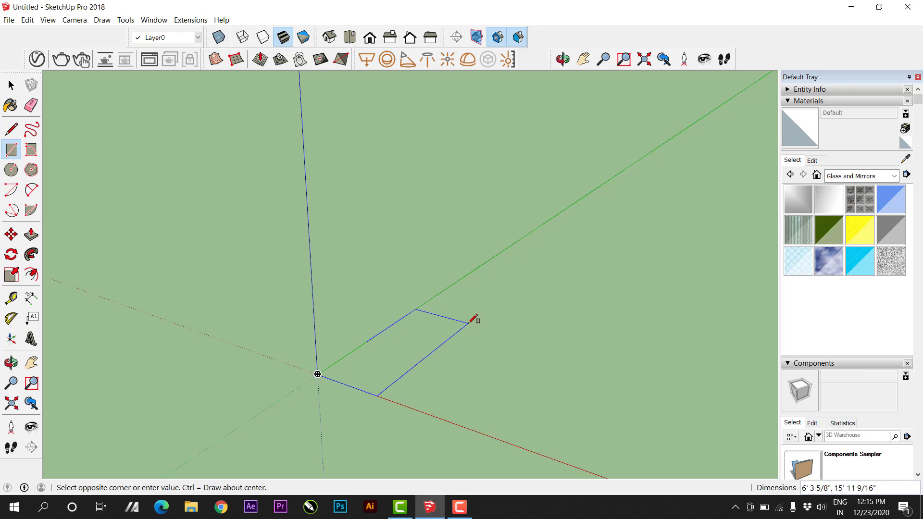
pyautogui.click(649, 314)
pyautogui.press('space')
# Step: Offset the rectangle's edges 9" inward to outline the wall thickness
pyautogui.click(513, 348)
pyautogui.scroll(2, 510, 351)
pyautogui.press('f')
pyautogui.click(506, 355)
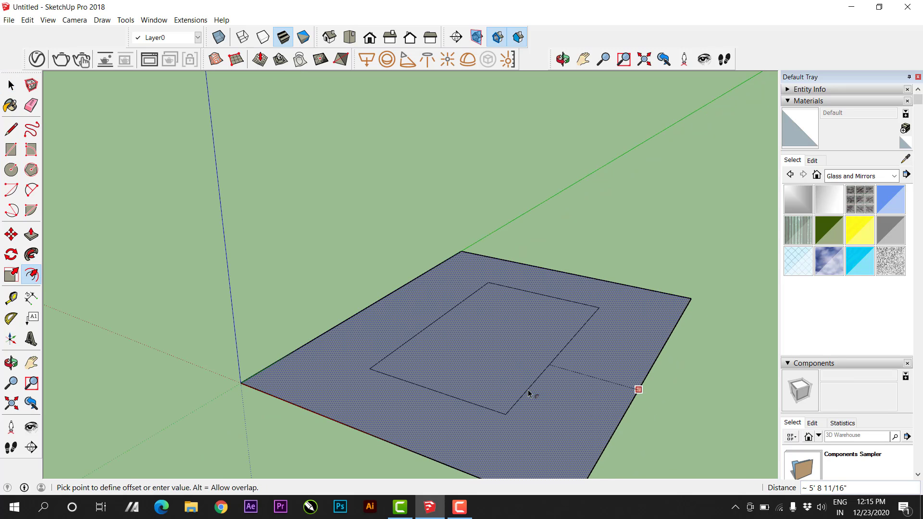
pyautogui.press('Return')
# Step: Draw a short line from each front inner corner to the front edge, separating the front strip from the side walls
pyautogui.keyDown('shift'); pyautogui.moveTo(505, 365); pyautogui.dragTo(448, 331, button='middle'); pyautogui.keyUp('shift')
pyautogui.press('space')
pyautogui.scroll(1, 527, 423)
pyautogui.press('l')
pyautogui.scroll(1, 511, 429)
pyautogui.click(483, 414)
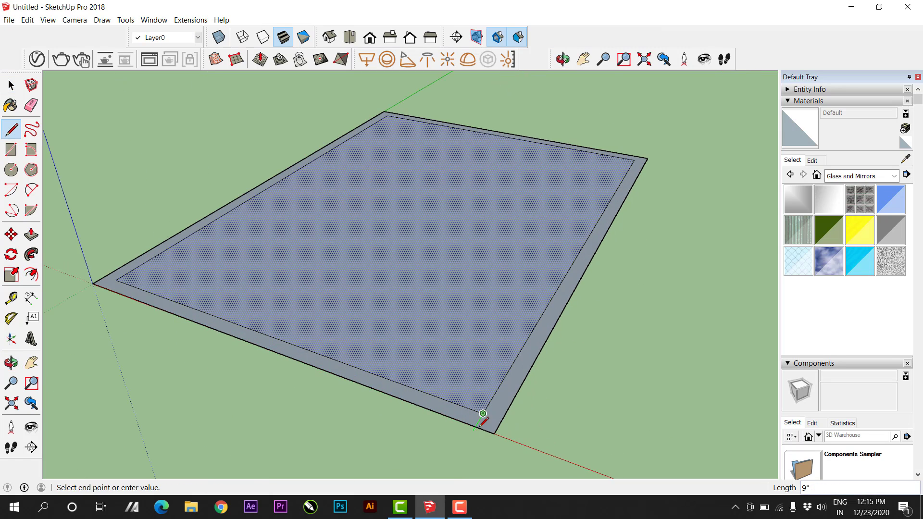
pyautogui.press('space')
pyautogui.keyDown('shift'); pyautogui.moveTo(180, 325); pyautogui.dragTo(260, 357, button='middle'); pyautogui.keyUp('shift')
pyautogui.scroll(2, 211, 331)
pyautogui.press('l')
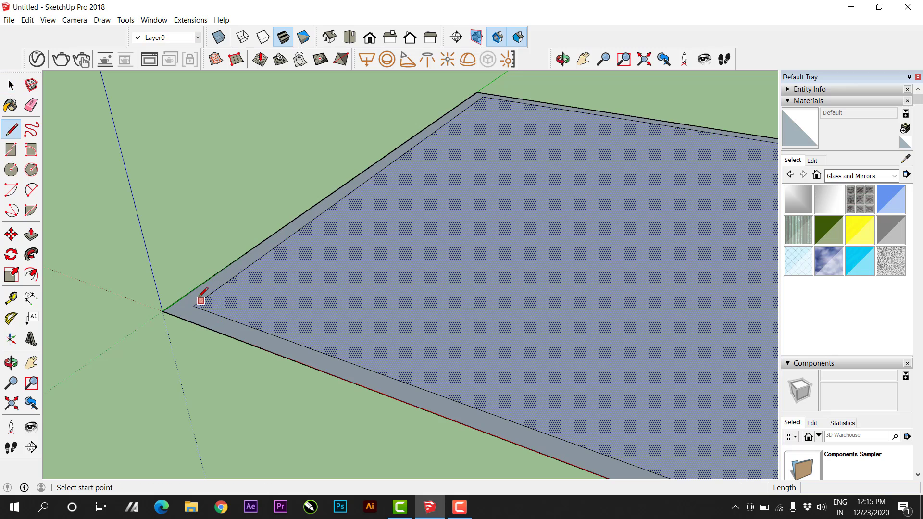
pyautogui.click(193, 306)
pyautogui.click(178, 317)
pyautogui.press('space')
# Step: Erase the front strip's edges and the inner floor face to leave a U-shaped wall footprint open at the front
pyautogui.scroll(-2, 353, 404)
pyautogui.press('e')
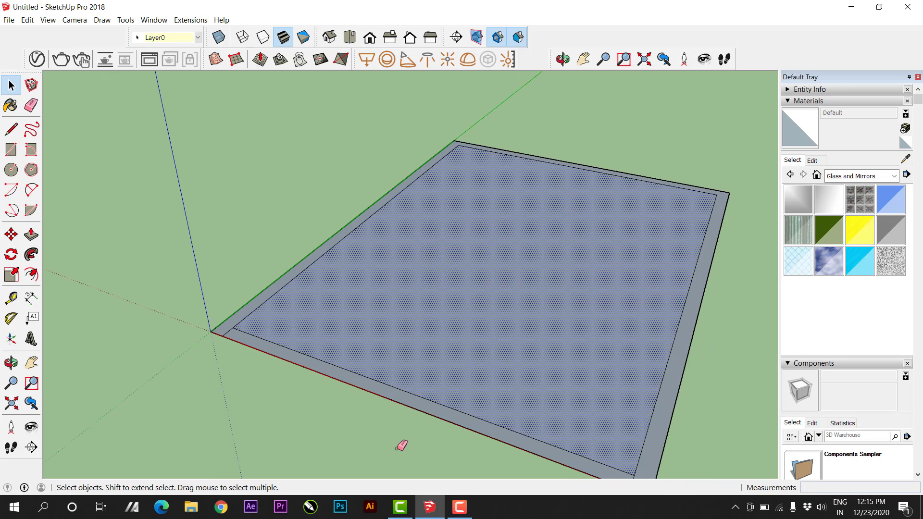
pyautogui.moveTo(397, 449)
pyautogui.mouseDown()
pyautogui.moveTo(359, 361)
pyautogui.moveTo(365, 357)
pyautogui.mouseUp()
pyautogui.press('space')
pyautogui.scroll(-2, 482, 315)
pyautogui.press('p')
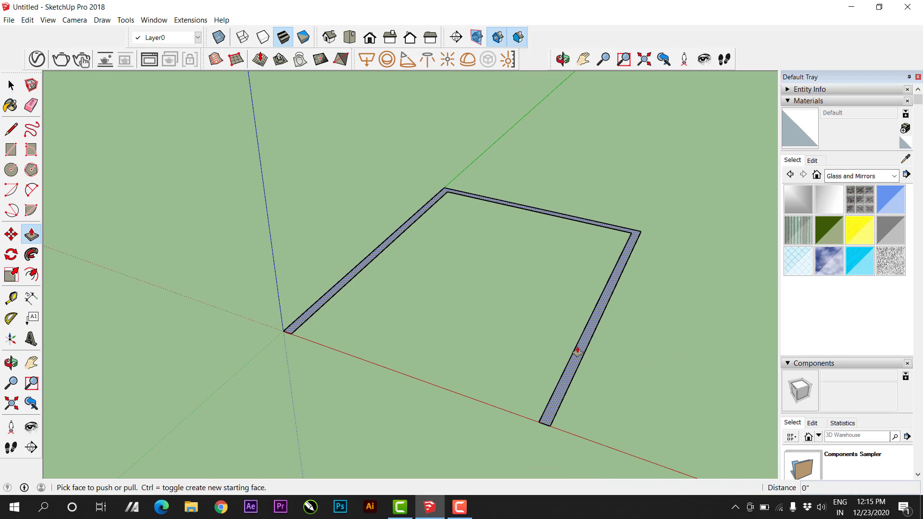
pyautogui.click(577, 351)
pyautogui.click(595, 277)
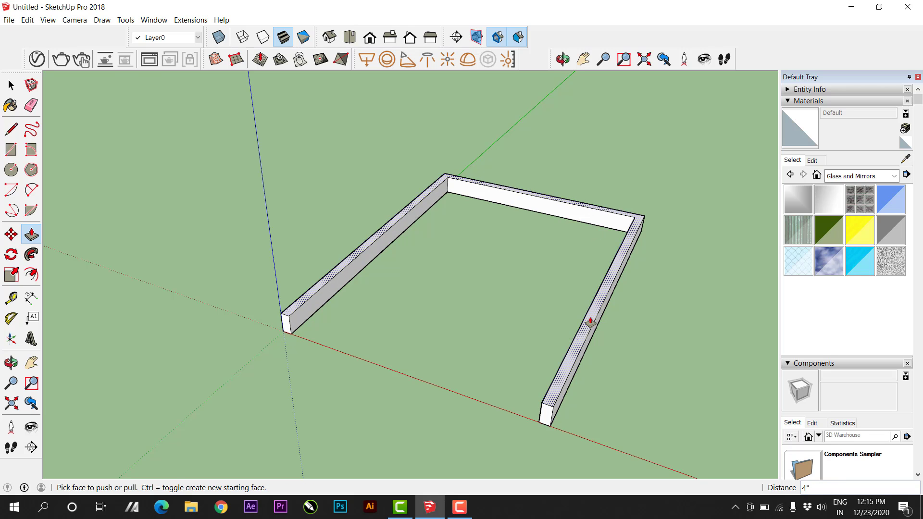
pyautogui.hotkey('ctrl', 'z')
# Step: Extrude the U-shaped footprint upward into full-height walls and make them a group
pyautogui.click(563, 392)
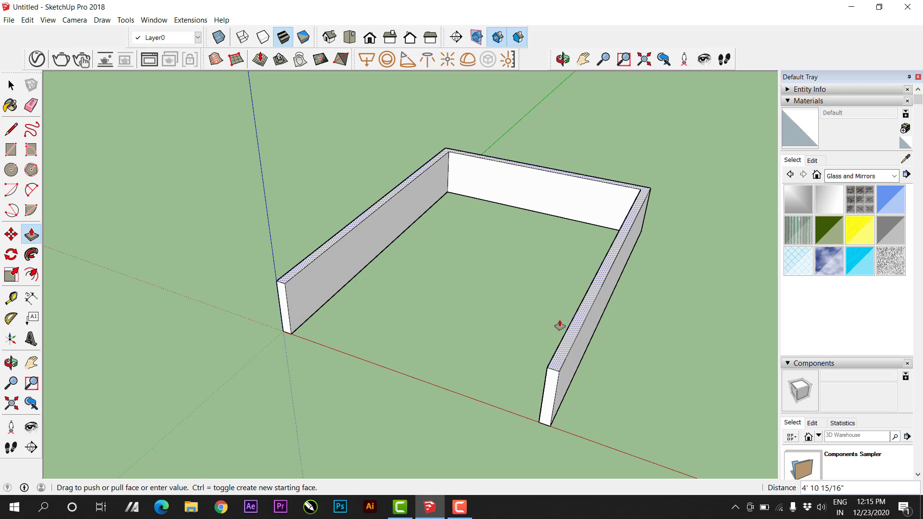
pyautogui.write('1')
pyautogui.press('Return')
pyautogui.moveTo(433, 272); pyautogui.dragTo(480, 219, button='middle')
pyautogui.press('space')
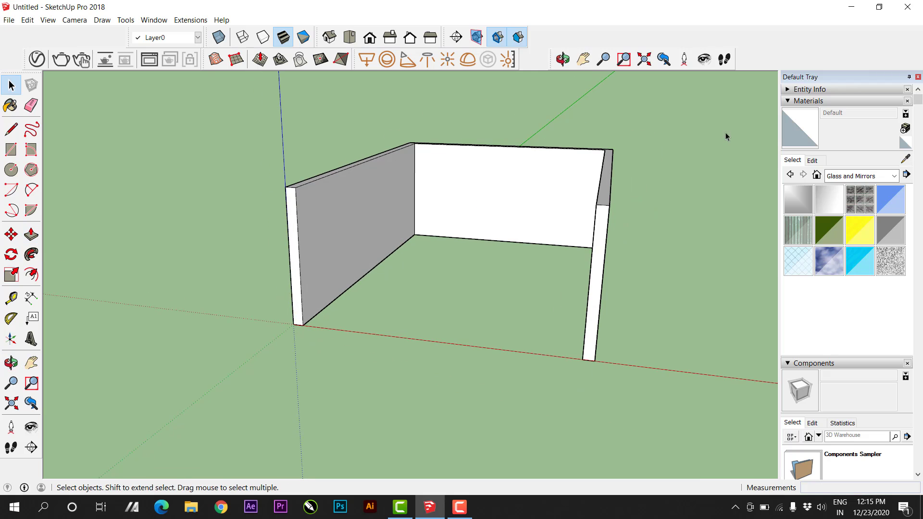
pyautogui.moveTo(200, 410); pyautogui.dragTo(196, 411)
pyautogui.rightClick(402, 231)
pyautogui.click(440, 322)
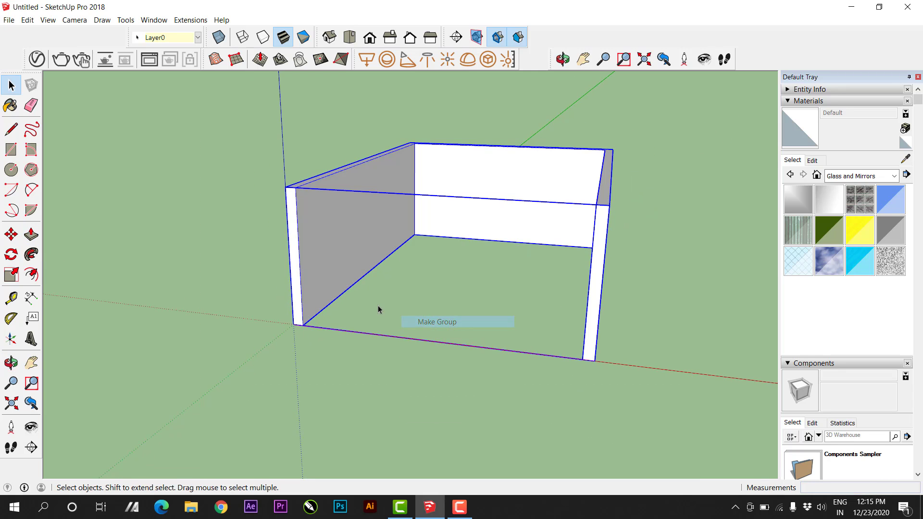
# Step: Draw a rectangle about 28' 9" by 21' 9" across the underside of the walls, between their opposite outer corners
pyautogui.moveTo(346, 323); pyautogui.dragTo(474, 248, button='middle')
pyautogui.scroll(2, 351, 268)
pyautogui.press('r')
pyautogui.scroll(3, 198, 281)
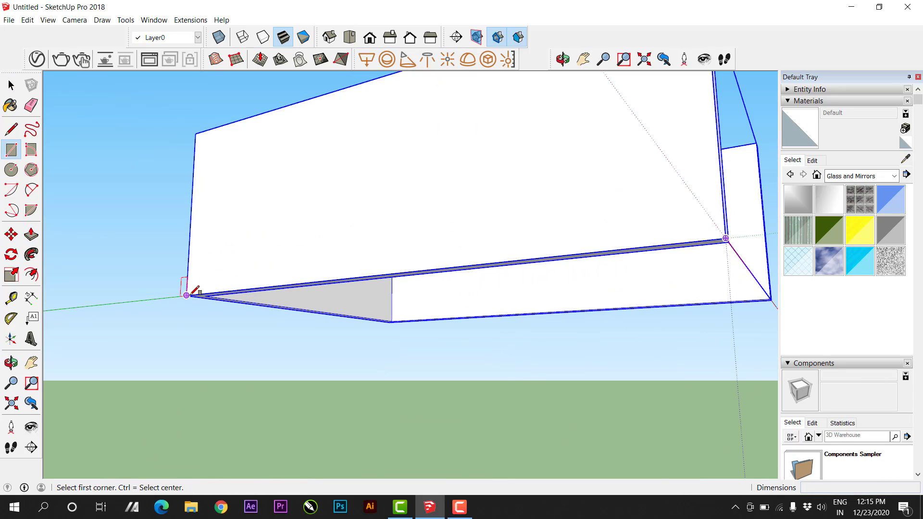
pyautogui.click(187, 296)
pyautogui.moveTo(731, 279); pyautogui.dragTo(611, 270, button='middle')
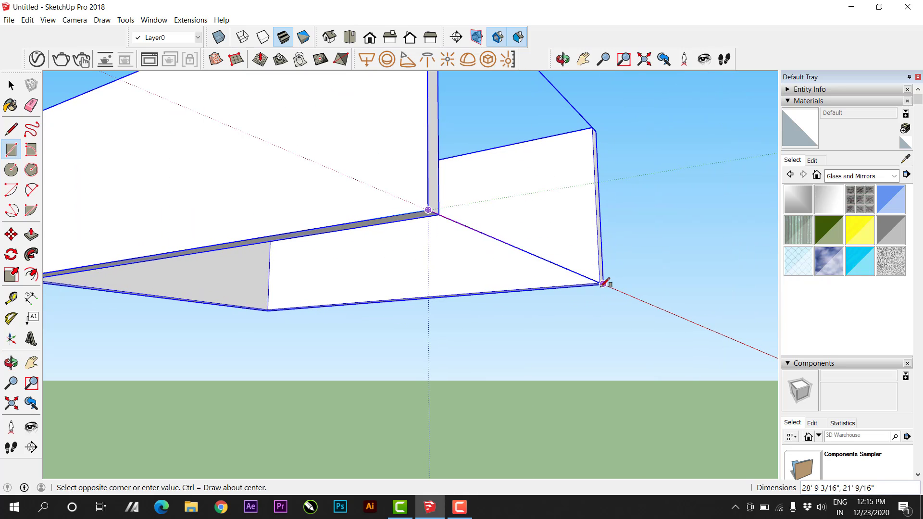
pyautogui.click(603, 283)
# Step: Extrude the rectangle downward about 4 11/16" to form the floor slab
pyautogui.press('space')
pyautogui.click(456, 257)
pyautogui.press('p')
pyautogui.moveTo(448, 264); pyautogui.dragTo(448, 268)
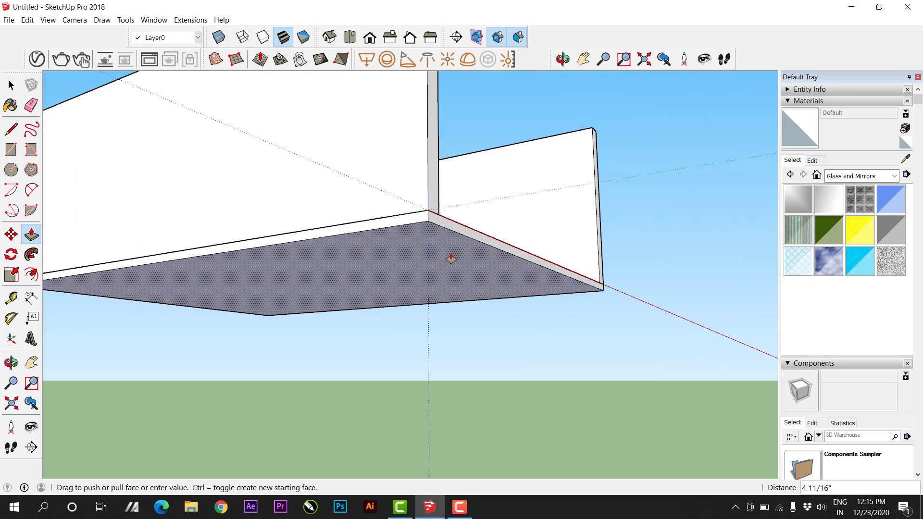
pyautogui.moveTo(452, 260); pyautogui.dragTo(336, 268, button='middle')
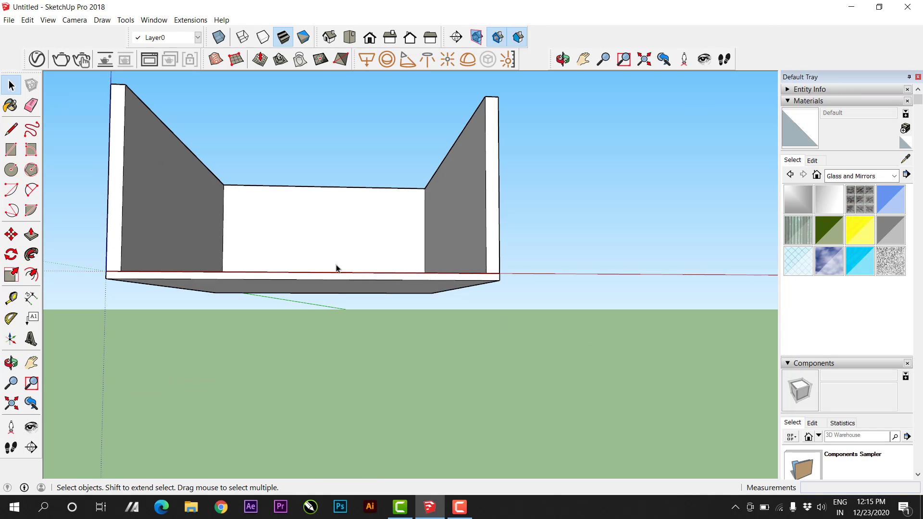
pyautogui.moveTo(335, 284); pyautogui.dragTo(334, 285)
pyautogui.click(365, 280)
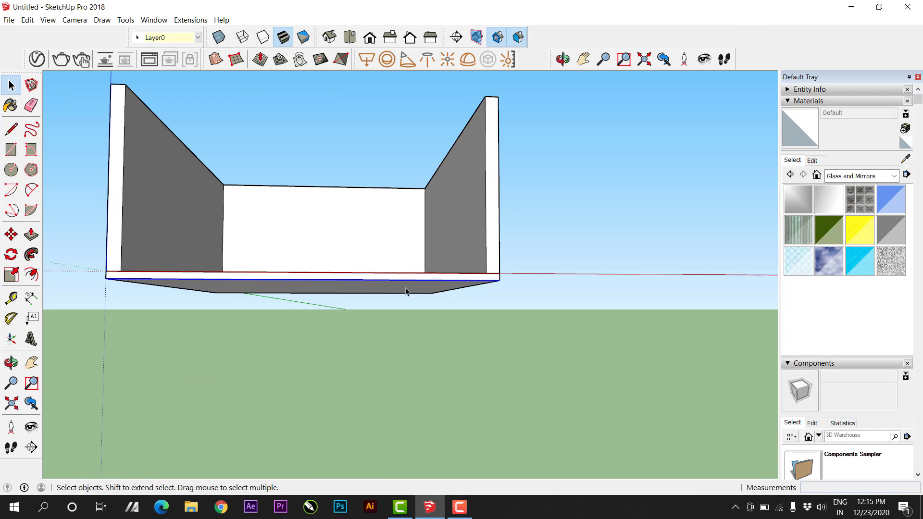
pyautogui.press('m')
pyautogui.press('ctrl')
pyautogui.click(500, 280)
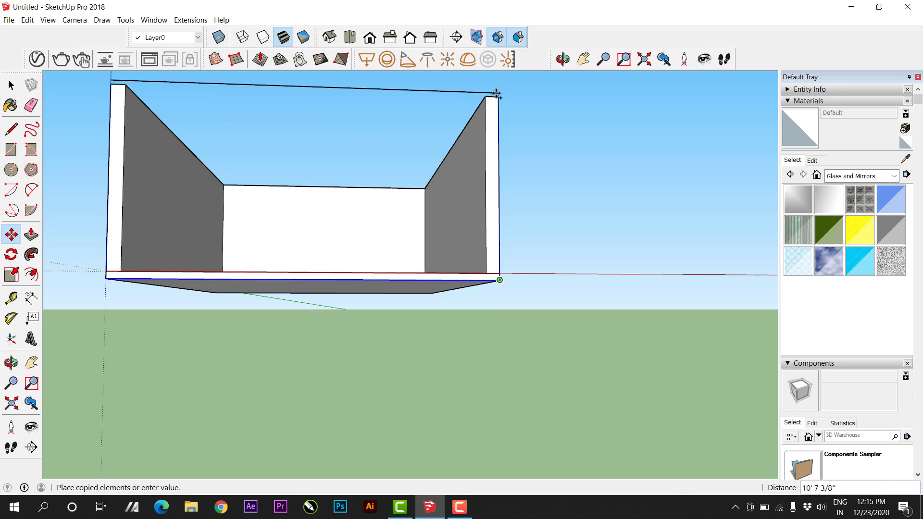
pyautogui.press('space')
# Step: Select the whole floor slab and make it a group
pyautogui.moveTo(73, 250); pyautogui.dragTo(628, 373)
pyautogui.rightClick(345, 279)
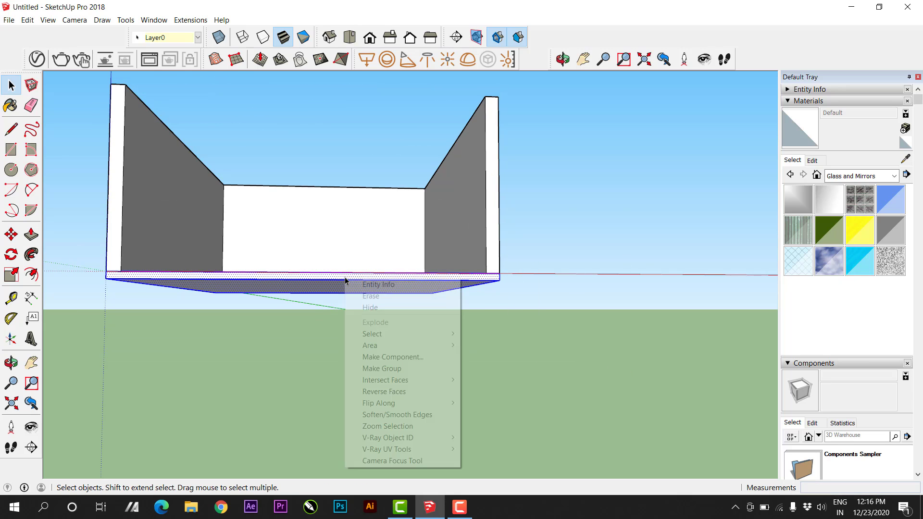
pyautogui.click(385, 368)
# Step: Copy the floor slab group 10' 4 11/16" straight up onto the top of the walls as the ceiling
pyautogui.moveTo(540, 323); pyautogui.dragTo(472, 334, button='middle')
pyautogui.press('m')
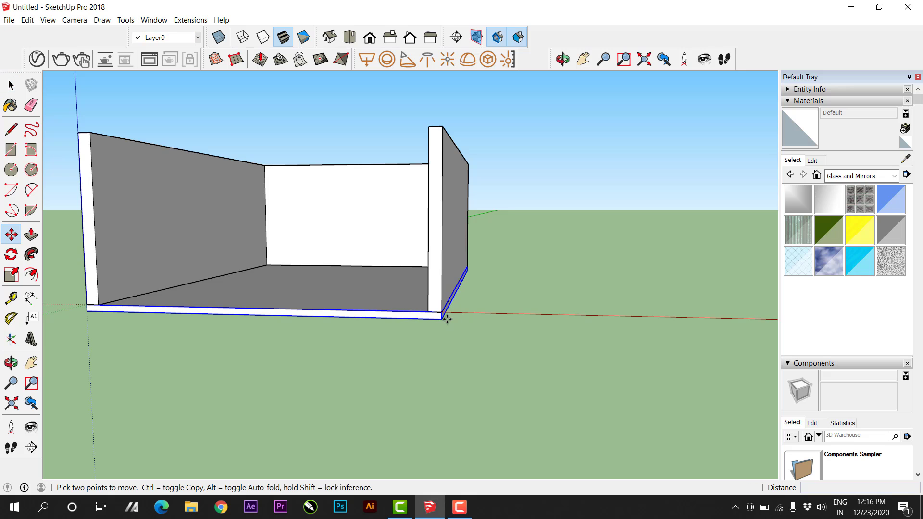
pyautogui.click(445, 312)
pyautogui.click(445, 126)
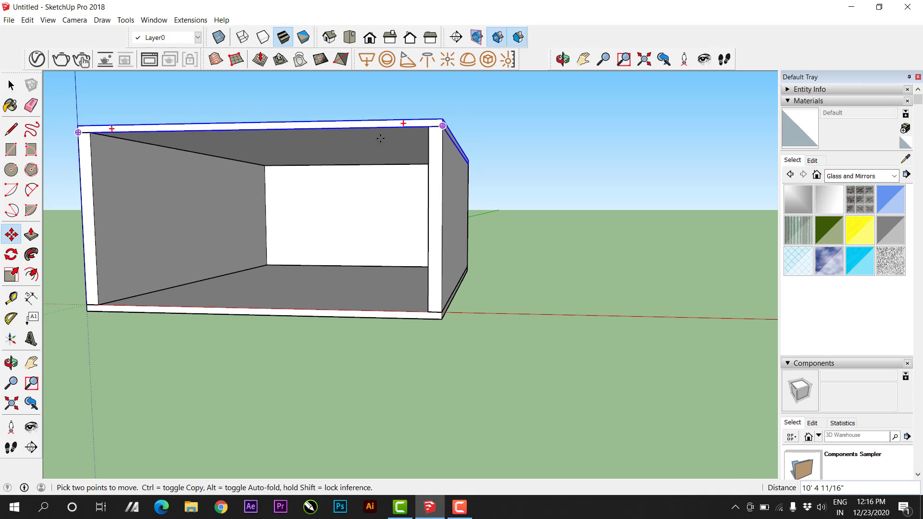
pyautogui.moveTo(444, 126); pyautogui.dragTo(371, 200, button='middle')
# Step: Open the ceiling slab group for editing and extend its underside down about 4"
pyautogui.press('space')
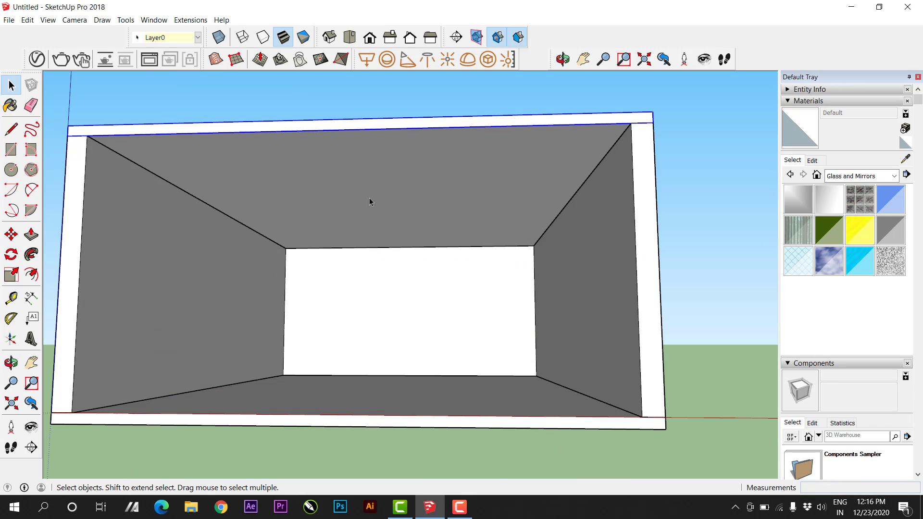
pyautogui.press('p')
pyautogui.click(367, 195)
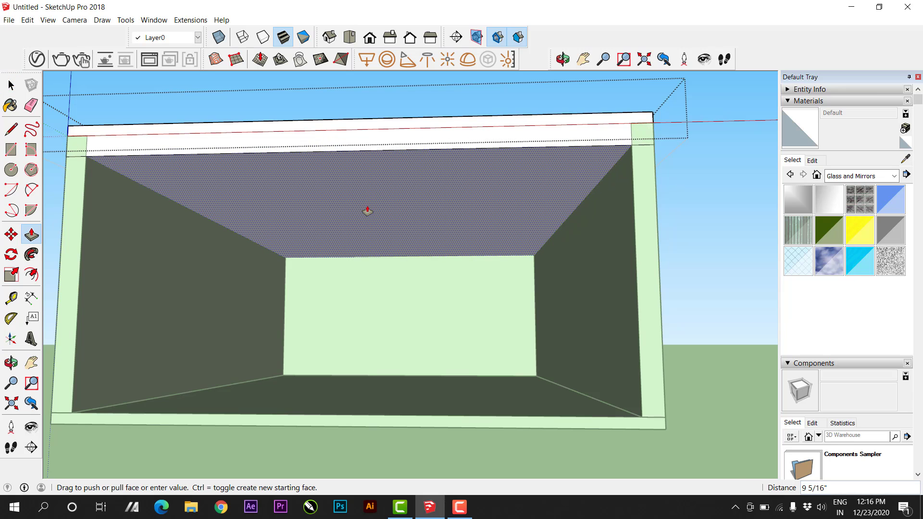
pyautogui.click(356, 204)
pyautogui.moveTo(357, 204); pyautogui.dragTo(415, 166, button='middle')
pyautogui.press('space')
pyautogui.press('o')
pyautogui.press('p')
pyautogui.click(417, 169)
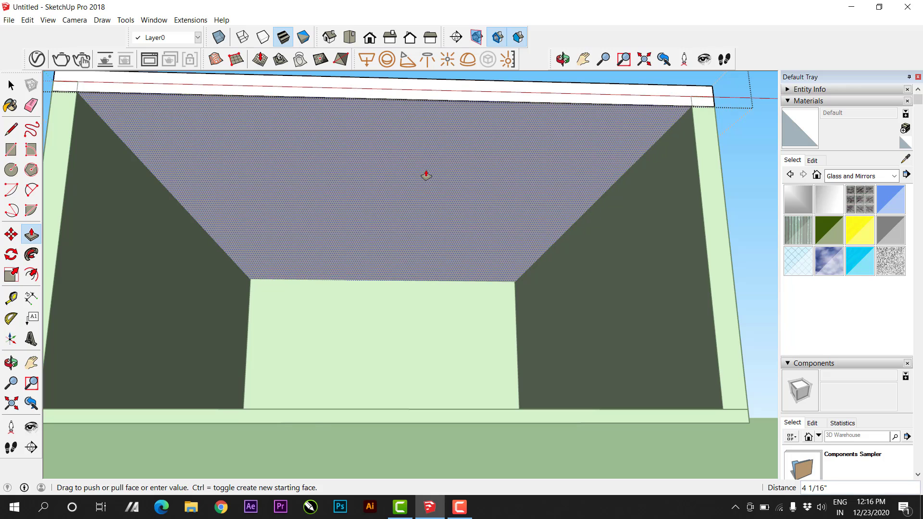
pyautogui.click(418, 172)
pyautogui.press('space')
# Step: Offset the edges of the ceiling's underside inward to outline a large central panel
pyautogui.press('f')
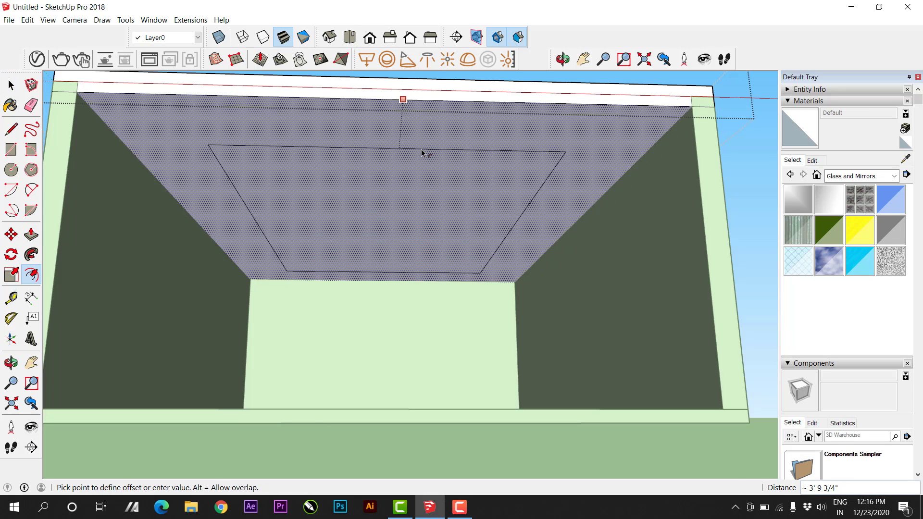
pyautogui.click(431, 137)
pyautogui.press('space')
# Step: Recess the central ceiling panel upward about 7" and lower the surrounding border about 3"
pyautogui.click(449, 189)
pyautogui.press('p')
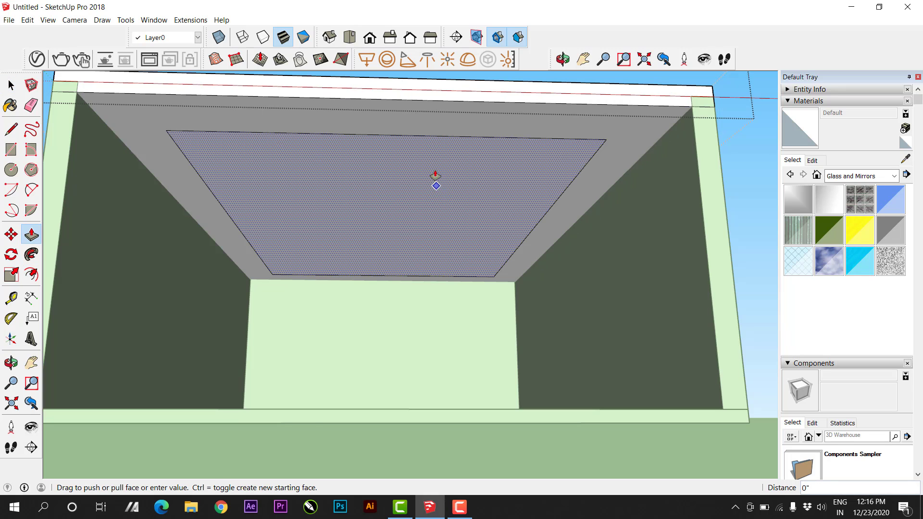
pyautogui.click(433, 178)
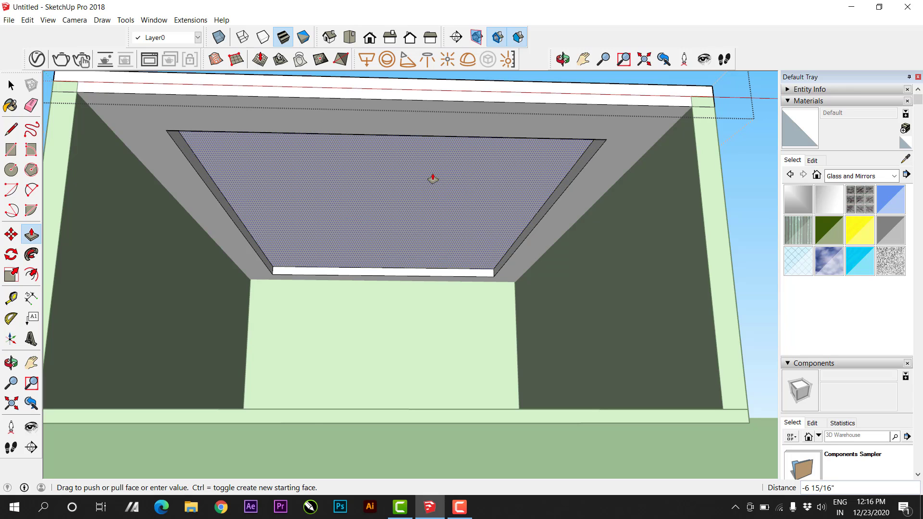
pyautogui.click(383, 283)
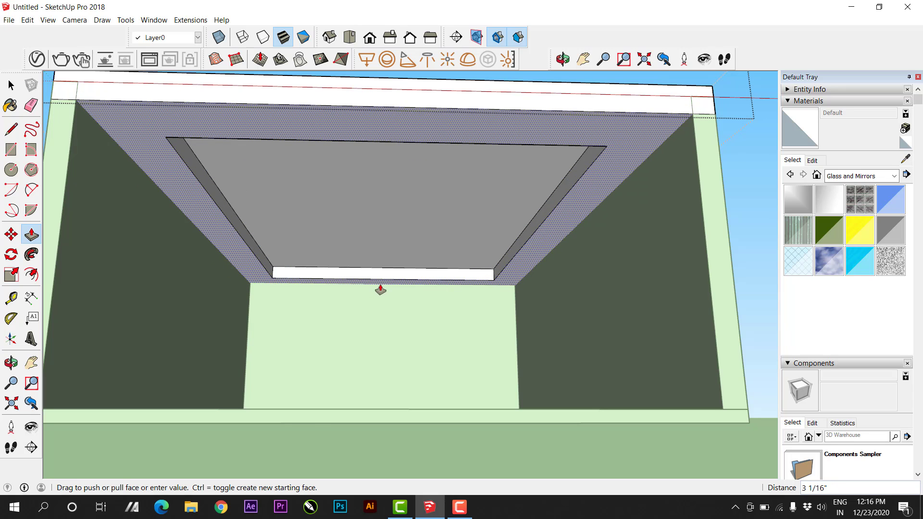
pyautogui.click(385, 287)
# Step: Offset the recessed panel's edges inward and pull the smaller central rectangle down into a hanging block
pyautogui.scroll(1, 495, 209)
pyautogui.moveTo(495, 209); pyautogui.dragTo(487, 204, button='middle')
pyautogui.press('f')
pyautogui.click(329, 186)
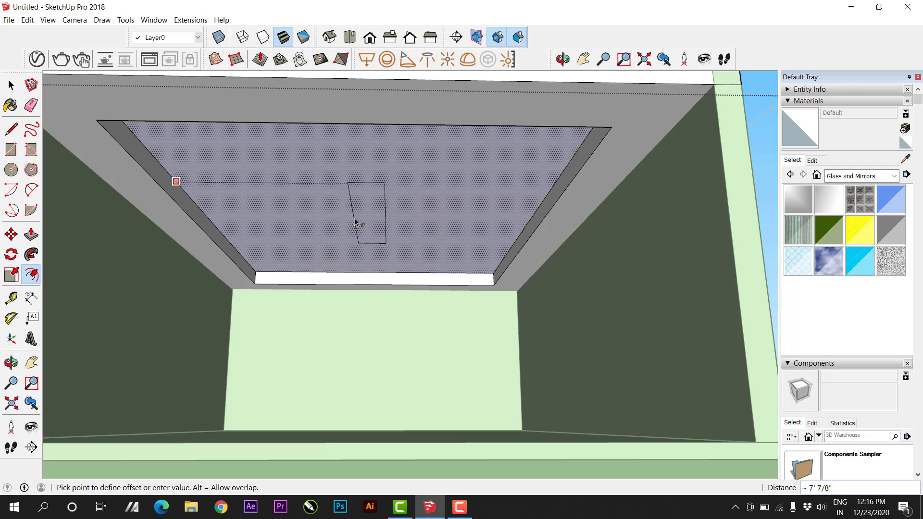
pyautogui.click(290, 164)
pyautogui.press('space')
pyautogui.press('p')
pyautogui.click(371, 212)
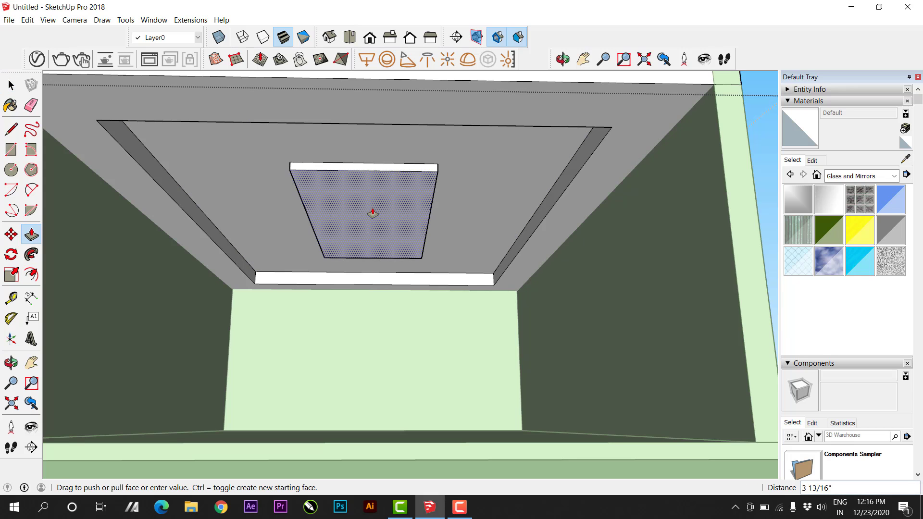
pyautogui.click(371, 220)
pyautogui.press('space')
# Step: Offset the edges of the hanging block's underside slightly inward to leave a narrow border
pyautogui.press('f')
pyautogui.click(306, 220)
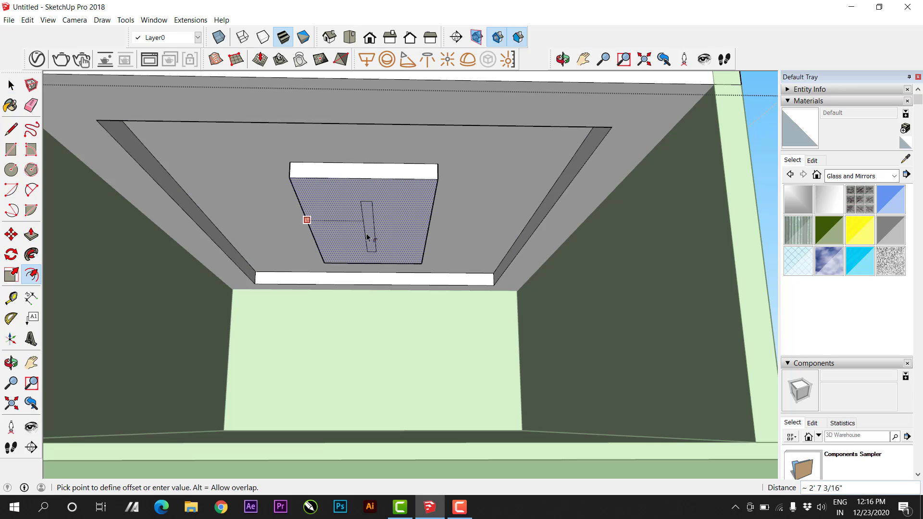
pyautogui.click(318, 211)
pyautogui.press('space')
pyautogui.press('p')
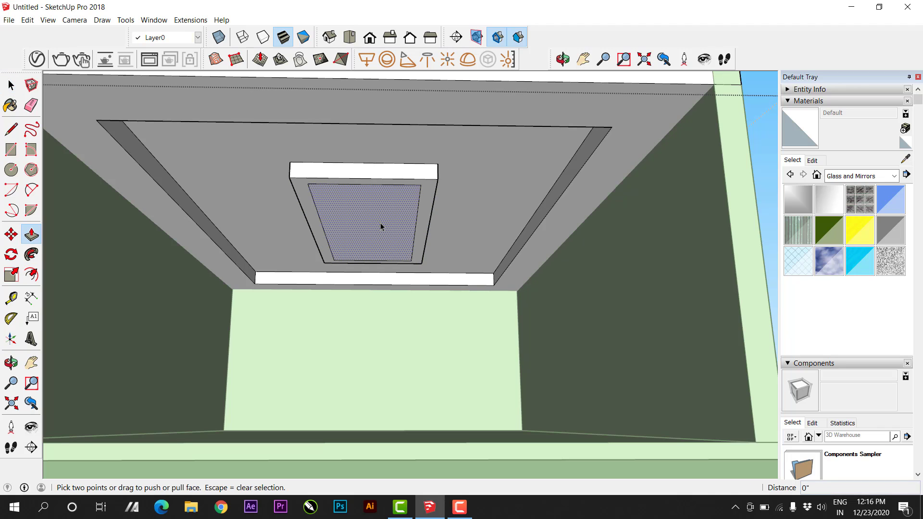
pyautogui.click(379, 222)
pyautogui.click(375, 211)
pyautogui.press('space')
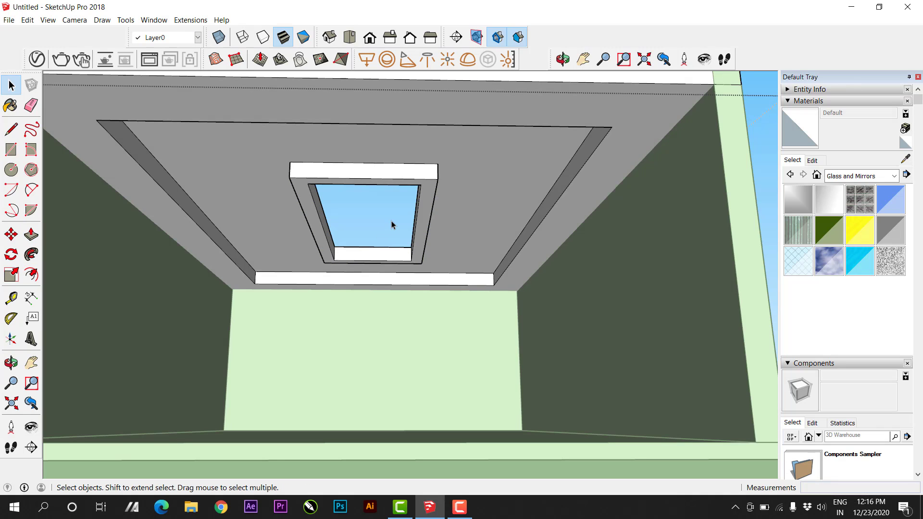
pyautogui.hotkey('ctrl', 'z')
# Step: Push the inner face of the hanging block upward into a shallow recess without cutting through the ceiling
pyautogui.press('p')
pyautogui.click(372, 226)
pyautogui.click(368, 221)
pyautogui.press('space')
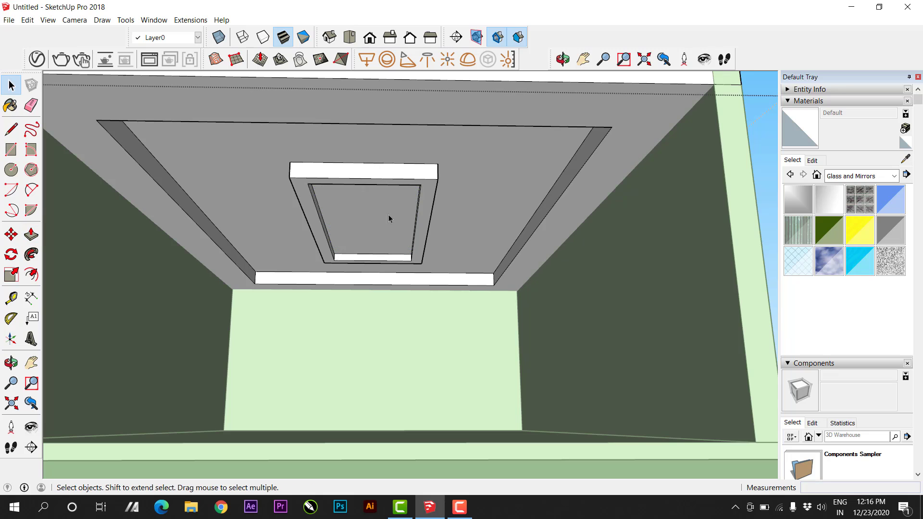
pyautogui.scroll(-5, 382, 213)
pyautogui.scroll(6, 309, 202)
pyautogui.moveTo(194, 191); pyautogui.dragTo(272, 131, button='middle')
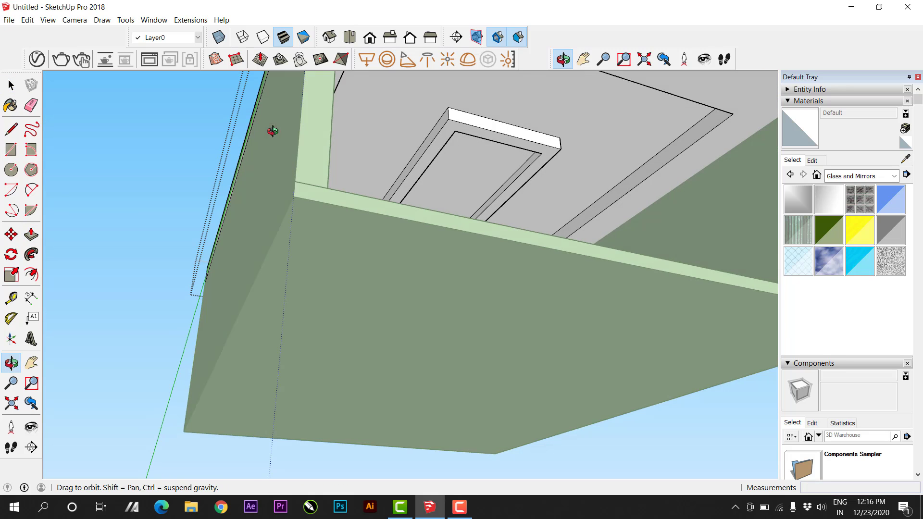
# Step: Draw a small rectangle about 8 11/16" by 1' 5 5/8" on the ceiling border beside the recessed panel
pyautogui.press('r')
pyautogui.moveTo(325, 117); pyautogui.dragTo(243, 200, button='middle')
pyautogui.press('space')
pyautogui.moveTo(87, 154); pyautogui.dragTo(198, 123, button='middle')
pyautogui.press('r')
pyautogui.click(208, 141)
pyautogui.click(235, 173)
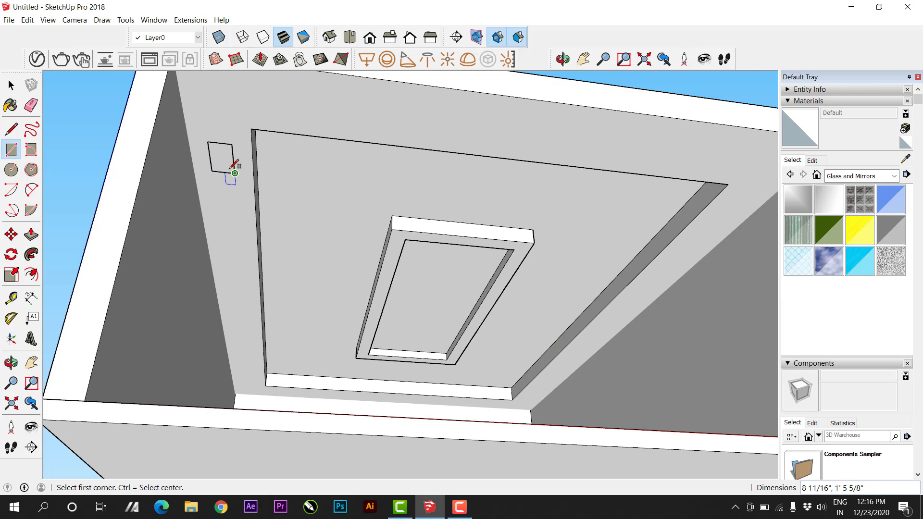
# Step: Pull the small rectangle down into a thin light panel and turn it into a component
pyautogui.moveTo(236, 173); pyautogui.dragTo(226, 164, button='middle')
pyautogui.press('space')
pyautogui.press('p')
pyautogui.click(222, 170)
pyautogui.click(222, 170)
pyautogui.press('space')
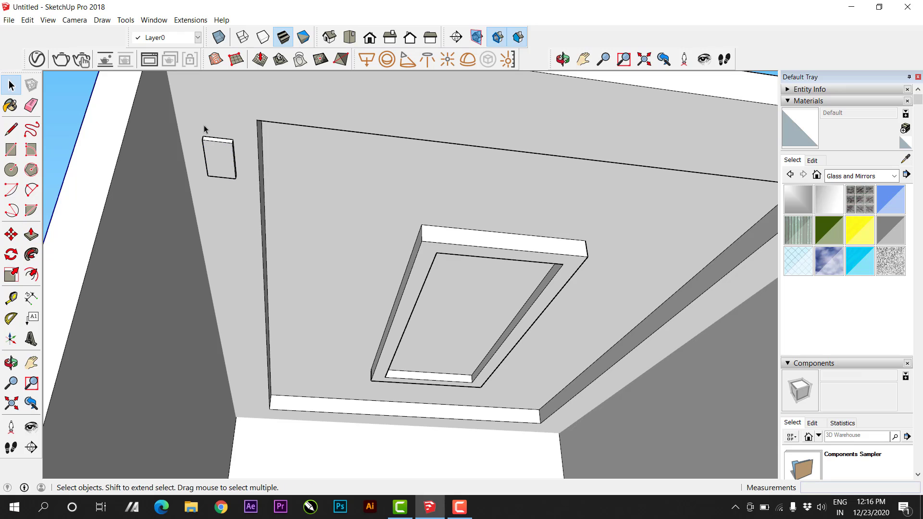
pyautogui.moveTo(257, 201); pyautogui.dragTo(256, 202)
pyautogui.rightClick(222, 160)
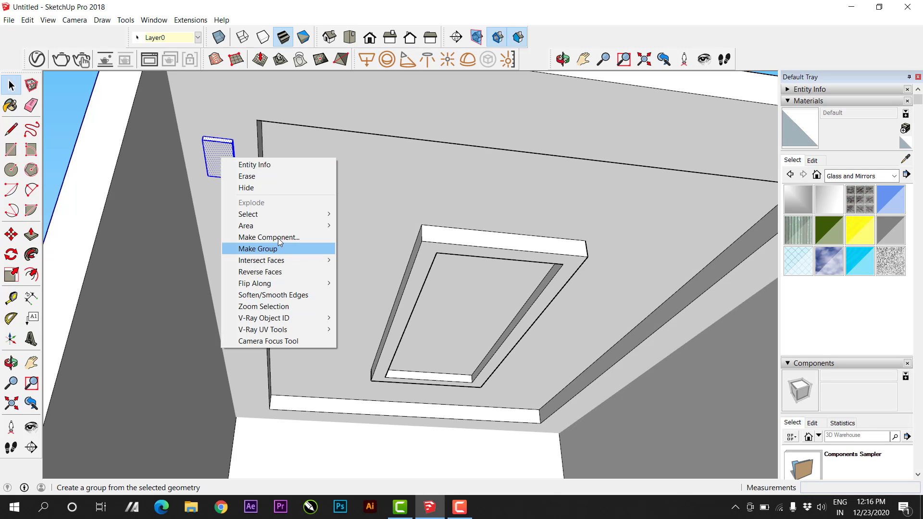
pyautogui.click(260, 238)
pyautogui.click(474, 375)
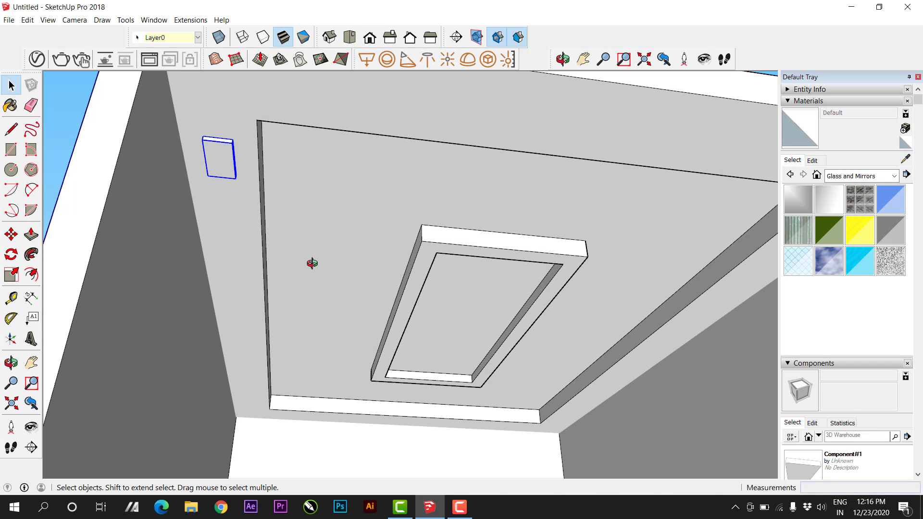
# Step: Copy the light panel twice along the same ceiling border, spacing the first copy about 5' 7" away
pyautogui.moveTo(311, 264); pyautogui.dragTo(260, 211, button='middle')
pyautogui.press('m')
pyautogui.press('ctrl')
pyautogui.click(226, 177)
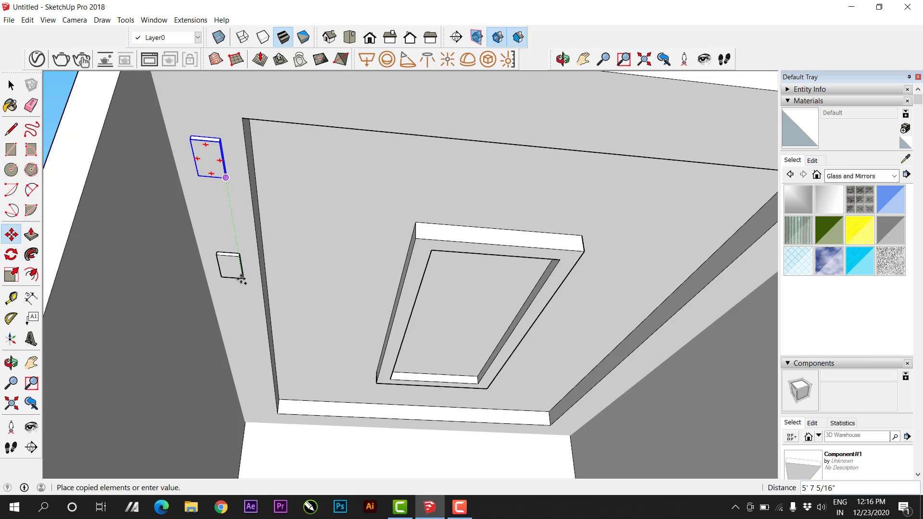
pyautogui.click(242, 279)
pyautogui.press('ctrl')
pyautogui.click(244, 279)
pyautogui.click(261, 366)
pyautogui.press('space')
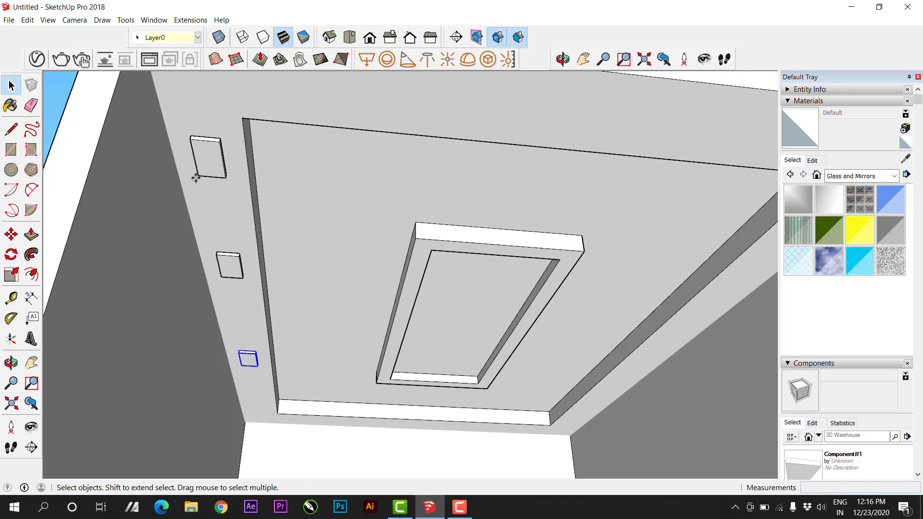
# Step: Copy all three light panels across to the opposite ceiling border
pyautogui.moveTo(290, 321); pyautogui.dragTo(296, 407)
pyautogui.press('m')
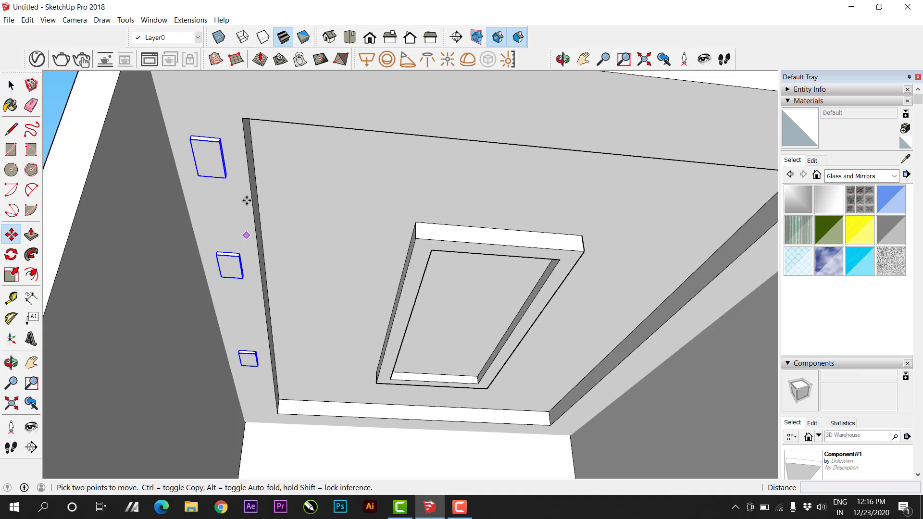
pyautogui.click(219, 142)
pyautogui.scroll(-3, 389, 188)
pyautogui.moveTo(476, 203); pyautogui.dragTo(513, 216, button='middle')
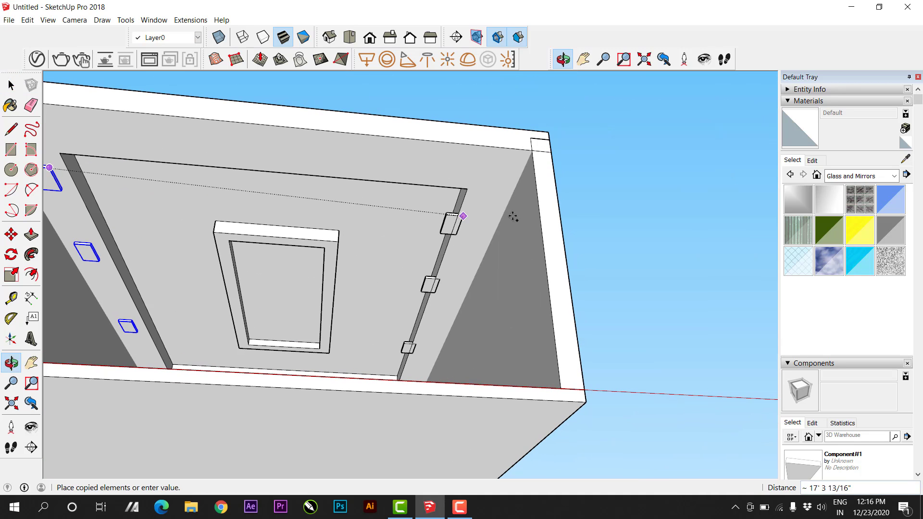
pyautogui.click(494, 205)
pyautogui.moveTo(489, 260); pyautogui.dragTo(431, 282, button='middle')
pyautogui.press('space')
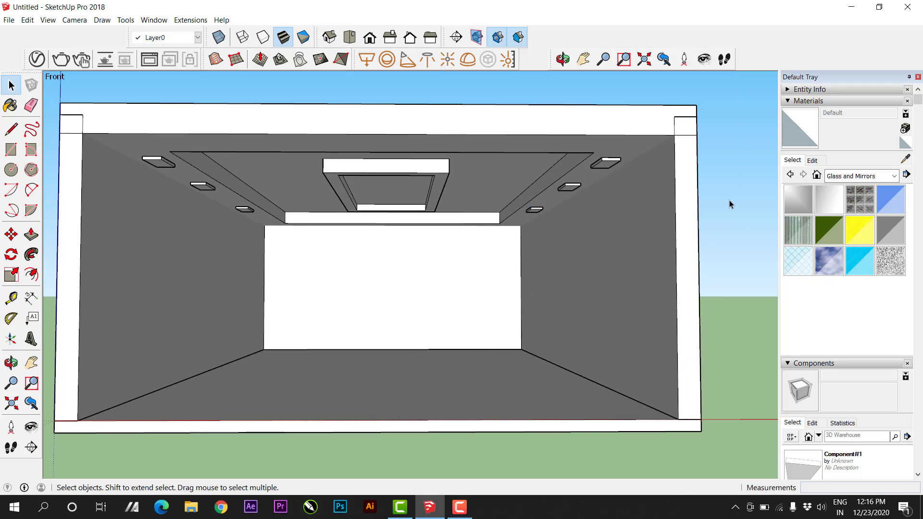
# Step: Switch to File Explorer, open interior demo's sketchup models folder, and bring Bed_1 into the SketchUp room, placing it on the floor
pyautogui.click(851, 7)
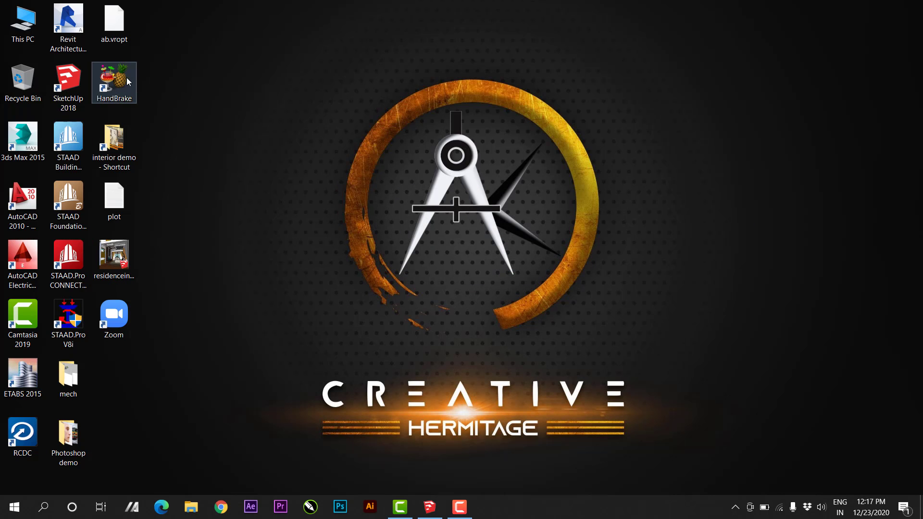
pyautogui.doubleClick(114, 157)
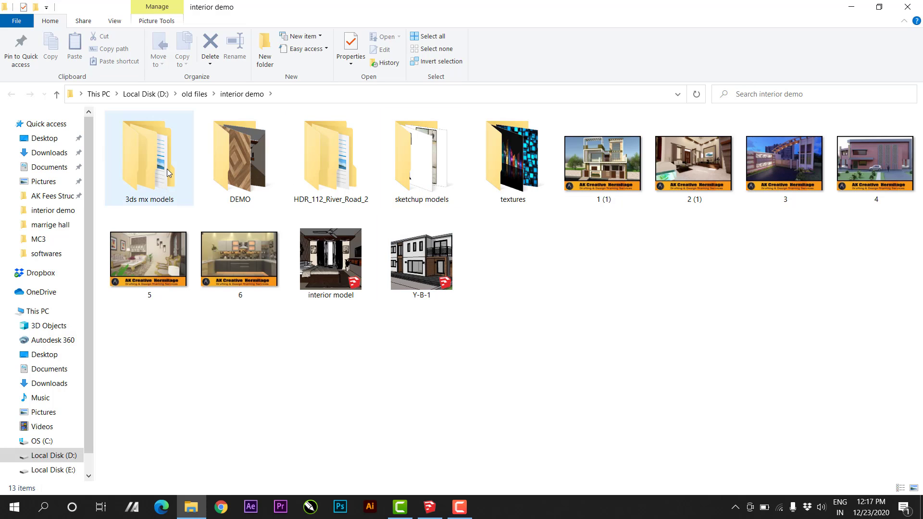
pyautogui.doubleClick(411, 169)
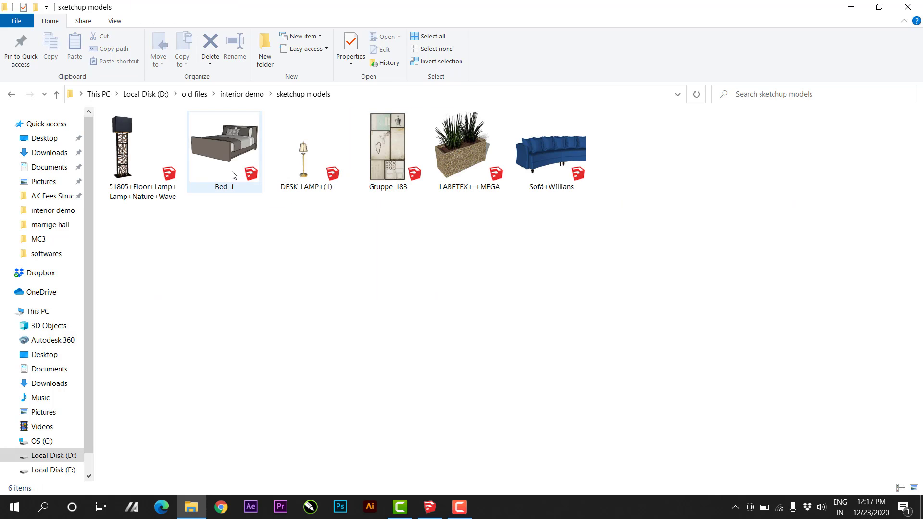
pyautogui.moveTo(224, 149)
pyautogui.mouseDown()
pyautogui.moveTo(437, 408)
pyautogui.moveTo(462, 500)
pyautogui.moveTo(434, 509)
pyautogui.moveTo(349, 399)
pyautogui.mouseUp()
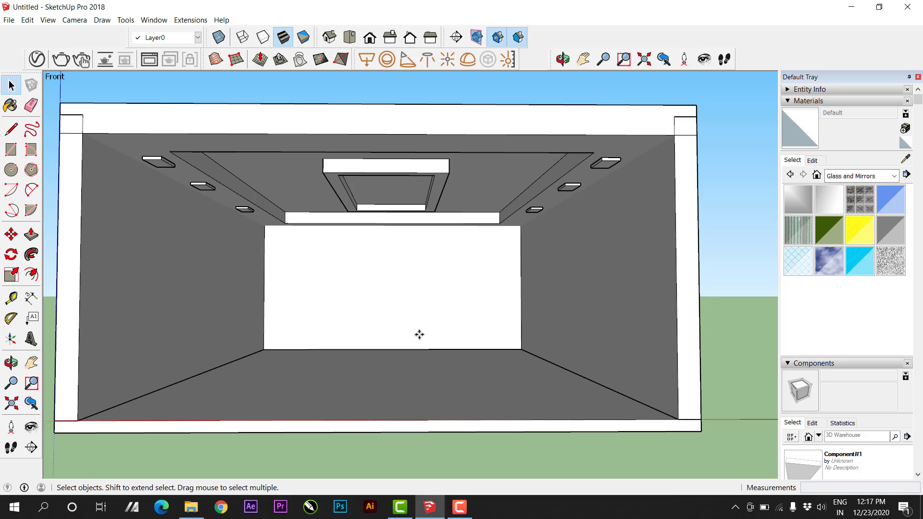
pyautogui.moveTo(419, 335); pyautogui.dragTo(429, 326)
# Step: Move the bed about 6' 6" so its corner meets the base of the side wall
pyautogui.scroll(-1, 429, 327)
pyautogui.moveTo(429, 327)
pyautogui.mouseDown(button='middle')
pyautogui.moveTo(429, 358)
pyautogui.moveTo(430, 337)
pyautogui.mouseUp(button='middle')
pyautogui.scroll(3, 430, 337)
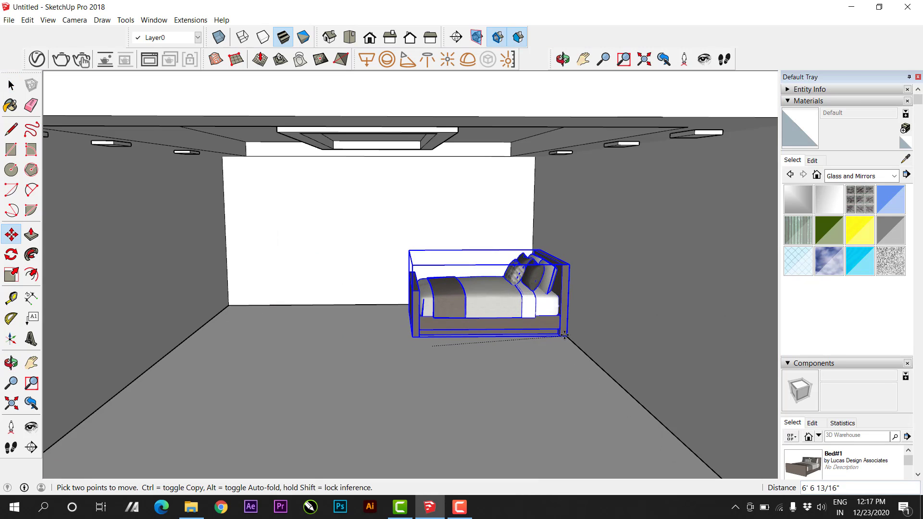
pyautogui.click(564, 333)
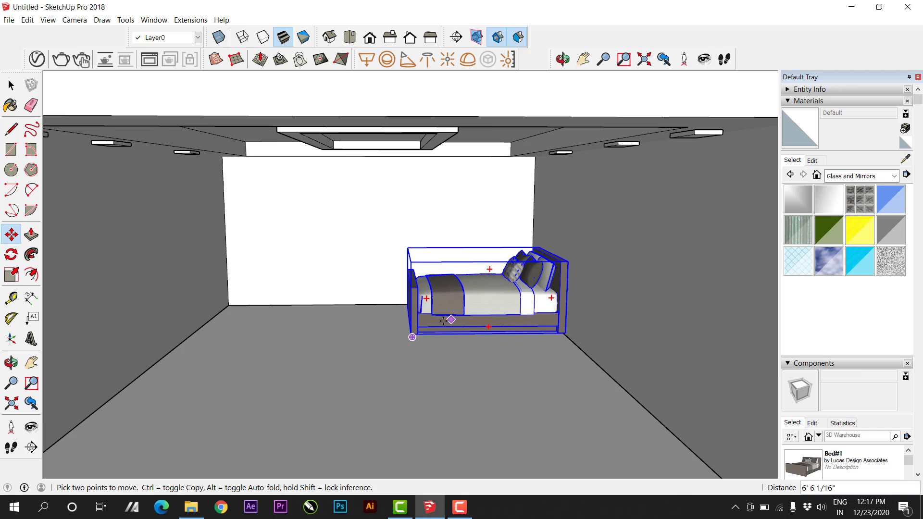
# Step: Rotate the bed on the floor plane so its headboard faces the rear wall
pyautogui.click(11, 254)
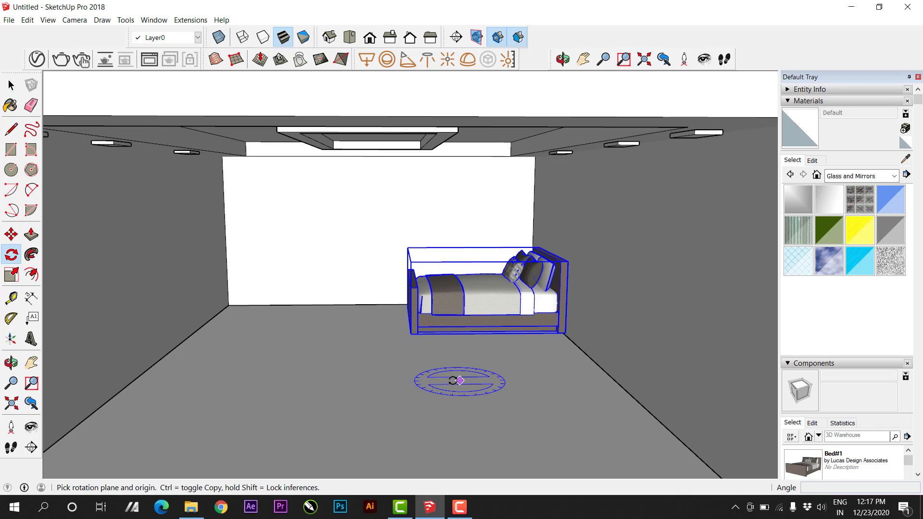
pyautogui.click(413, 355)
pyautogui.click(481, 354)
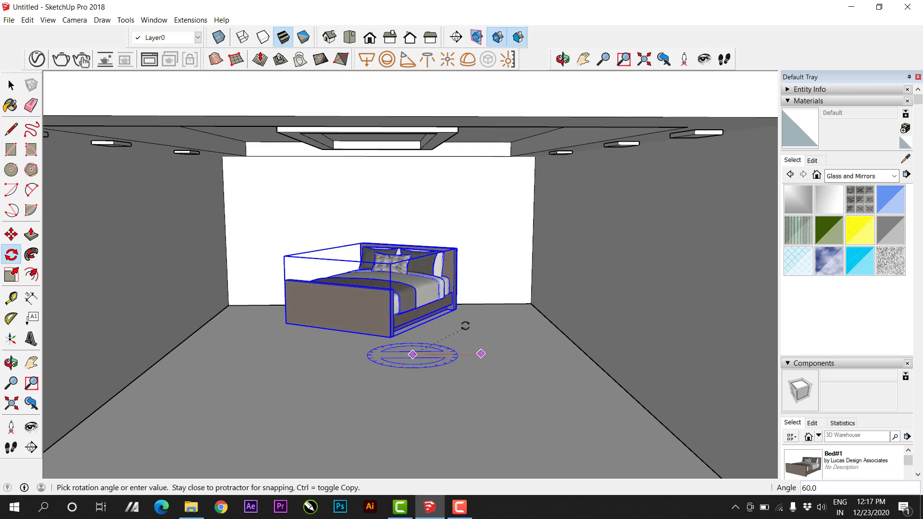
pyautogui.press('Return')
# Step: Move the bed by its rear bottom corner until the headboard sits against the rear wall, and deselect it
pyautogui.moveTo(420, 329); pyautogui.dragTo(381, 313, button='middle')
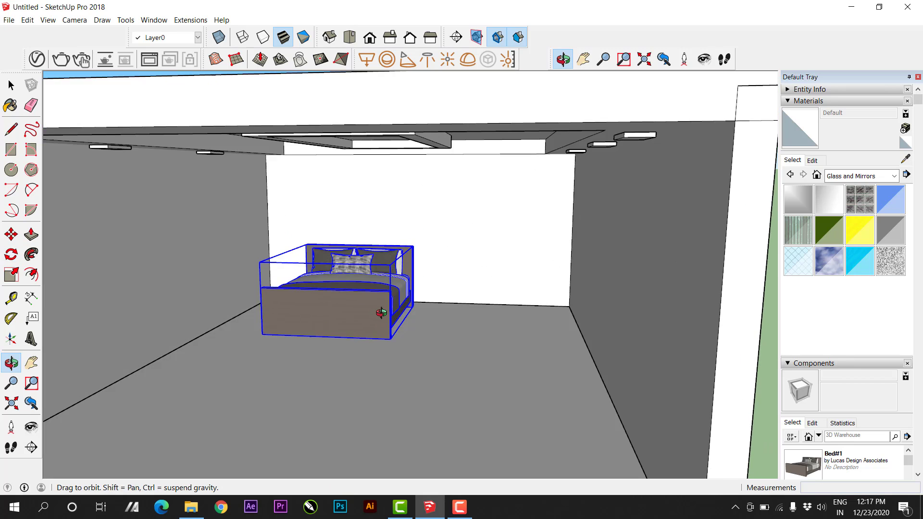
pyautogui.scroll(3, 385, 314)
pyautogui.scroll(3, 432, 290)
pyautogui.moveTo(433, 289); pyautogui.dragTo(419, 324, button='middle')
pyautogui.press('m')
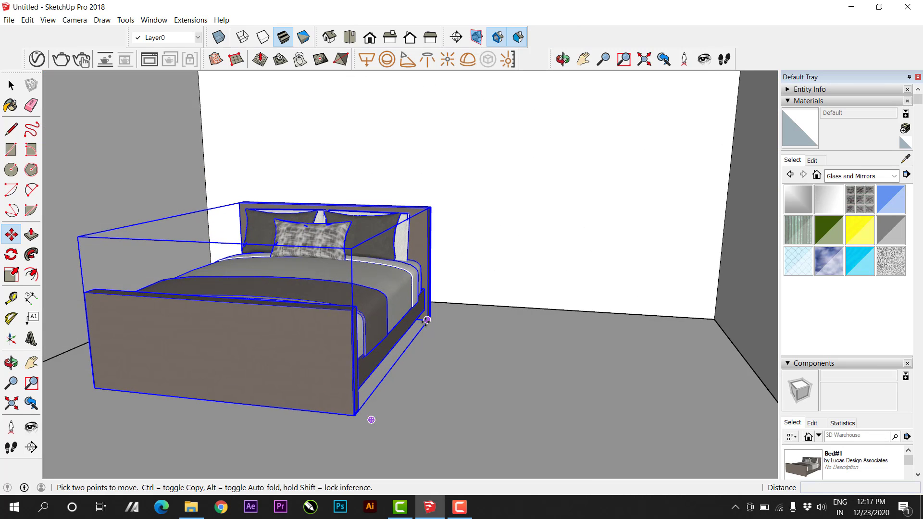
pyautogui.click(427, 320)
pyautogui.click(332, 316)
pyautogui.moveTo(332, 316); pyautogui.dragTo(345, 284, button='middle')
pyautogui.scroll(2, 333, 296)
pyautogui.scroll(-6, 327, 312)
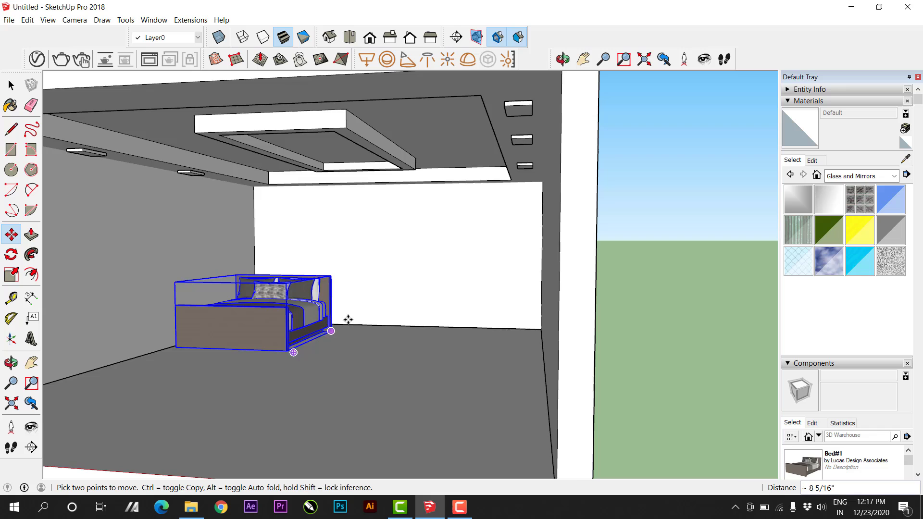
pyautogui.scroll(5, 348, 320)
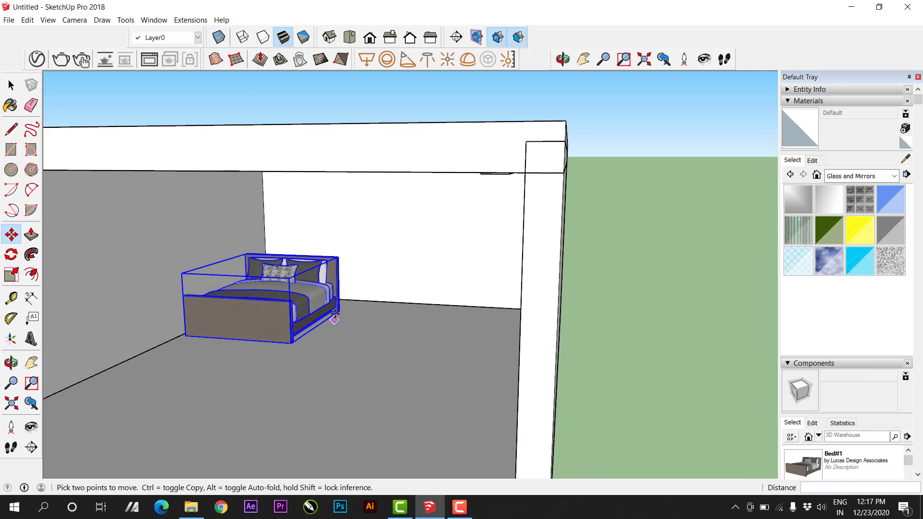
pyautogui.click(374, 292)
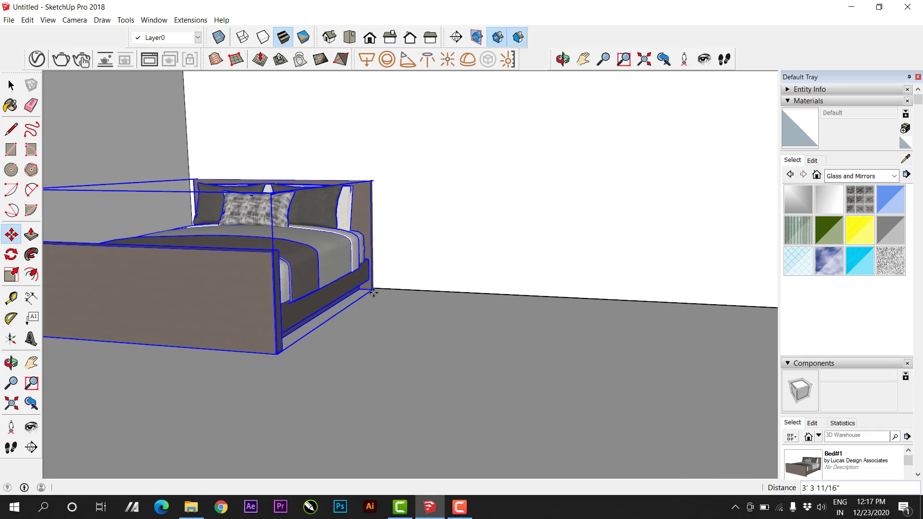
pyautogui.scroll(-5, 336, 323)
pyautogui.moveTo(336, 324); pyautogui.dragTo(395, 289, button='middle')
pyautogui.press('space')
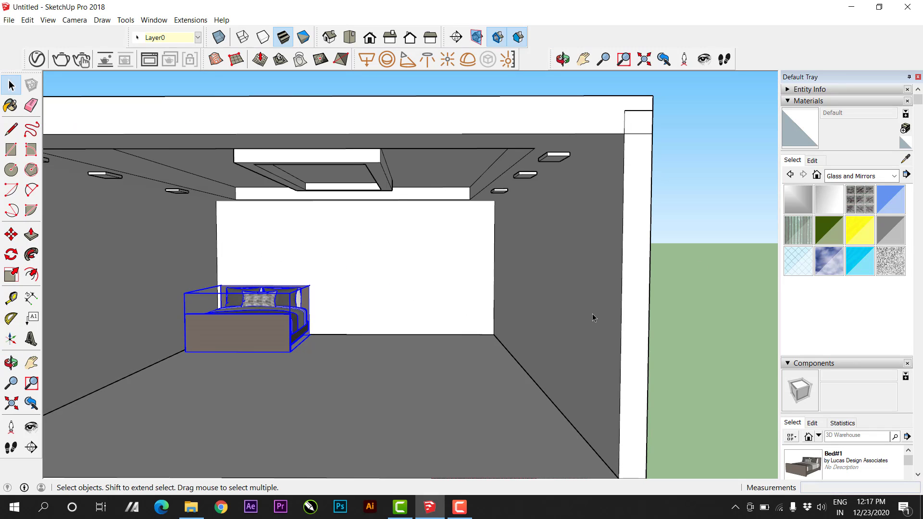
pyautogui.click(687, 327)
# Step: Bring the Gruppe_183 model from the File Explorer folder into SketchUp and place it on the rear wall beside the bed
pyautogui.click(202, 510)
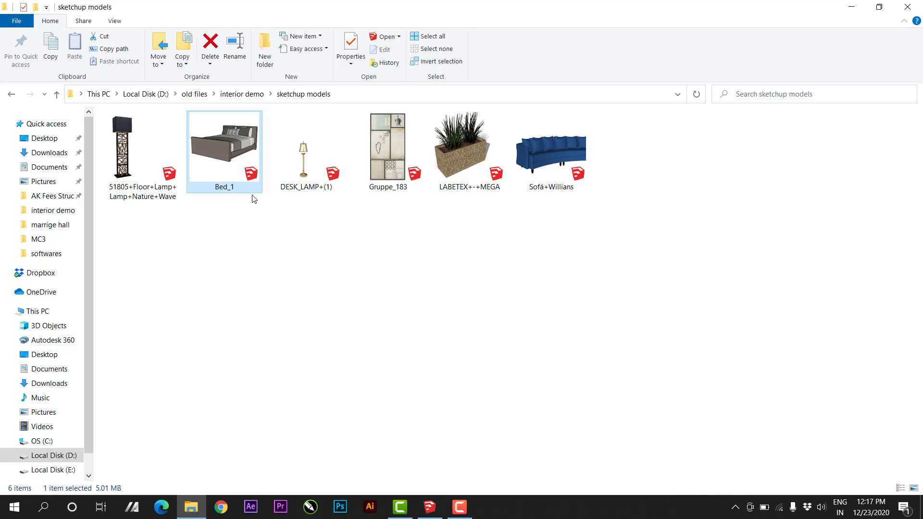
pyautogui.moveTo(396, 242)
pyautogui.mouseDown()
pyautogui.moveTo(439, 457)
pyautogui.moveTo(430, 505)
pyautogui.moveTo(364, 293)
pyautogui.mouseUp()
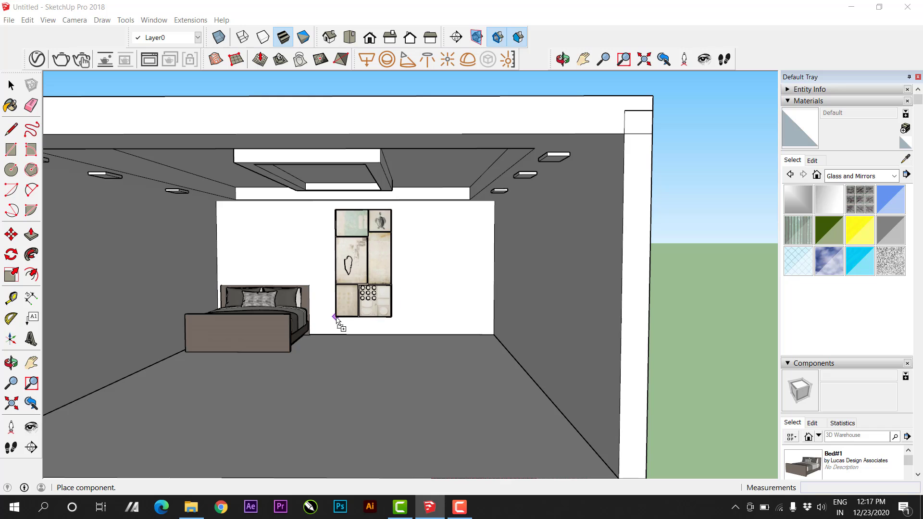
pyautogui.click(336, 316)
# Step: Bring the LABETEX+-+MEGA planter from the File Explorer folder into SketchUp and move it about 2' 11 3/4" toward the rear corner
pyautogui.click(191, 507)
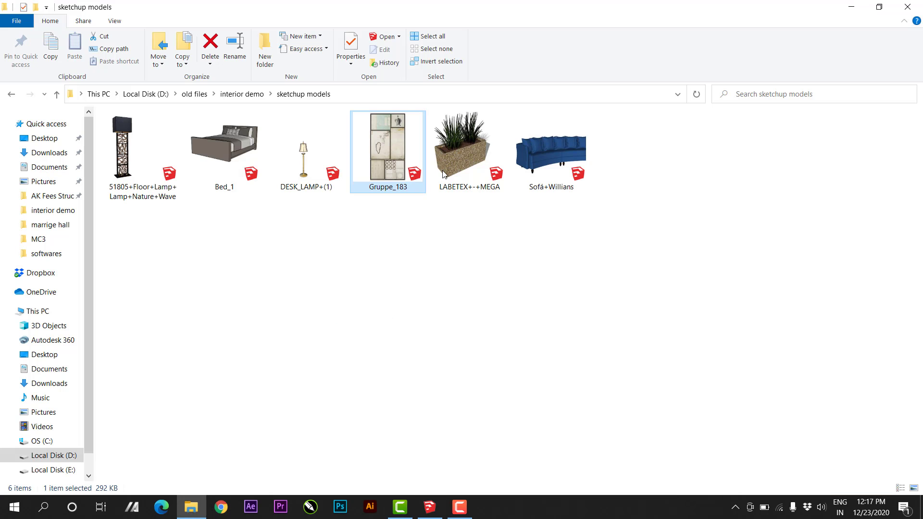
pyautogui.moveTo(443, 174)
pyautogui.mouseDown()
pyautogui.moveTo(382, 405)
pyautogui.moveTo(399, 505)
pyautogui.moveTo(460, 512)
pyautogui.moveTo(429, 514)
pyautogui.moveTo(464, 376)
pyautogui.moveTo(445, 346)
pyautogui.mouseUp()
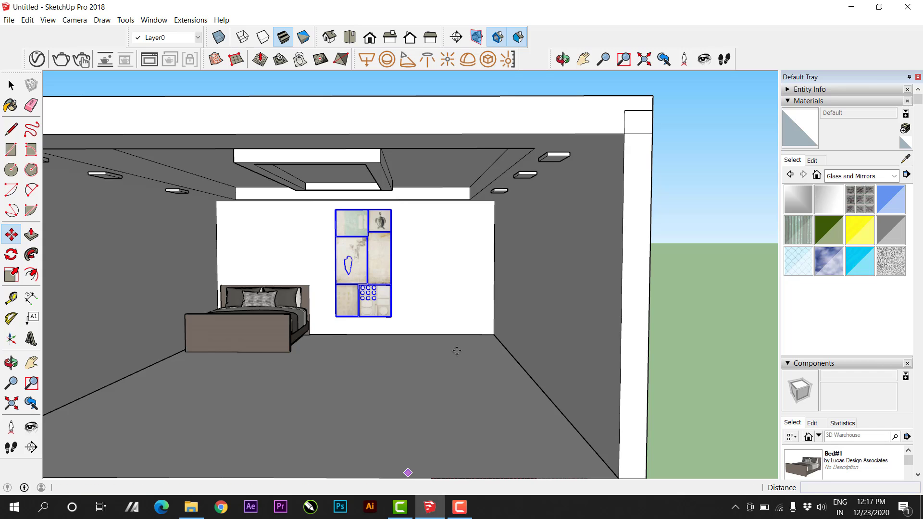
pyautogui.moveTo(458, 351); pyautogui.dragTo(461, 338, button='middle')
pyautogui.scroll(5, 462, 338)
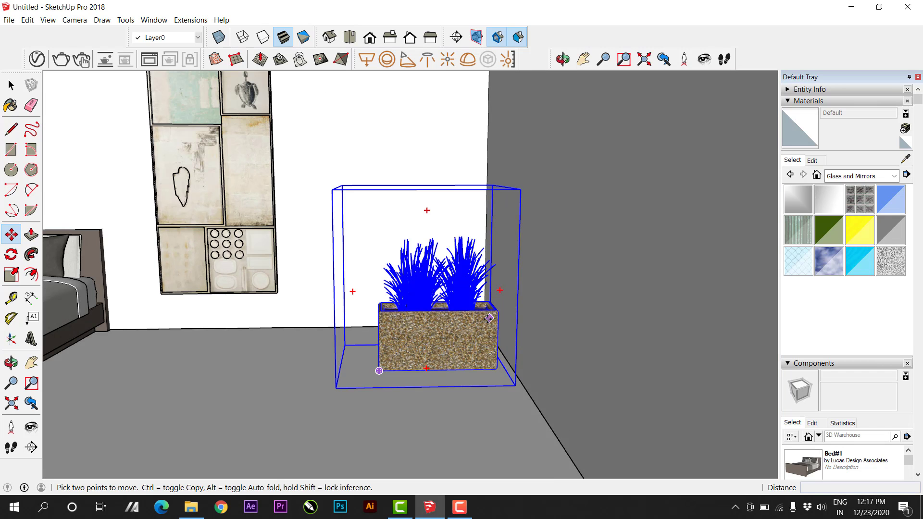
pyautogui.moveTo(497, 369); pyautogui.dragTo(481, 341)
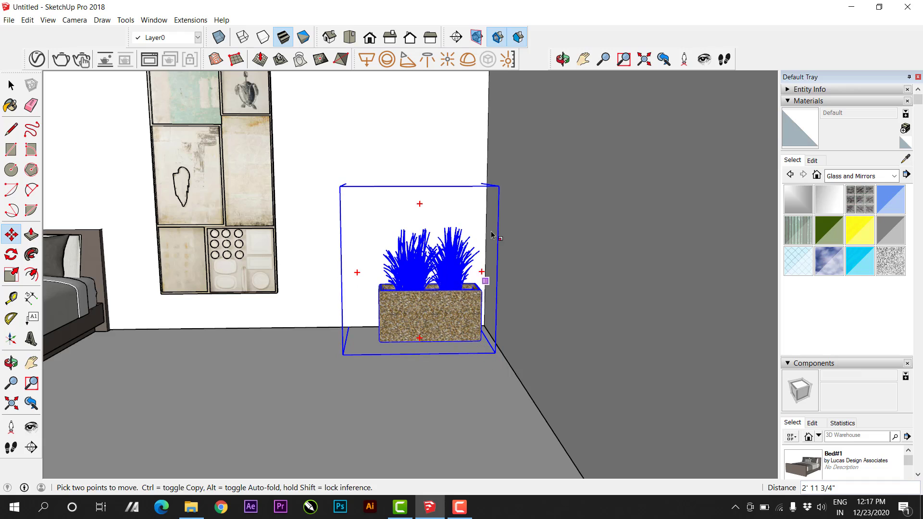
# Step: Scale the planter down uniformly and move it about 3' 6 13/16" into the rear corner of the room
pyautogui.press('s')
pyautogui.moveTo(499, 186); pyautogui.dragTo(430, 244)
pyautogui.press('space')
pyautogui.scroll(-3, 431, 335)
pyautogui.moveTo(430, 335); pyautogui.dragTo(390, 344, button='middle')
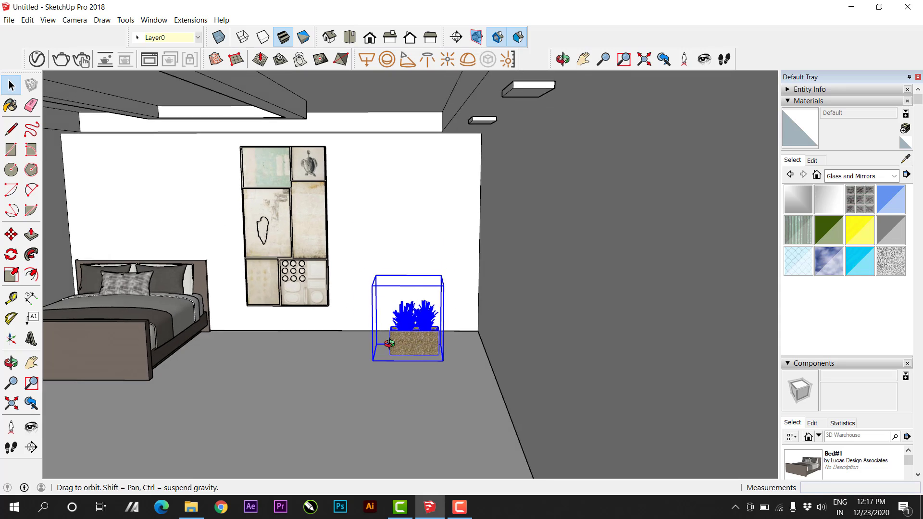
pyautogui.scroll(2, 389, 344)
pyautogui.press('m')
pyautogui.click(448, 358)
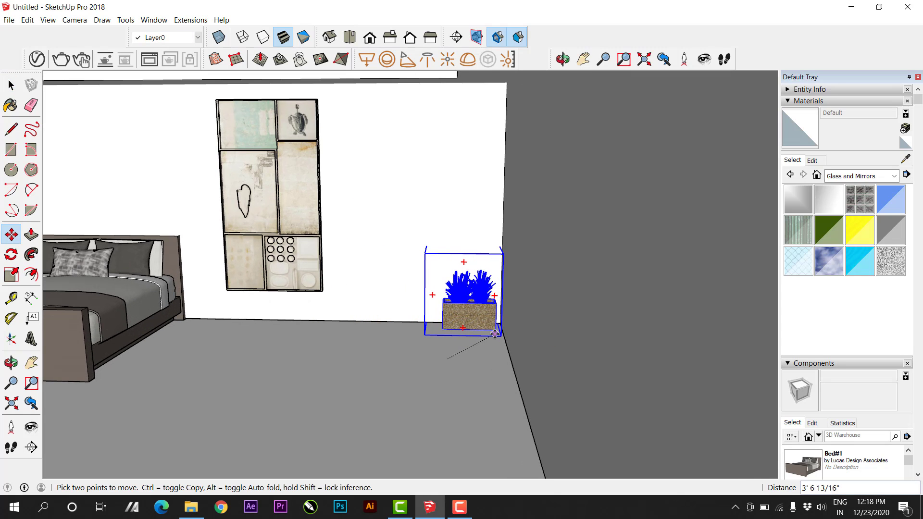
pyautogui.click(494, 333)
# Step: Make two copies of the planter in a row along the rear wall, spaced about 2' 8" apart
pyautogui.press('ctrl')
pyautogui.click(495, 333)
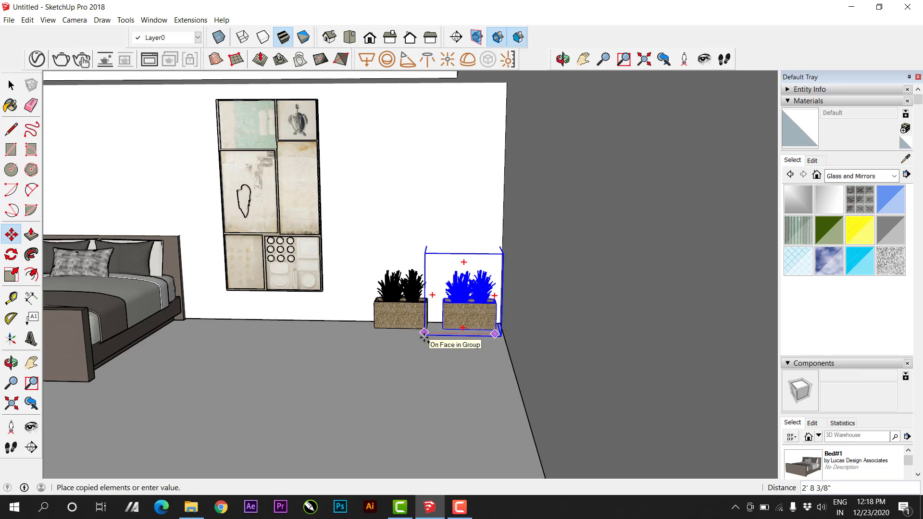
pyautogui.click(424, 337)
pyautogui.press('ctrl')
pyautogui.click(425, 336)
pyautogui.click(356, 335)
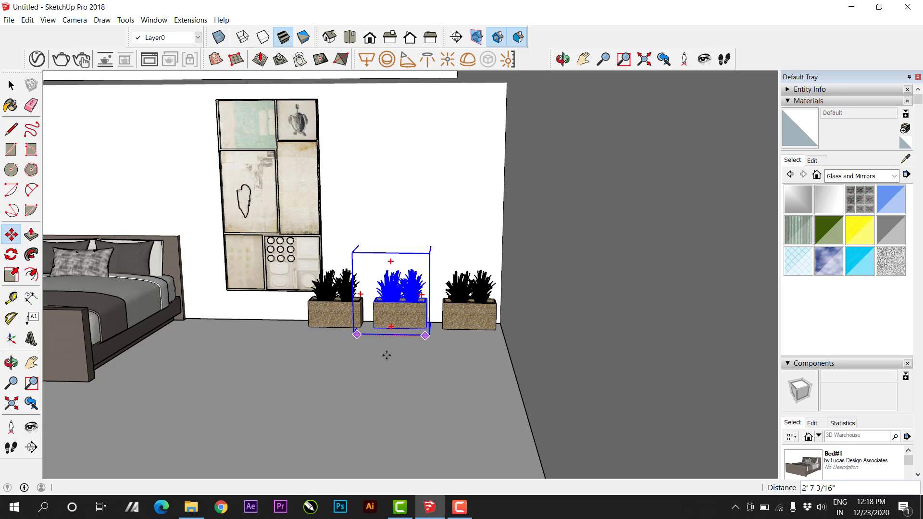
pyautogui.press('space')
pyautogui.click(387, 355)
pyautogui.scroll(-3, 388, 313)
pyautogui.moveTo(387, 310); pyautogui.dragTo(367, 314, button='middle')
pyautogui.scroll(-3, 402, 264)
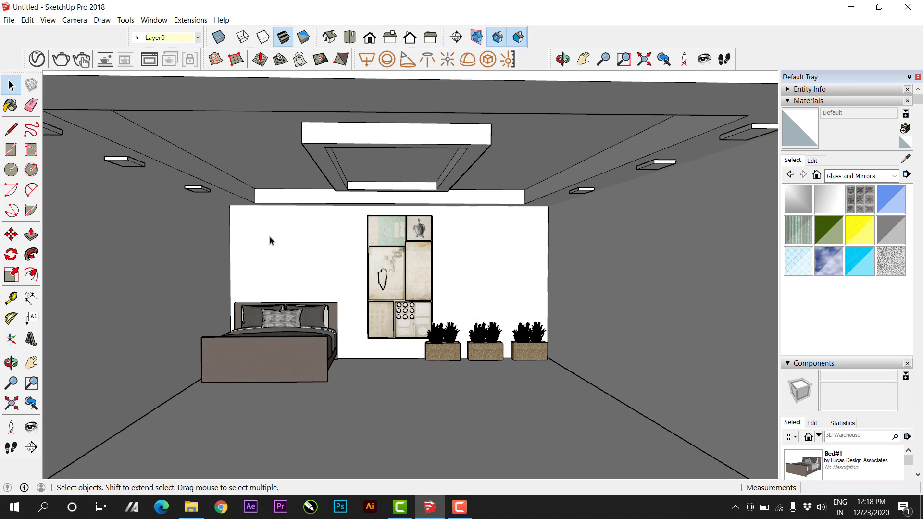
pyautogui.moveTo(270, 240); pyautogui.dragTo(305, 208, button='middle')
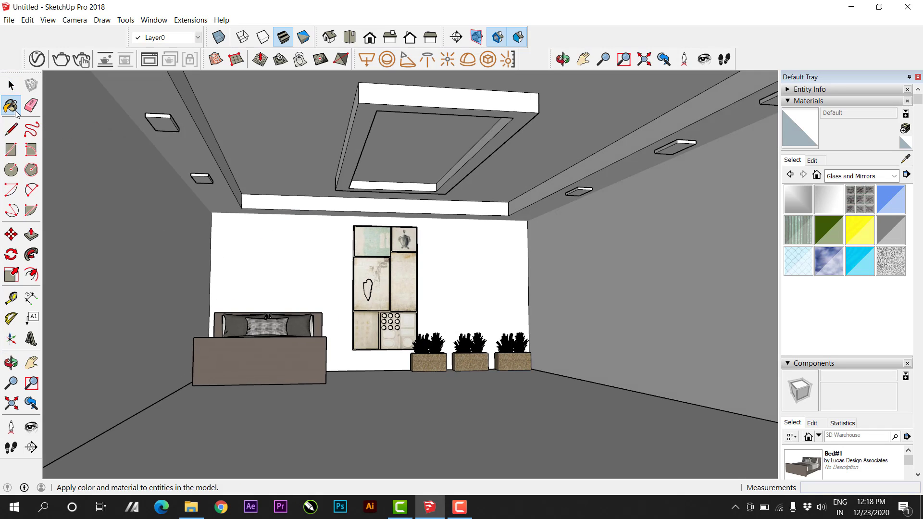
# Step: Apply the V-Ray library material Wallpaper A04 Golden 40cm to the room's walls with the whole model selected
pyautogui.hotkey('ctrl', 'a')
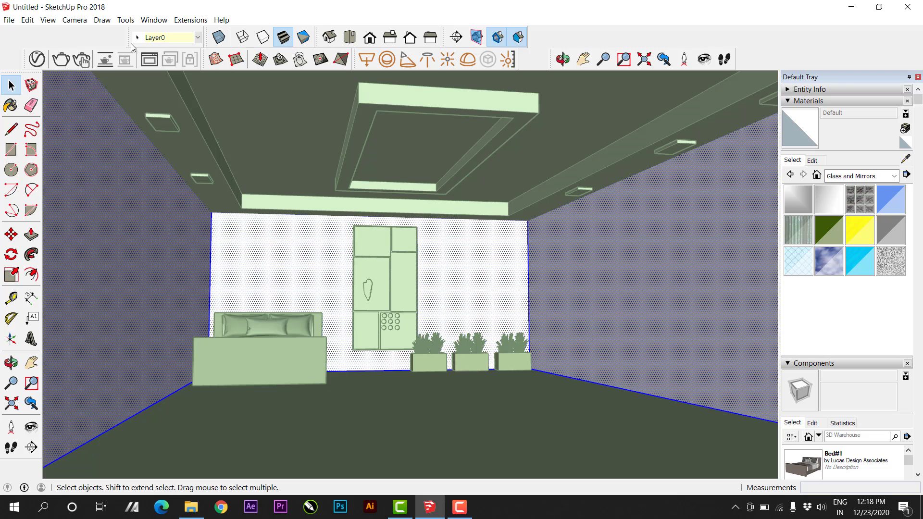
pyautogui.click(191, 19)
pyautogui.moveTo(196, 32)
pyautogui.click(272, 34)
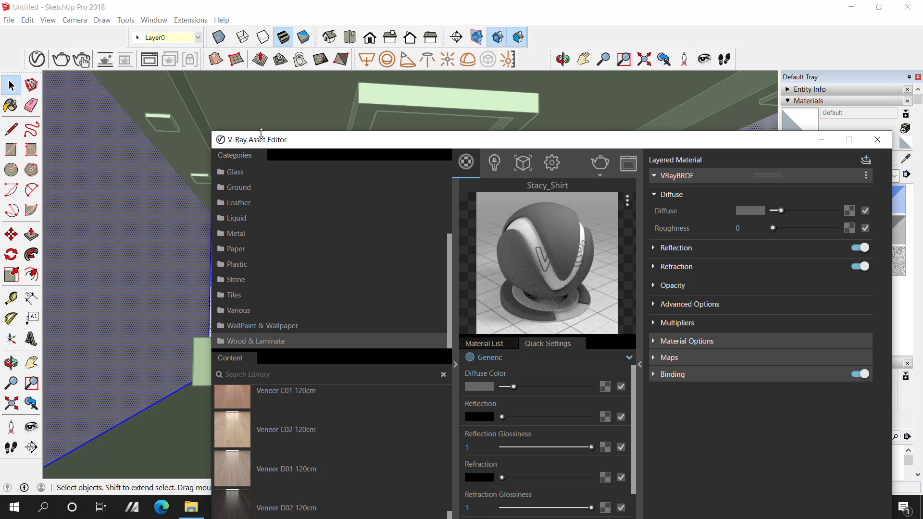
pyautogui.moveTo(261, 133); pyautogui.dragTo(286, 73)
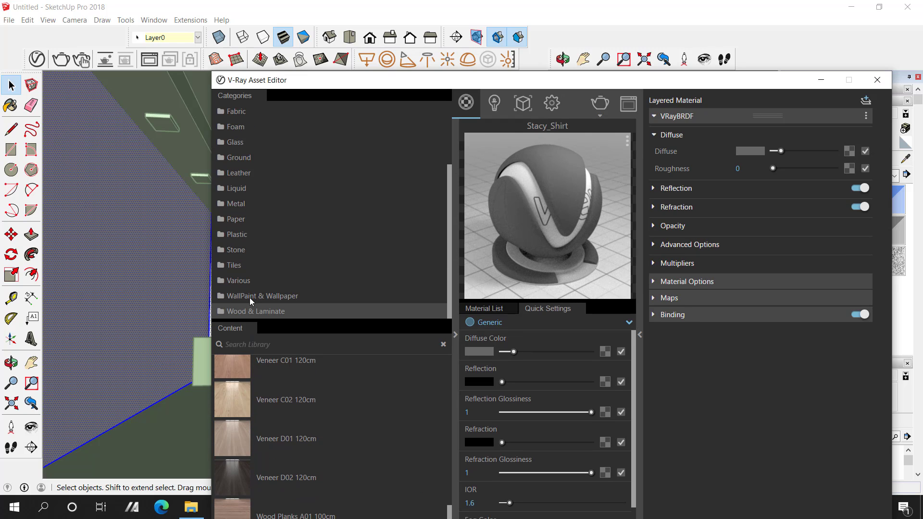
pyautogui.click(250, 296)
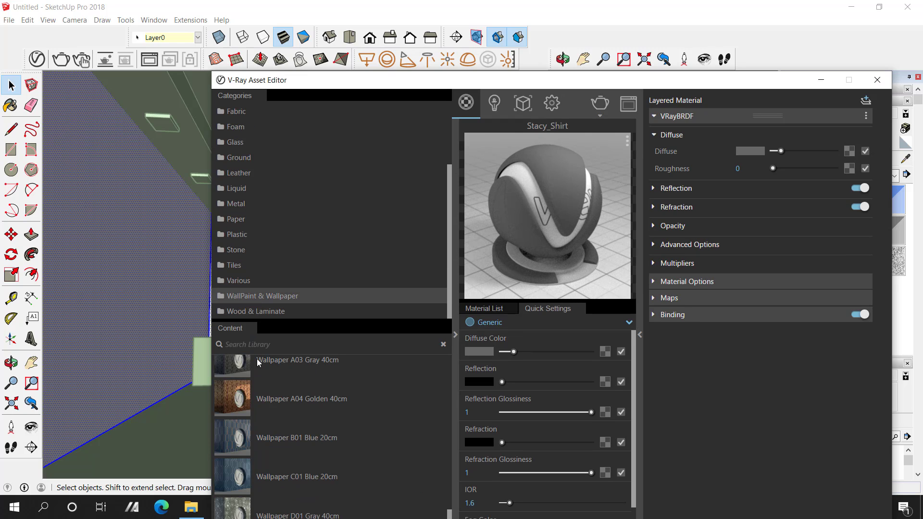
pyautogui.doubleClick(259, 405)
pyautogui.rightClick(536, 170)
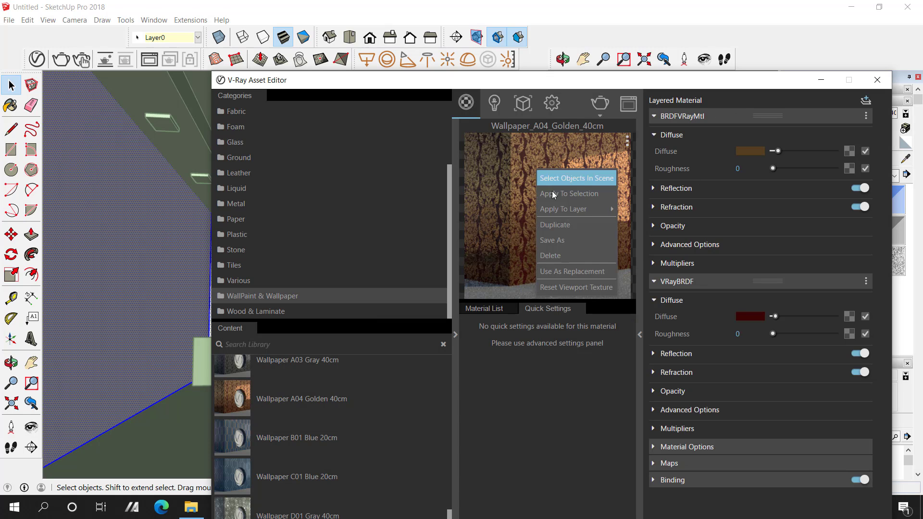
pyautogui.click(552, 193)
pyautogui.moveTo(721, 84); pyautogui.dragTo(857, 78)
# Step: Apply the V-Ray library material Laminate A02 120cm to the room's floor
pyautogui.click(304, 427)
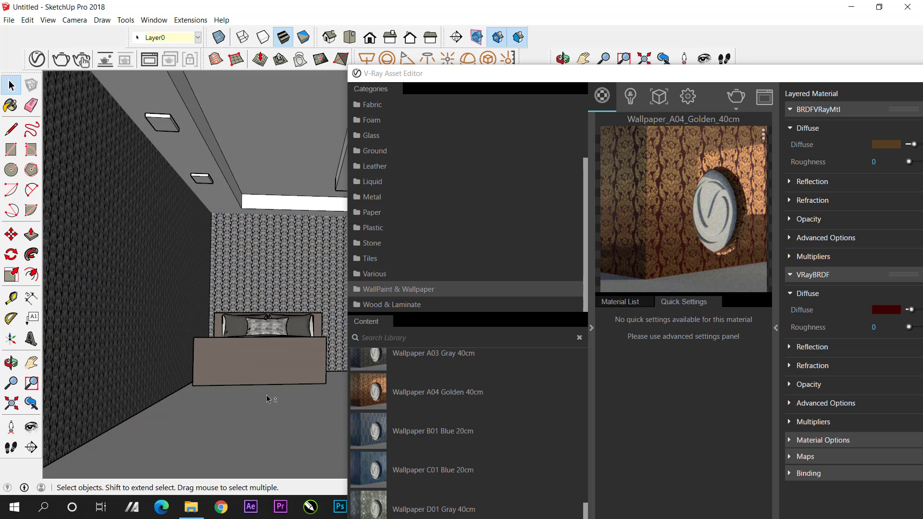
pyautogui.moveTo(268, 399); pyautogui.dragTo(417, 272, button='middle')
pyautogui.click(402, 305)
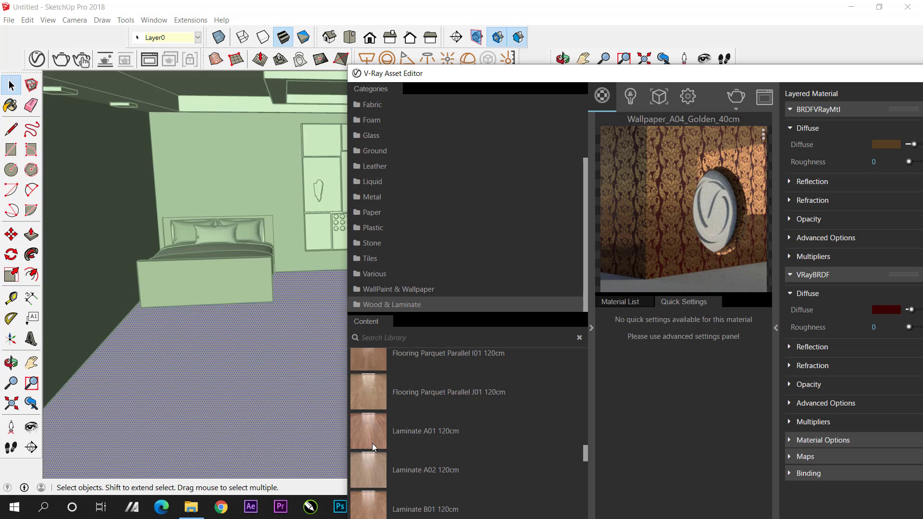
pyautogui.moveTo(371, 469); pyautogui.dragTo(273, 316)
# Step: Apply the emissive LED 8000k material to the undersides of the square ceiling lights and set its intensity to 3.1
pyautogui.moveTo(274, 317); pyautogui.dragTo(212, 193, button='middle')
pyautogui.moveTo(156, 179); pyautogui.dragTo(129, 133, button='middle')
pyautogui.doubleClick(129, 133)
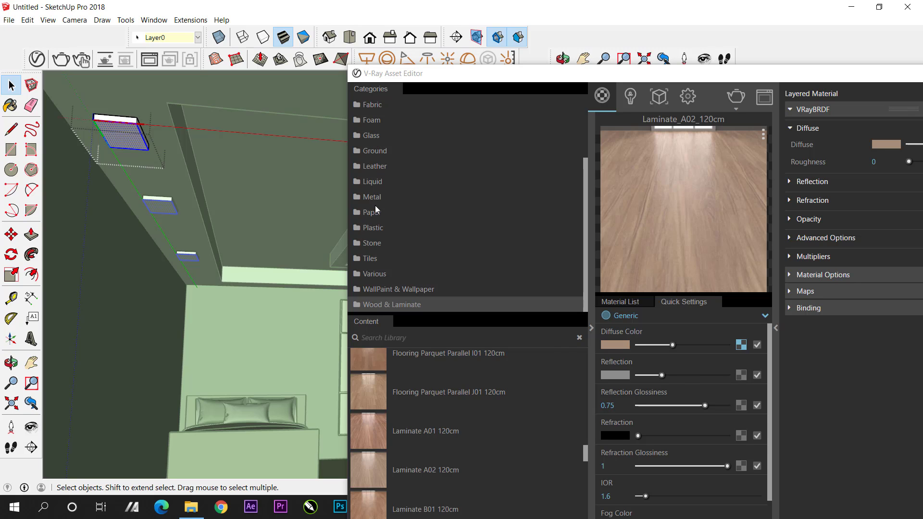
pyautogui.scroll(3, 377, 197)
pyautogui.click(376, 183)
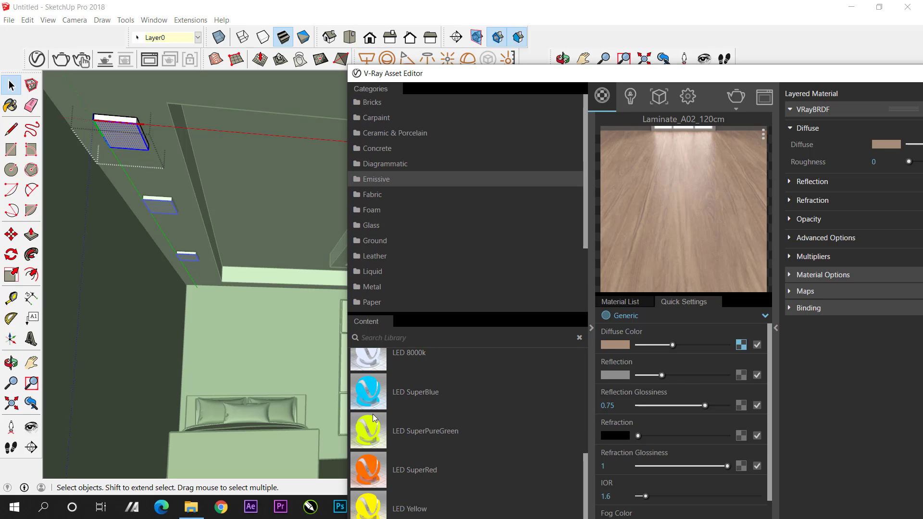
pyautogui.scroll(2, 374, 418)
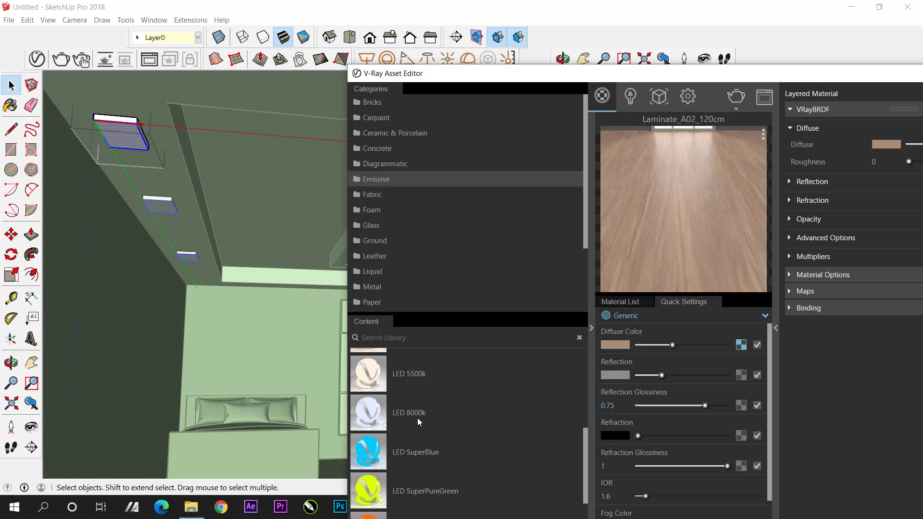
pyautogui.click(418, 422)
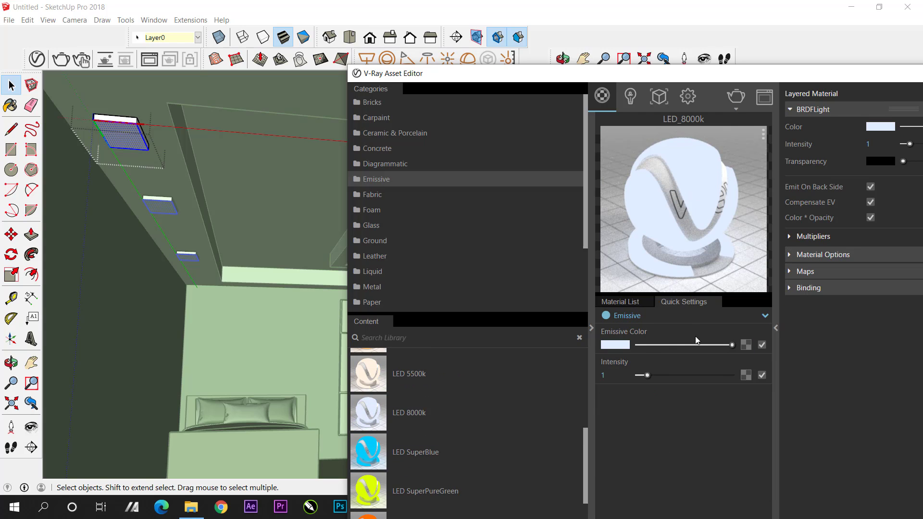
pyautogui.click(680, 375)
pyautogui.moveTo(680, 375); pyautogui.dragTo(667, 376)
pyautogui.click(246, 159)
pyautogui.click(266, 170)
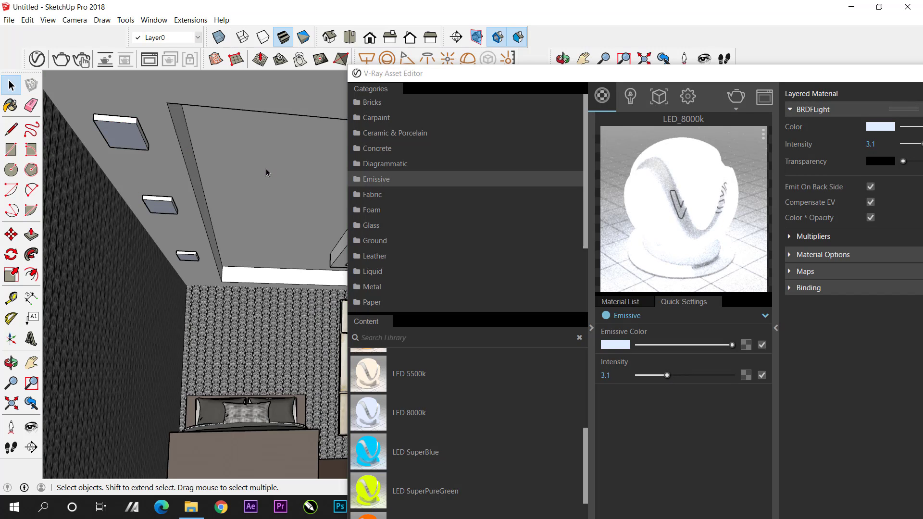
# Step: Apply the emissive LED SuperBlue material to the recessed center panel of the false ceiling and close the Asset Editor
pyautogui.click(266, 170)
pyautogui.keyDown('shift'); pyautogui.moveTo(236, 157); pyautogui.dragTo(113, 150, button='middle'); pyautogui.keyUp('shift')
pyautogui.keyDown('shift'); pyautogui.moveTo(339, 199); pyautogui.dragTo(255, 182, button='middle'); pyautogui.keyUp('shift')
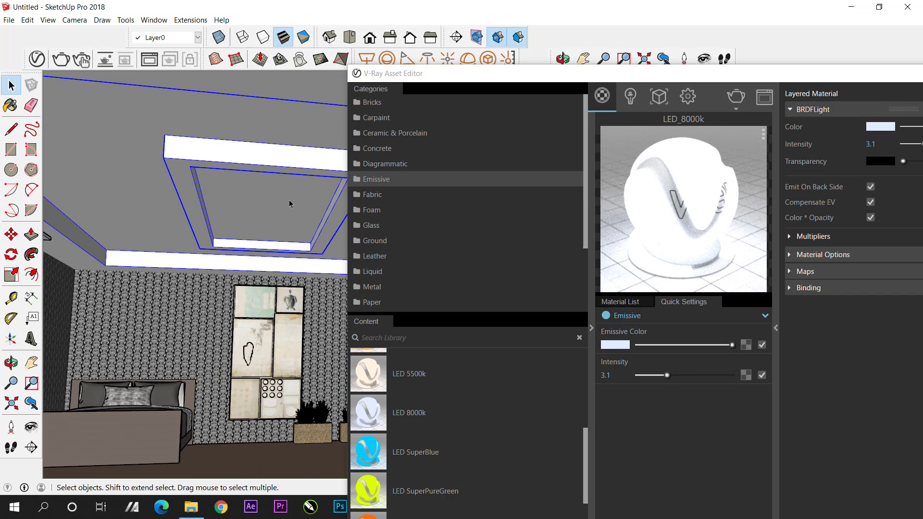
pyautogui.tripleClick(290, 204)
pyautogui.tripleClick(266, 208)
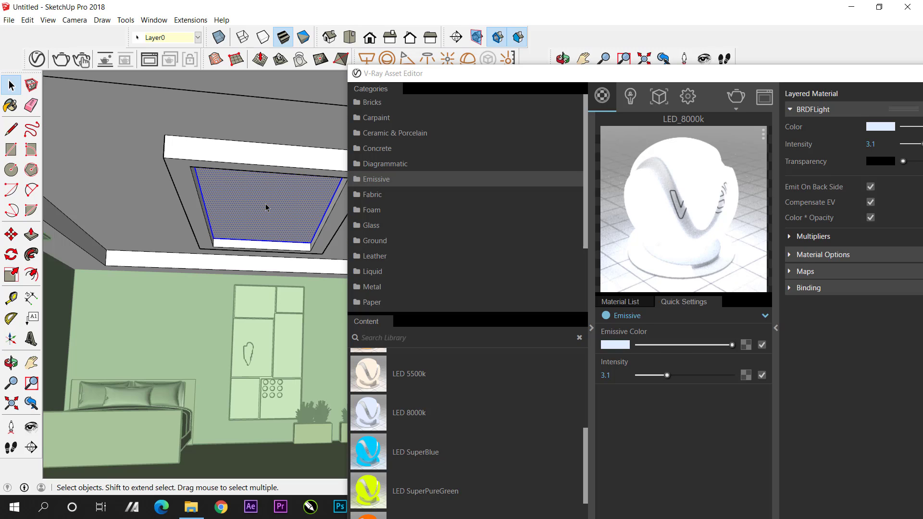
pyautogui.click(292, 225)
pyautogui.rightClick(371, 489)
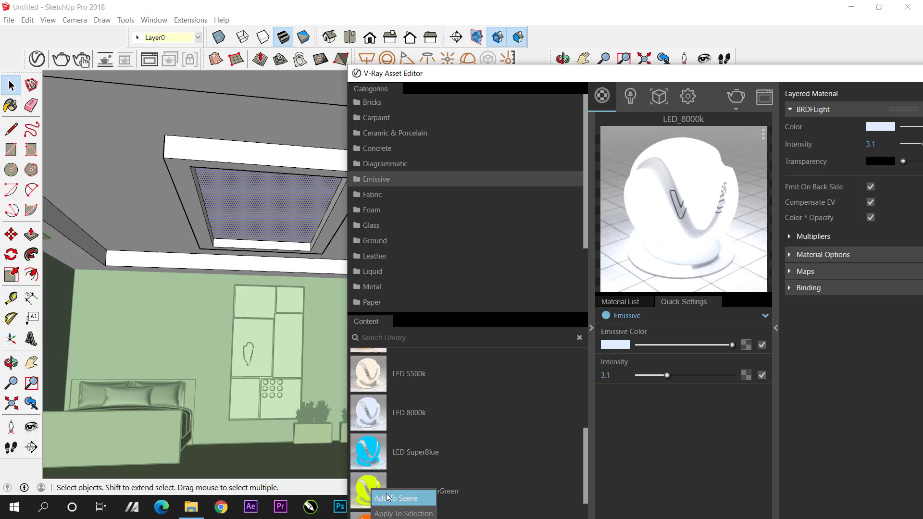
pyautogui.rightClick(371, 454)
pyautogui.click(386, 463)
pyautogui.rightClick(634, 216)
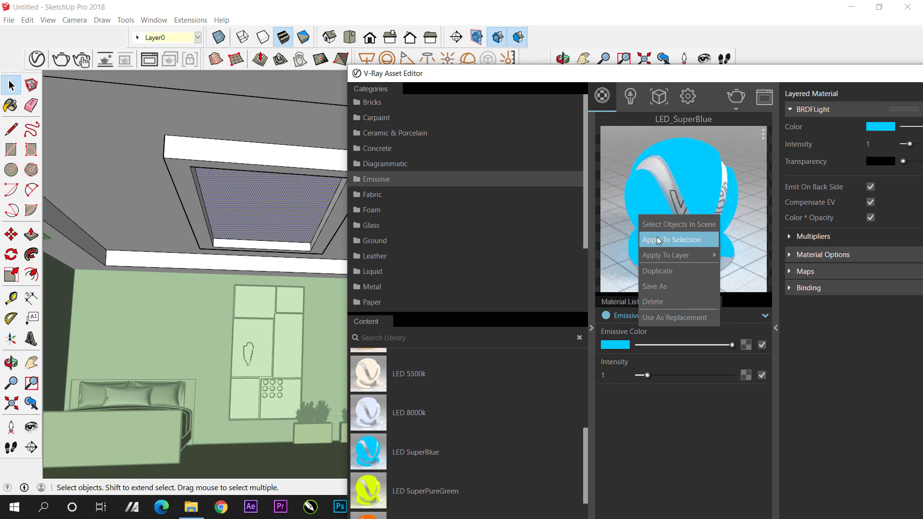
pyautogui.click(659, 241)
pyautogui.moveTo(870, 79); pyautogui.dragTo(557, 74)
pyautogui.click(701, 68)
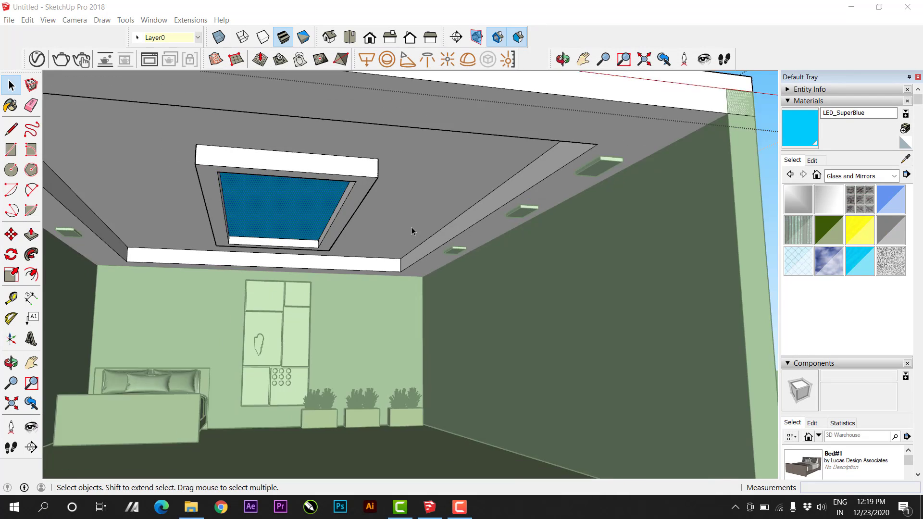
# Step: Frame the whole room in a straight front view and save it as a new scene
pyautogui.scroll(-4, 412, 227)
pyautogui.click(612, 206)
pyautogui.moveTo(467, 225); pyautogui.dragTo(431, 261, button='middle')
pyautogui.scroll(3, 412, 266)
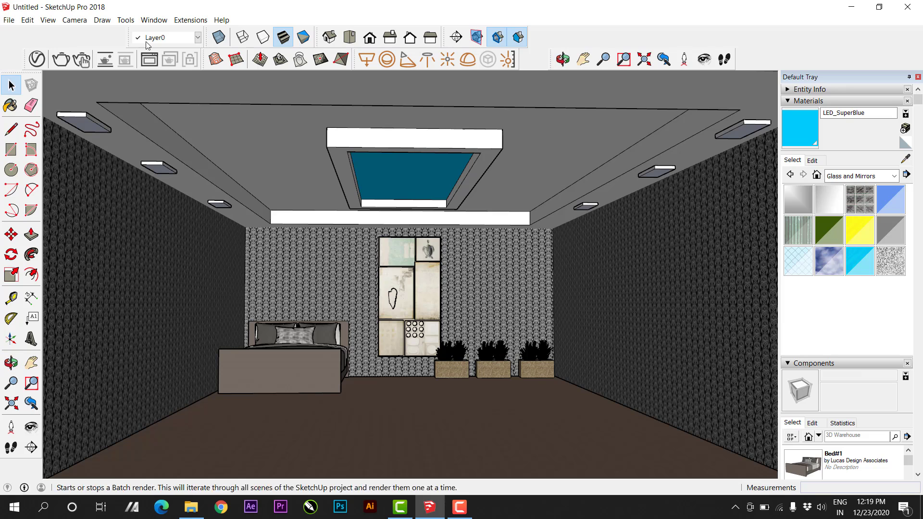
pyautogui.click(184, 21)
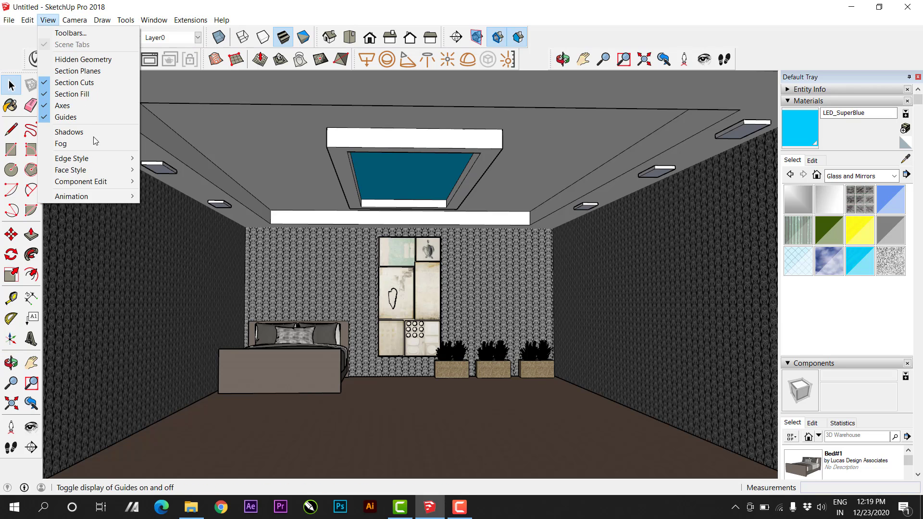
pyautogui.moveTo(96, 197)
pyautogui.click(181, 199)
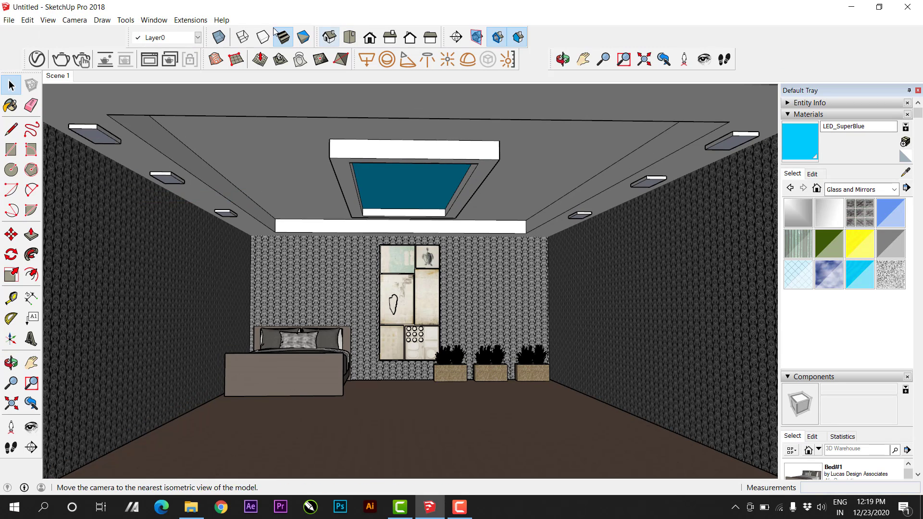
# Step: Set the V-Ray global illumination primary rays to Irradiance map and turn on Ambient Occlusion
pyautogui.click(190, 19)
pyautogui.moveTo(197, 32)
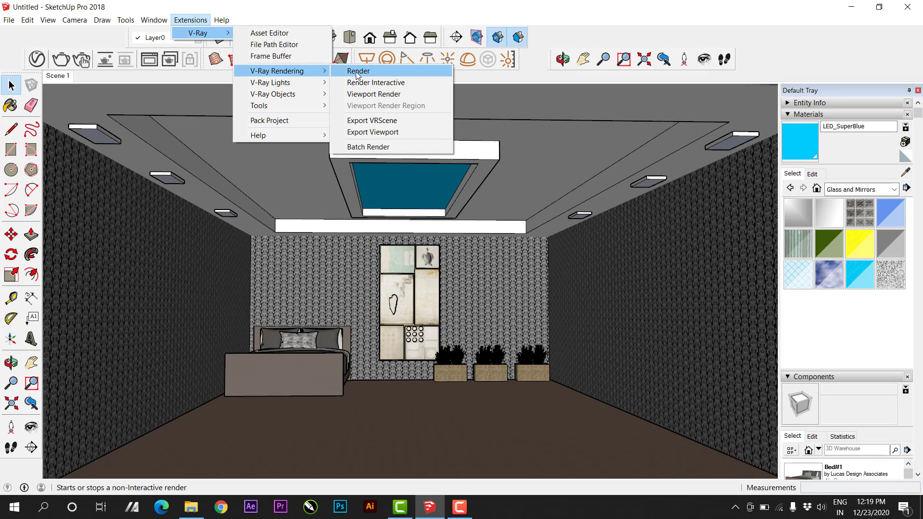
pyautogui.click(294, 34)
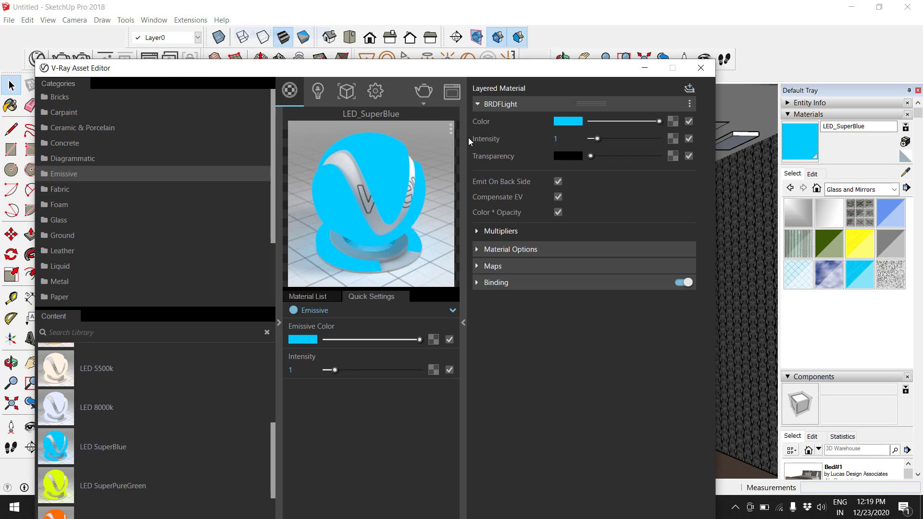
pyautogui.click(376, 91)
pyautogui.click(580, 126)
pyautogui.click(584, 138)
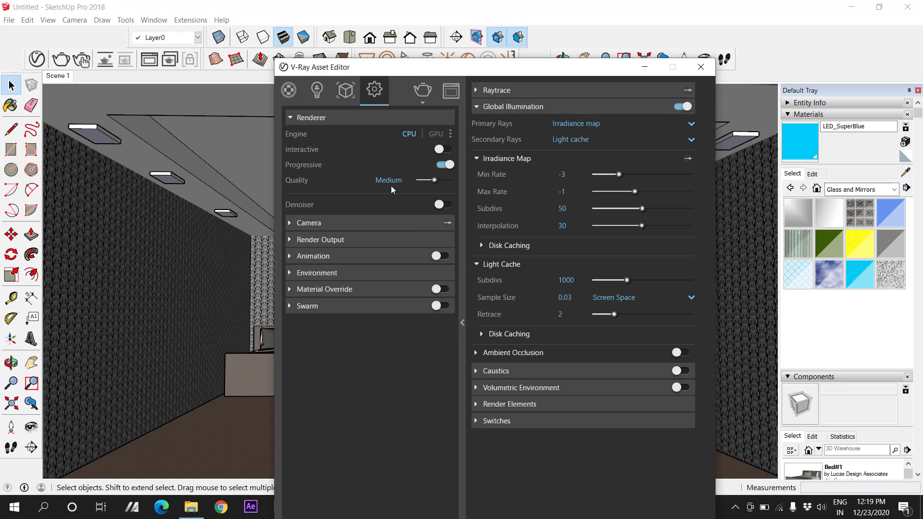
pyautogui.click(382, 256)
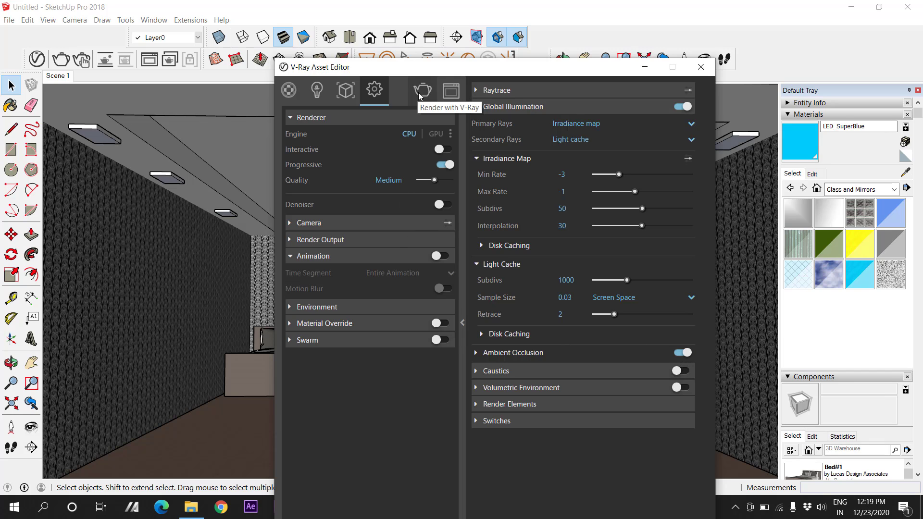
# Step: Run a V-Ray render of the room scene, examining the image in the frame buffer, and close the Asset Editor
pyautogui.click(317, 90)
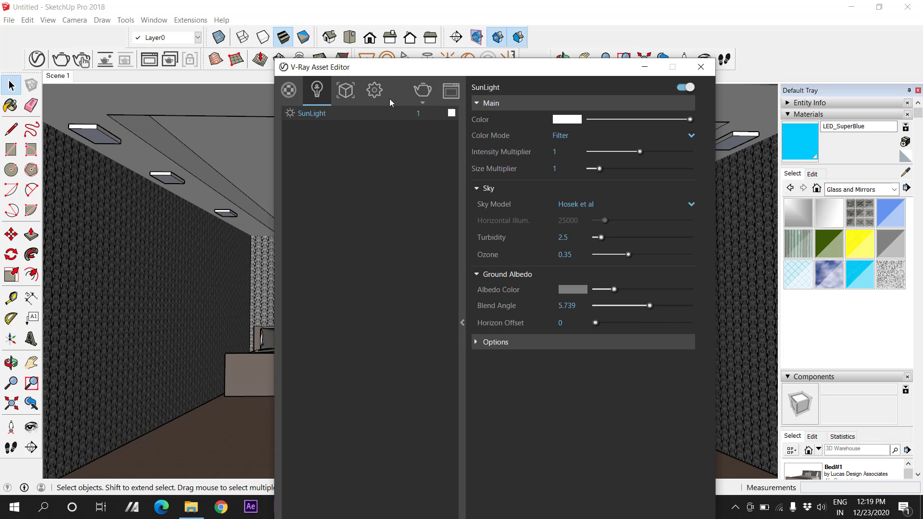
pyautogui.click(409, 94)
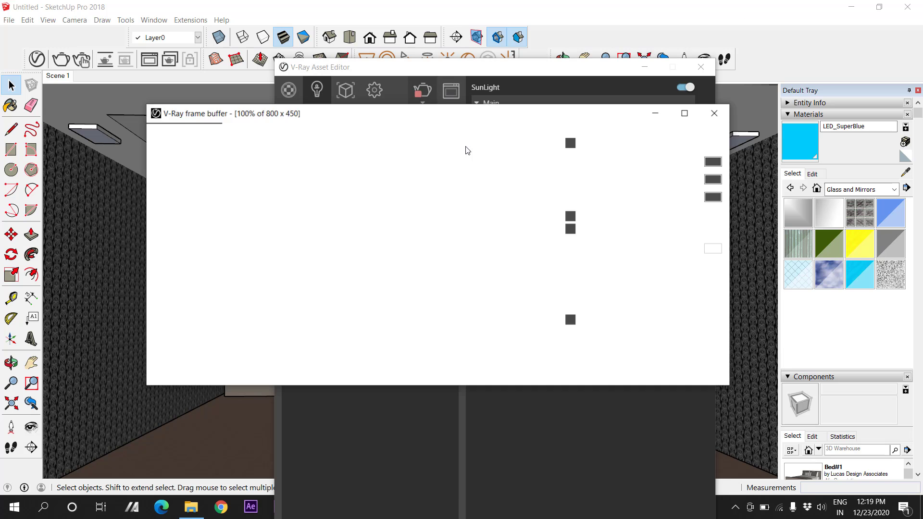
pyautogui.doubleClick(492, 135)
pyautogui.scroll(3, 381, 209)
pyautogui.scroll(-3, 380, 211)
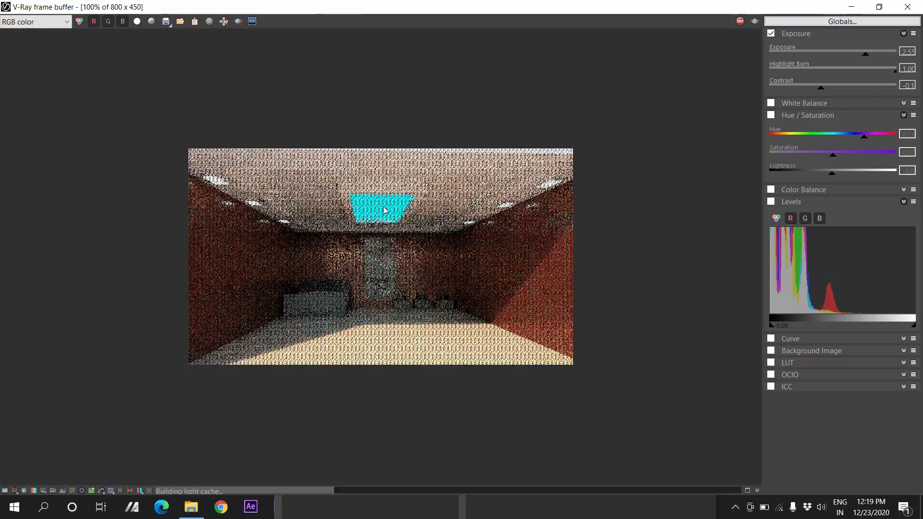
pyautogui.scroll(2, 378, 235)
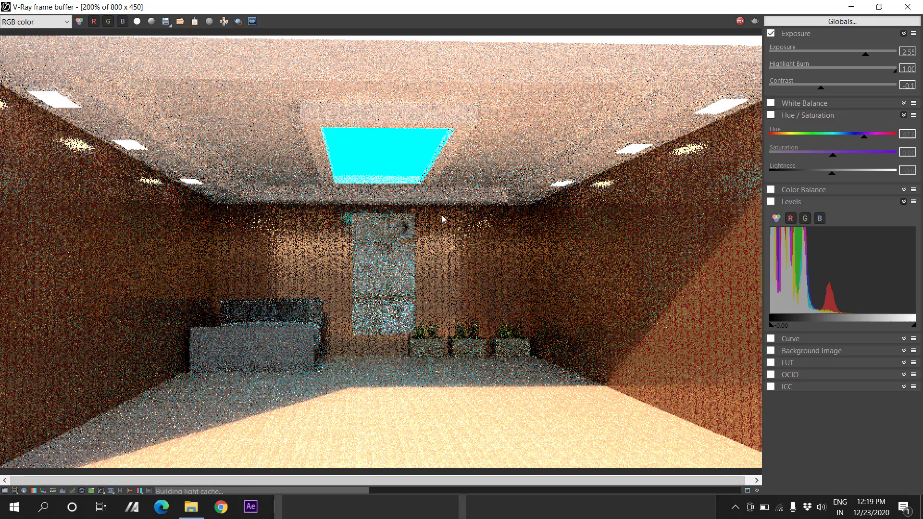
pyautogui.scroll(-2, 398, 207)
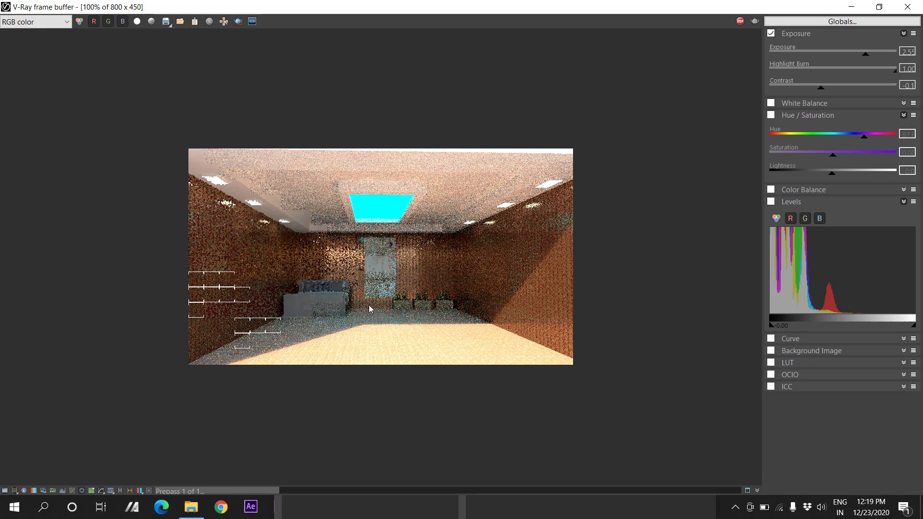
pyautogui.scroll(1, 368, 305)
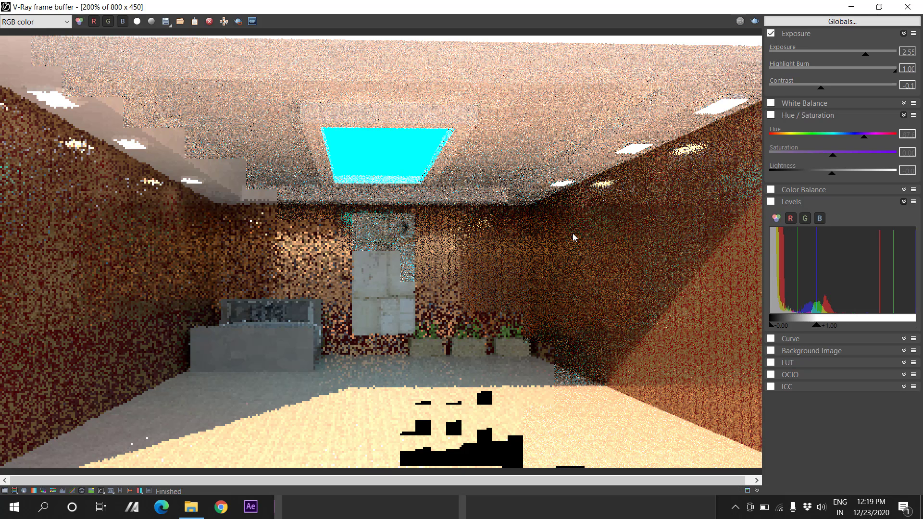
pyautogui.click(390, 508)
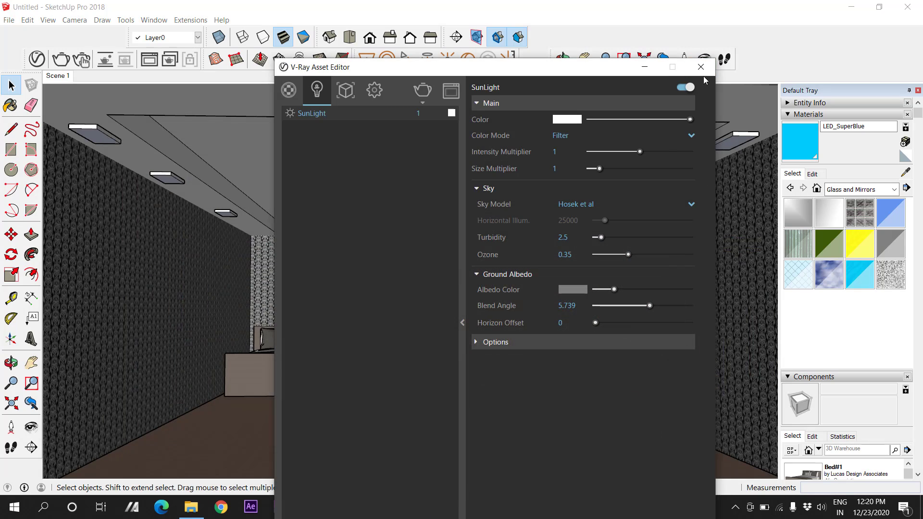
pyautogui.click(701, 66)
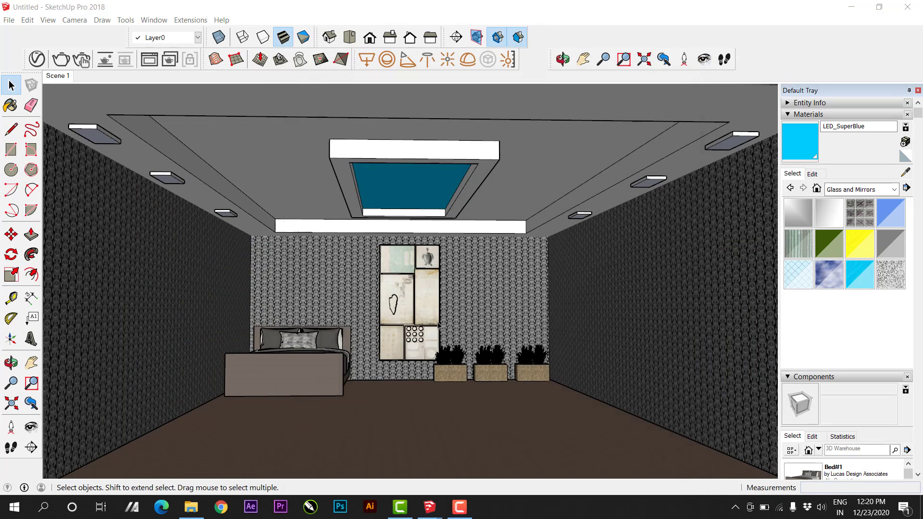
pyautogui.click(460, 507)
pyautogui.click(876, 459)
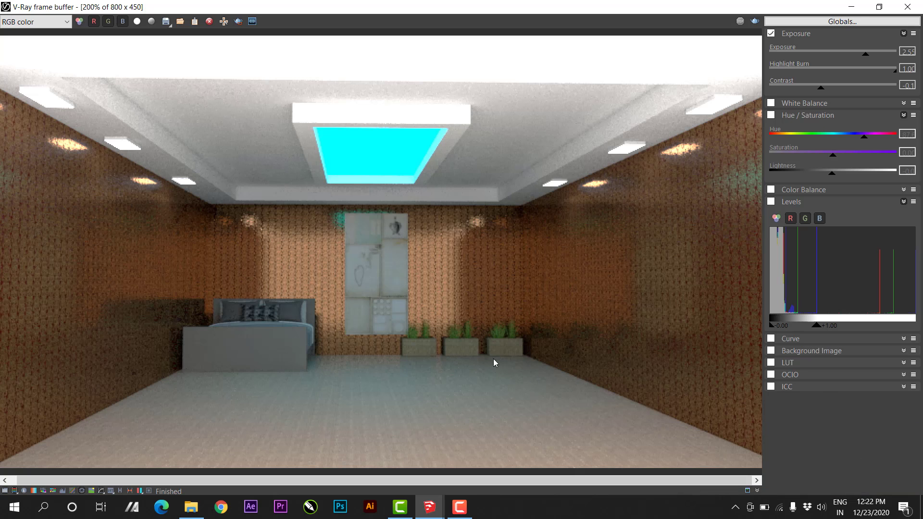
# Step: Adjust the finished render's exposure correction to about 2.58
pyautogui.scroll(-1, 392, 281)
pyautogui.scroll(1, 86, 446)
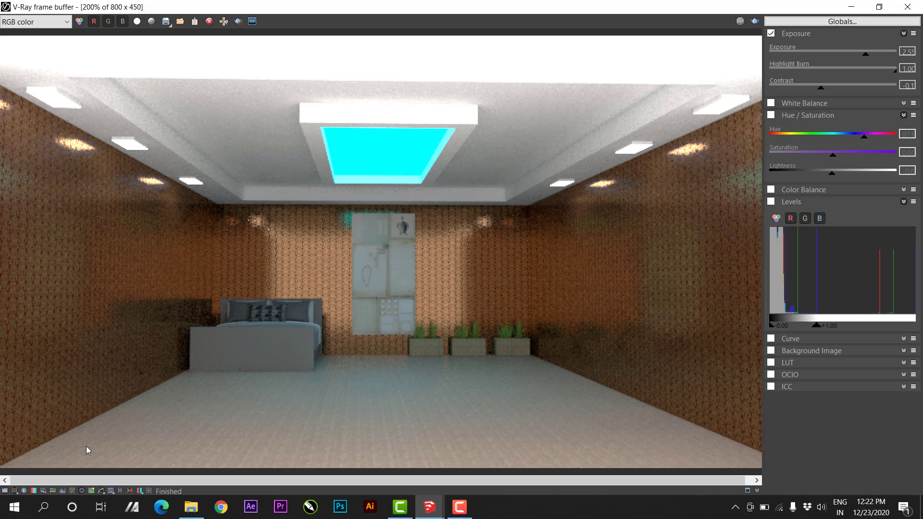
pyautogui.moveTo(849, 50); pyautogui.dragTo(835, 54)
pyautogui.click(861, 54)
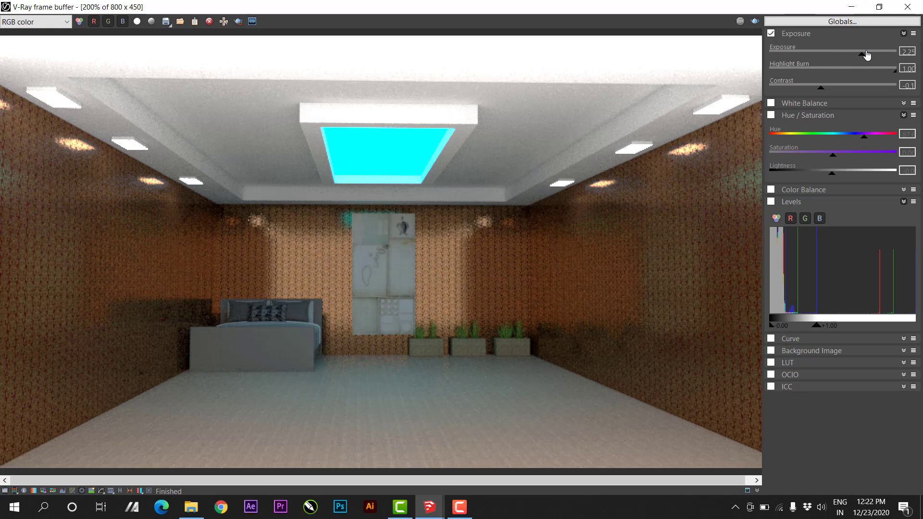
pyautogui.click(866, 54)
pyautogui.scroll(-1, 453, 311)
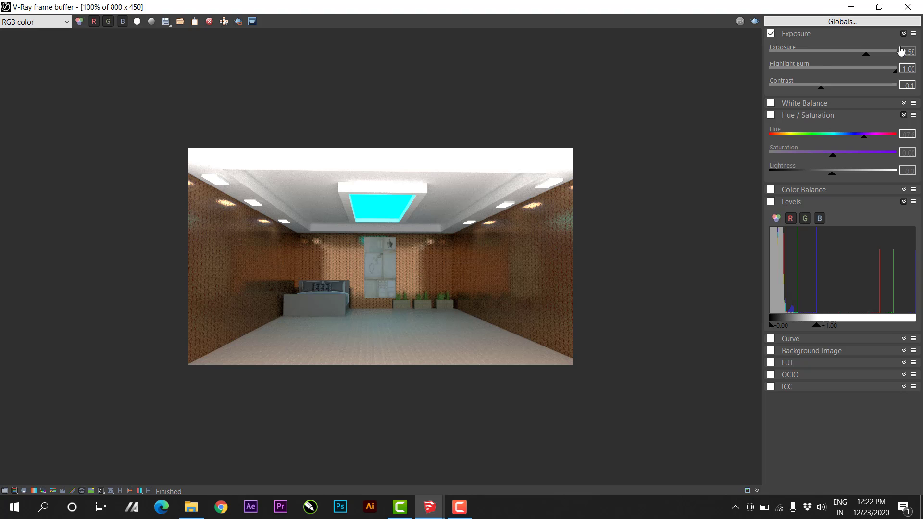
# Step: Switch to File Explorer, open the image 2 (1) from the interior demo folder in Photos, and browse the sample renders that follow
pyautogui.click(853, 6)
pyautogui.click(850, 6)
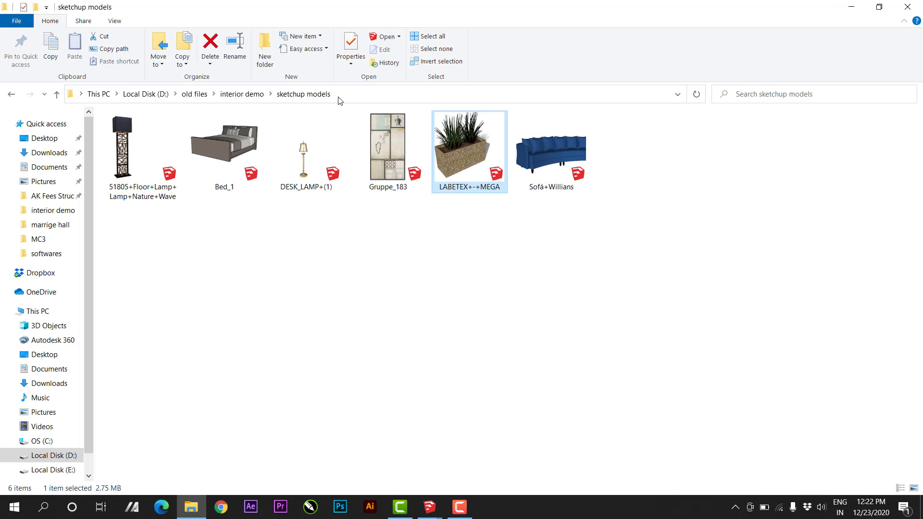
pyautogui.click(11, 94)
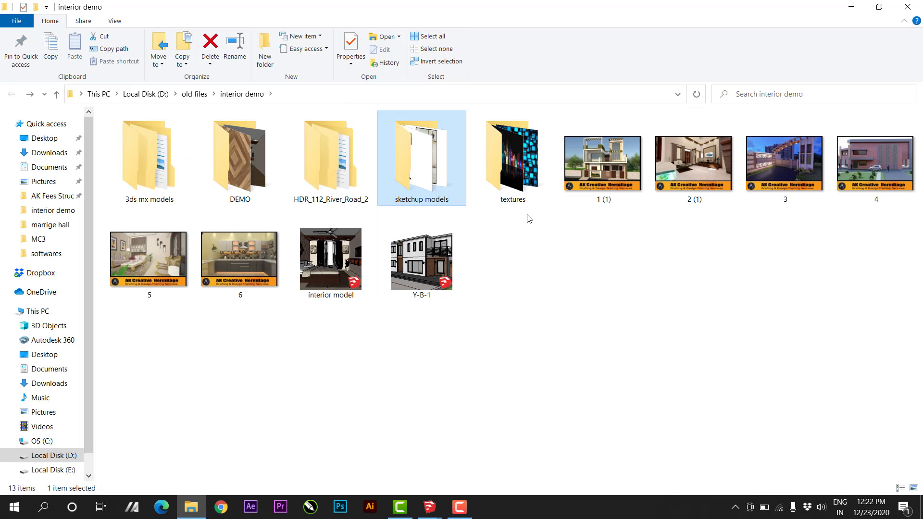
pyautogui.doubleClick(703, 169)
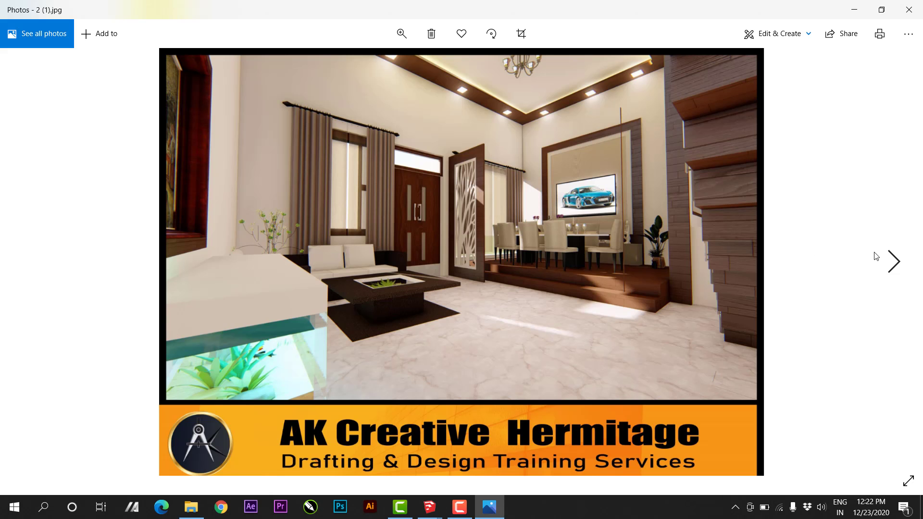
pyautogui.click(893, 262)
pyautogui.click(893, 262)
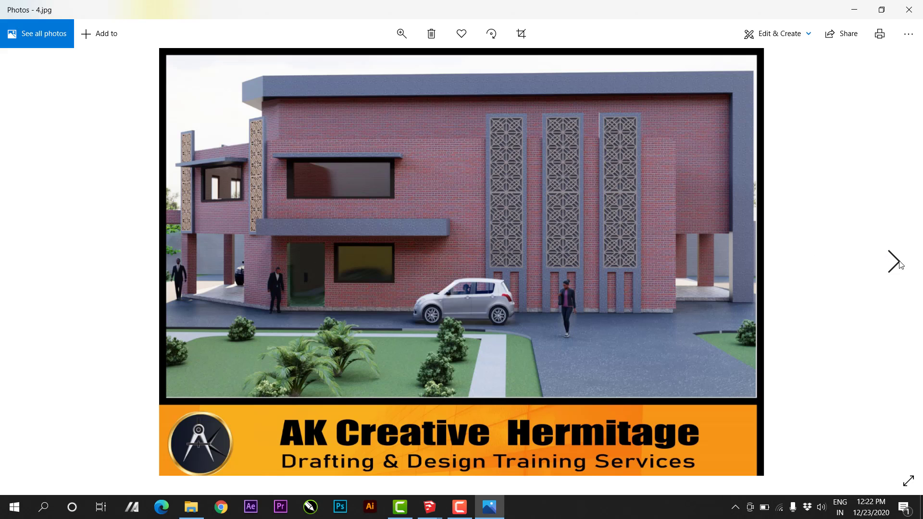